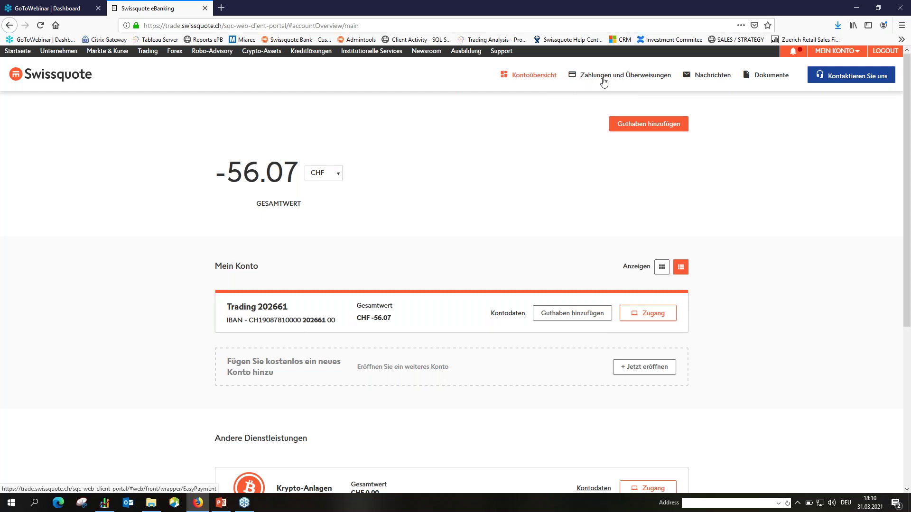
View the payments and transfers page and return to the account overview.
click(603, 82)
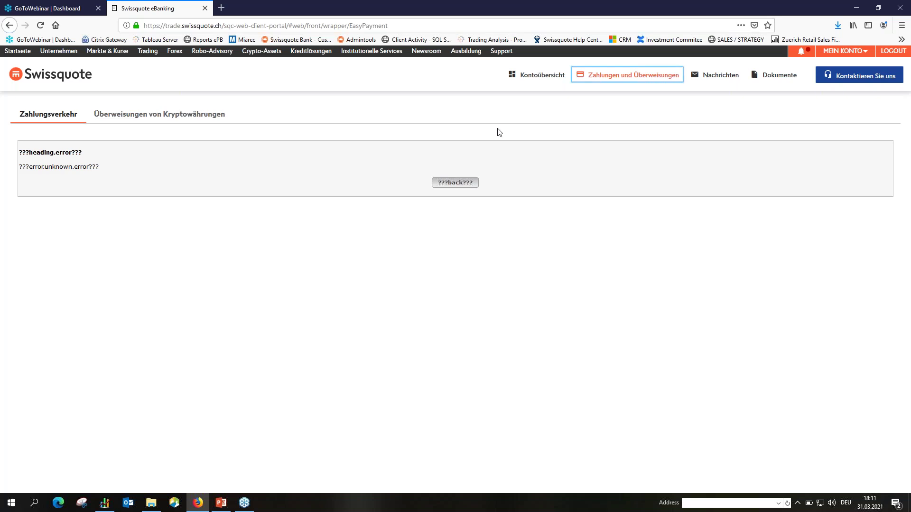
click(531, 79)
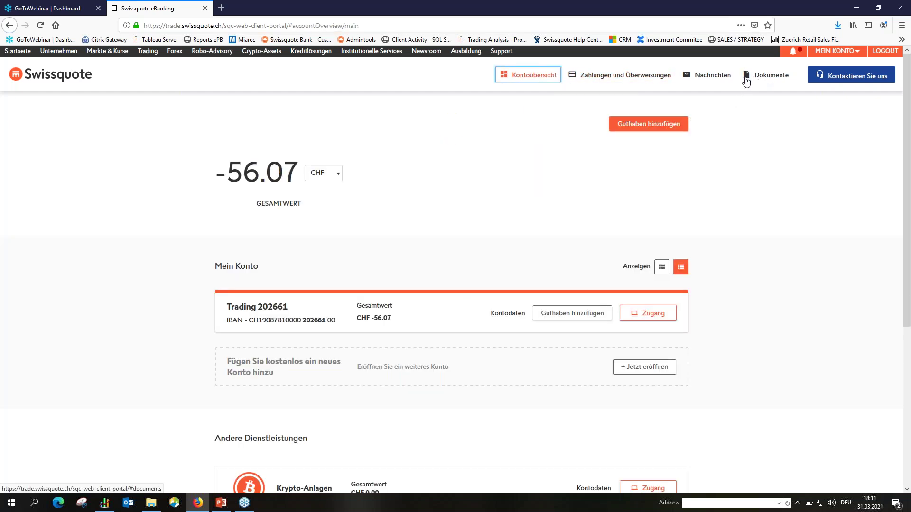
Open the documents page, choose the trading account in the portfolio filter and look through the available document types.
click(758, 78)
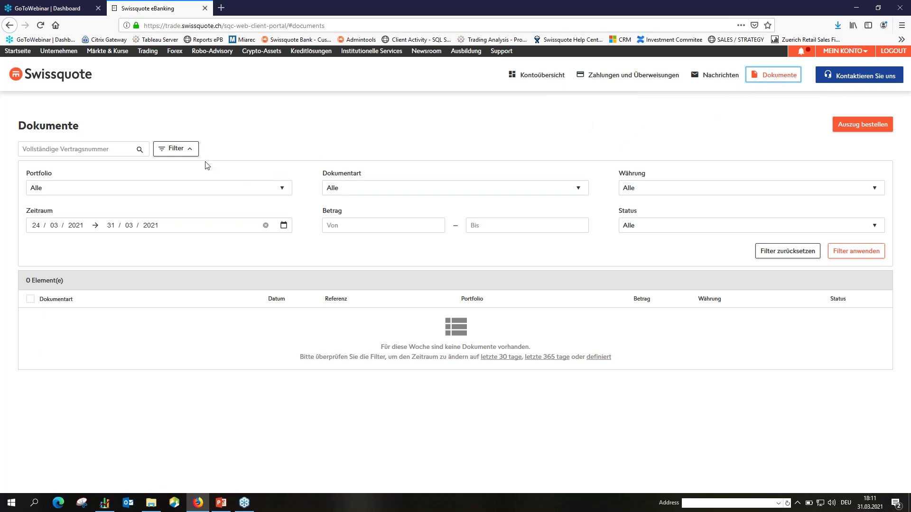
click(281, 192)
click(281, 192)
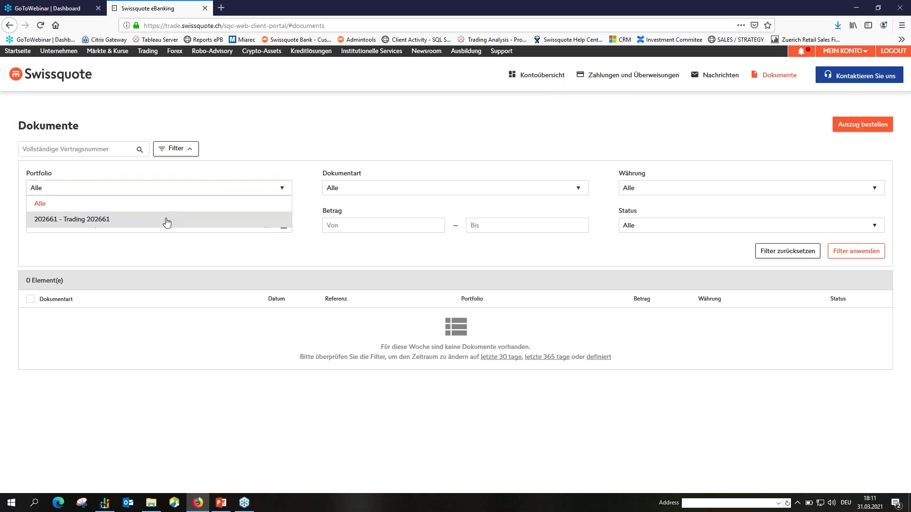
click(166, 223)
click(398, 190)
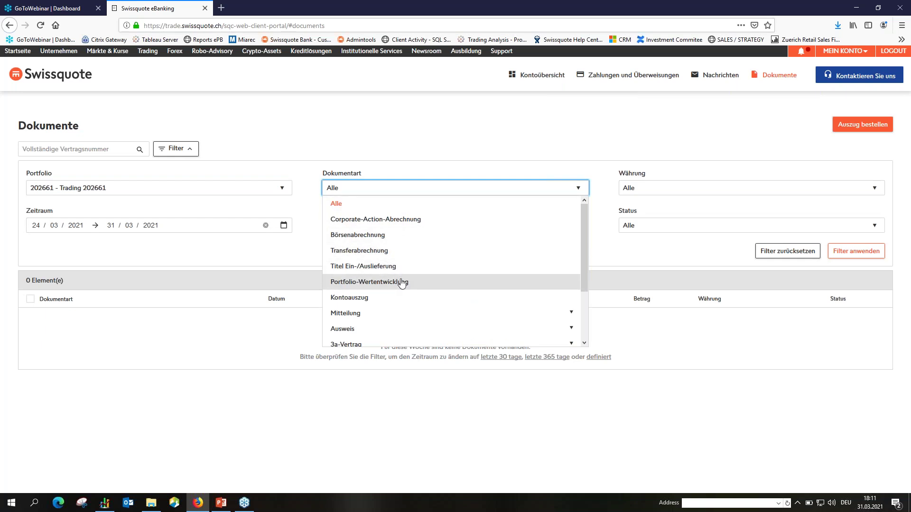
click(369, 190)
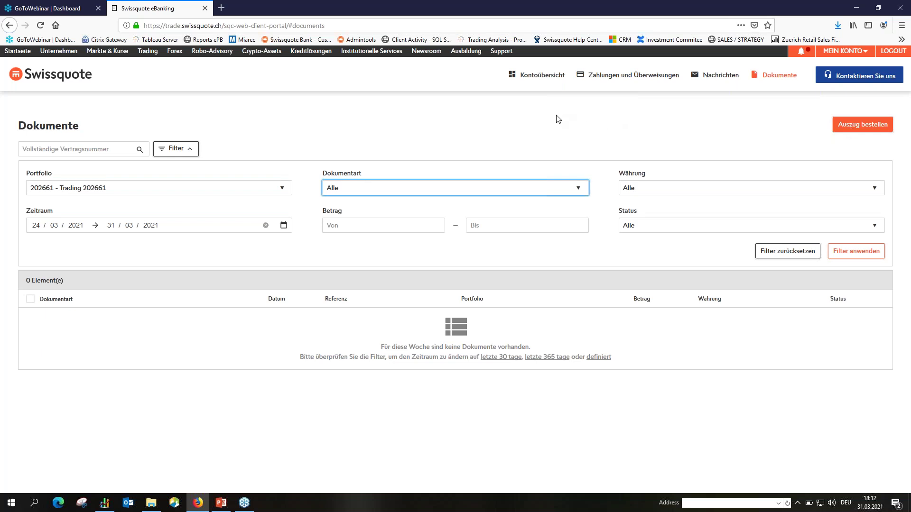
Go back to the account overview and review the trading account, the other services and the discover section.
click(542, 80)
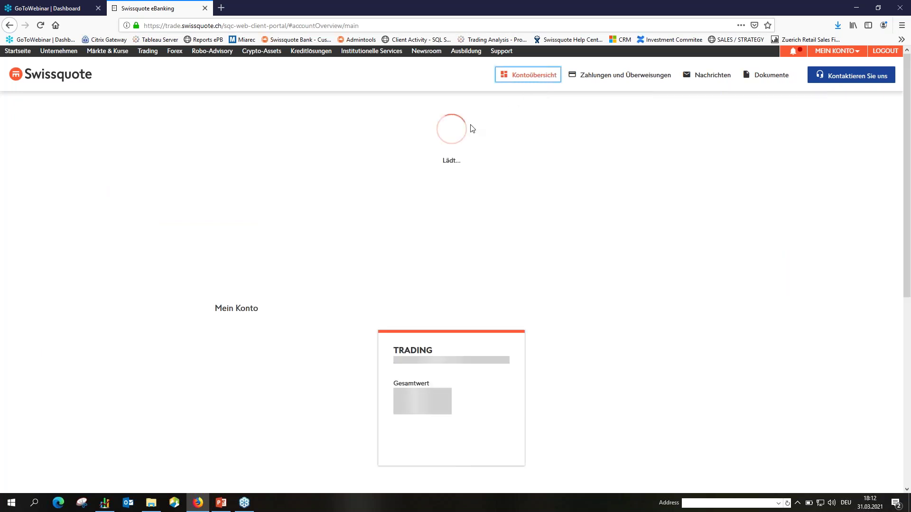
scroll(295, 375, down, 1)
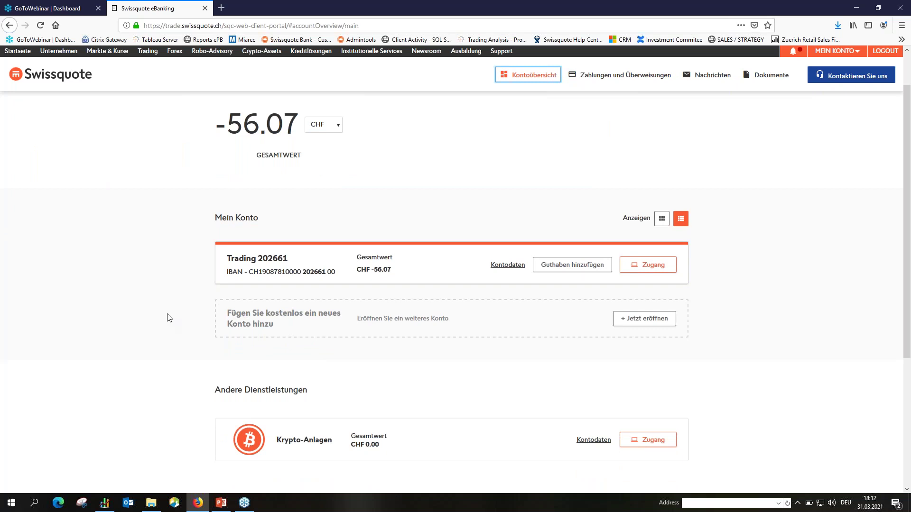
scroll(170, 318, down, 3)
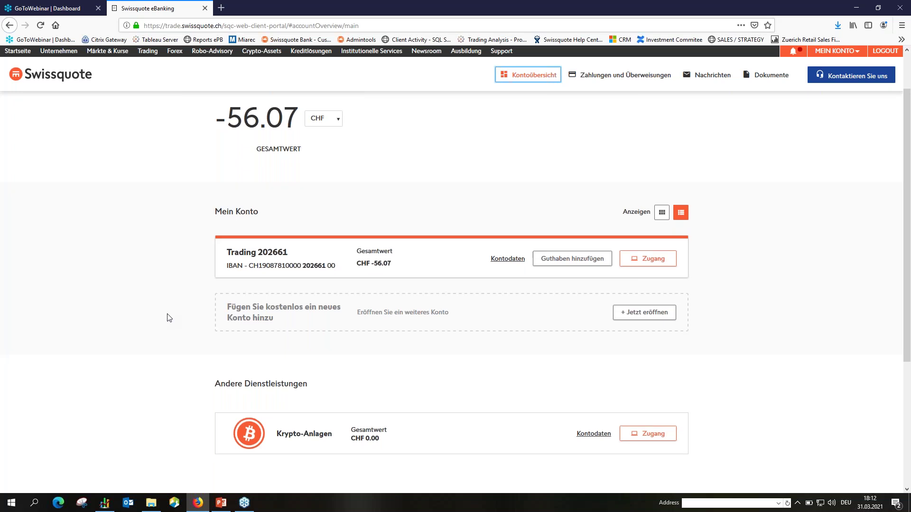
scroll(167, 310, down, 1)
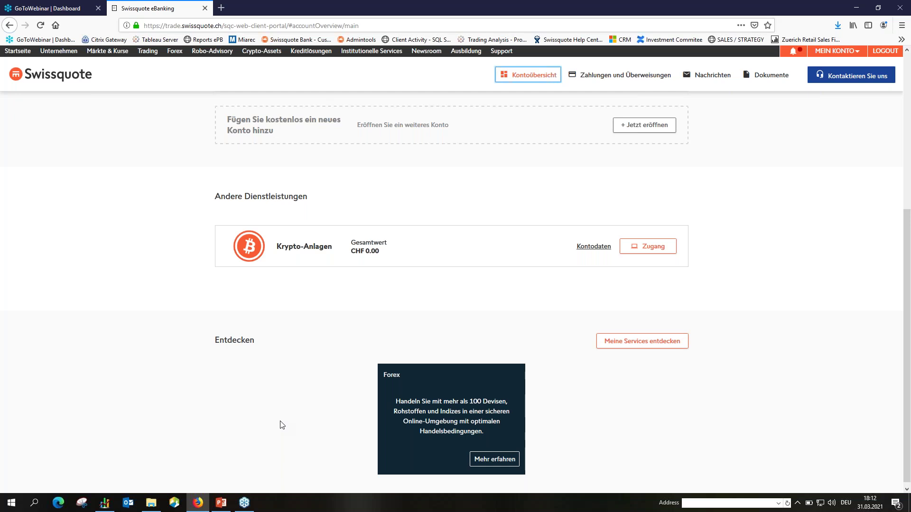
scroll(281, 423, up, 1)
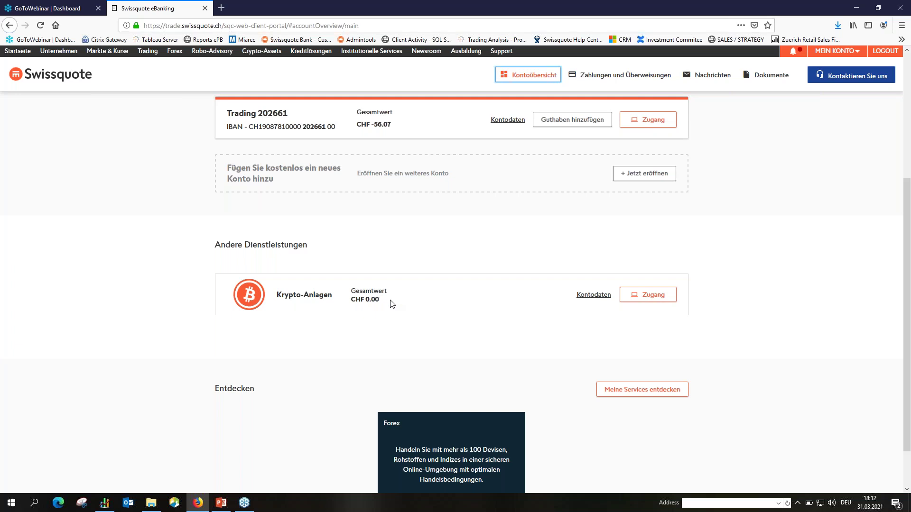
Access the crypto investments account and look through the currency pairs listed on the exchange.
click(670, 297)
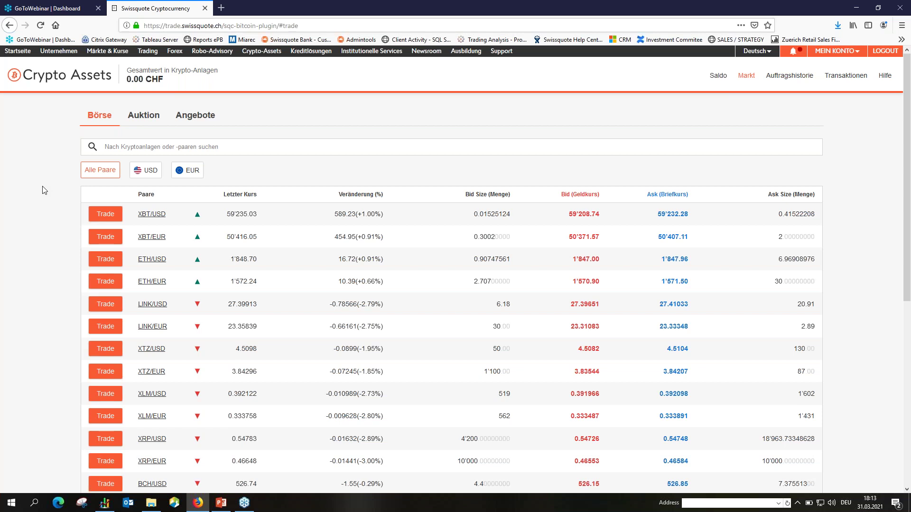
scroll(42, 190, down, 2)
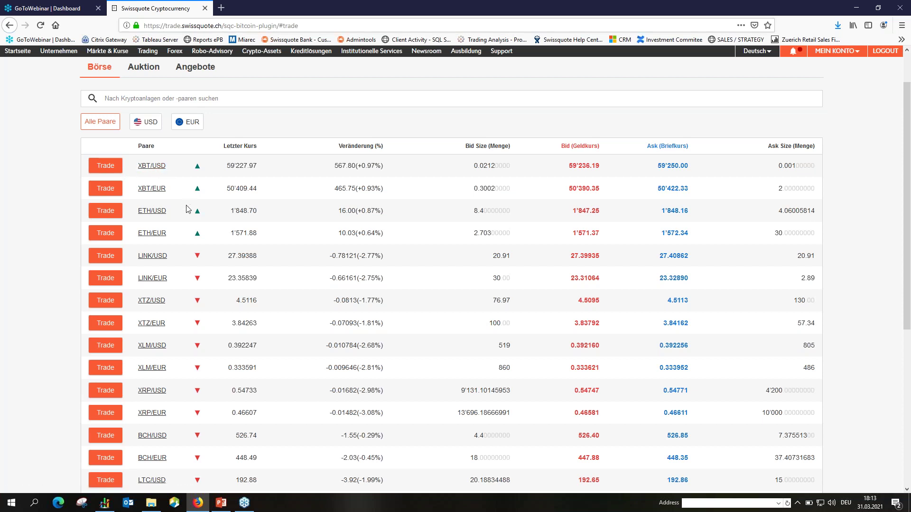
scroll(187, 213, down, 1)
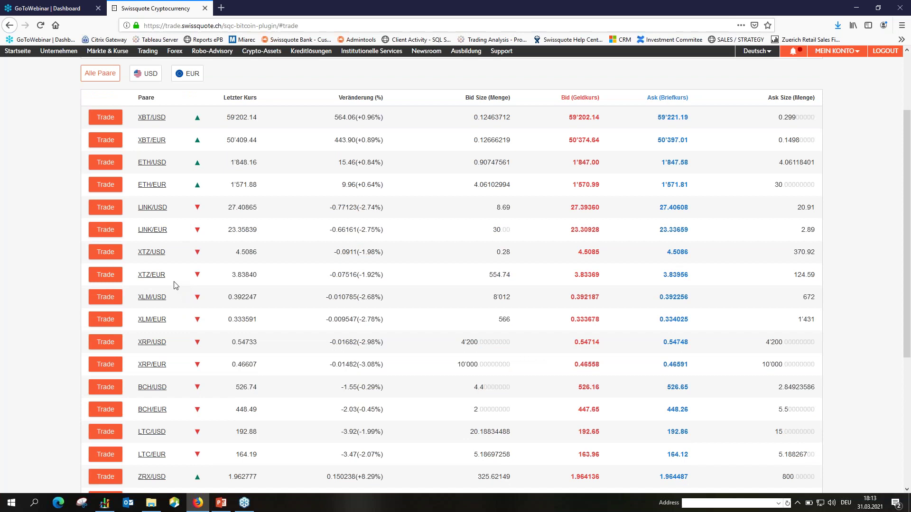
scroll(176, 285, up, 1)
scroll(176, 285, up, 2)
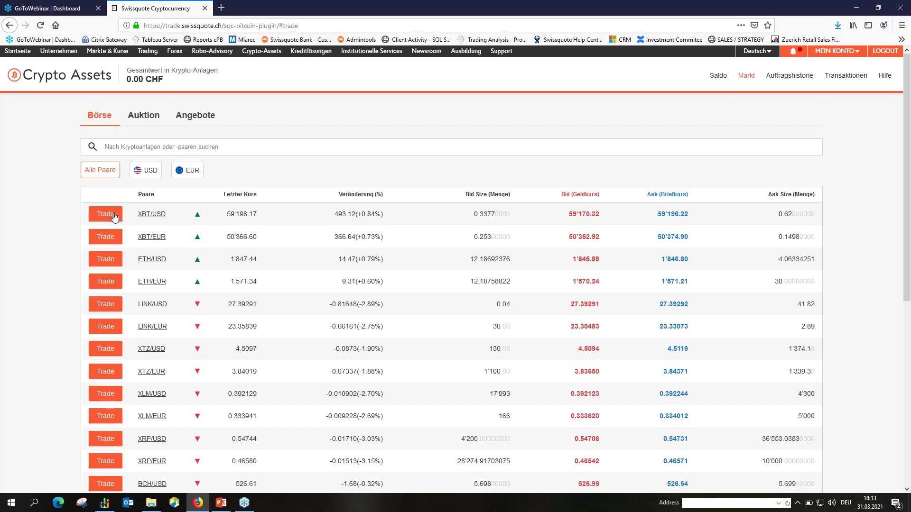
Start a new XBT/USD buy order and set its limit price to USD 51000.22.
click(114, 216)
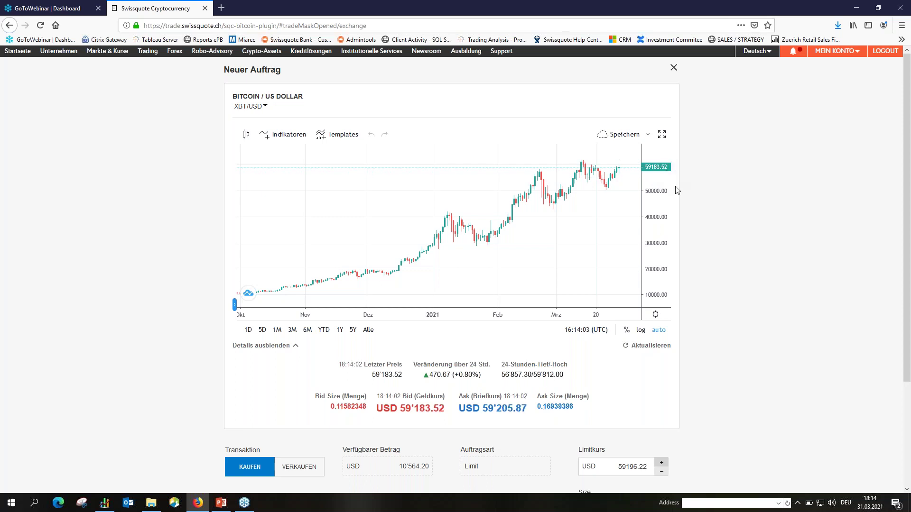
scroll(676, 188, down, 1)
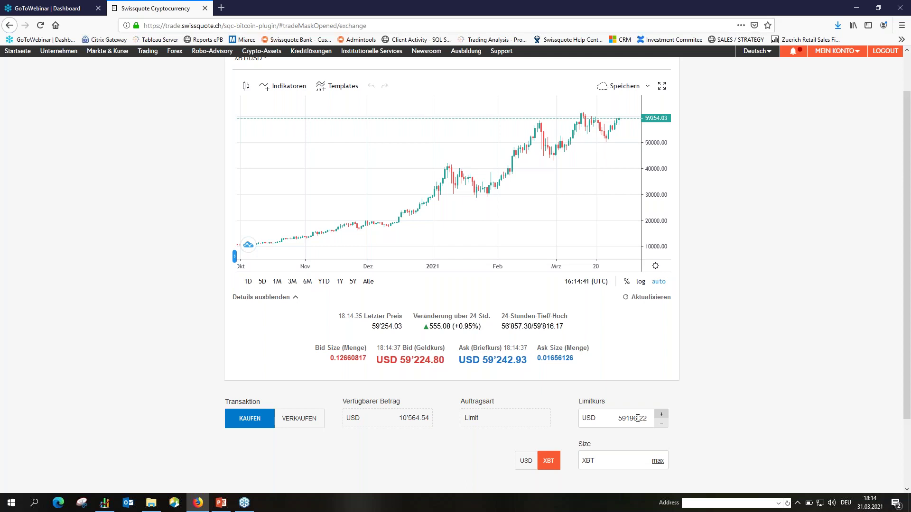
drag(637, 419, 622, 417)
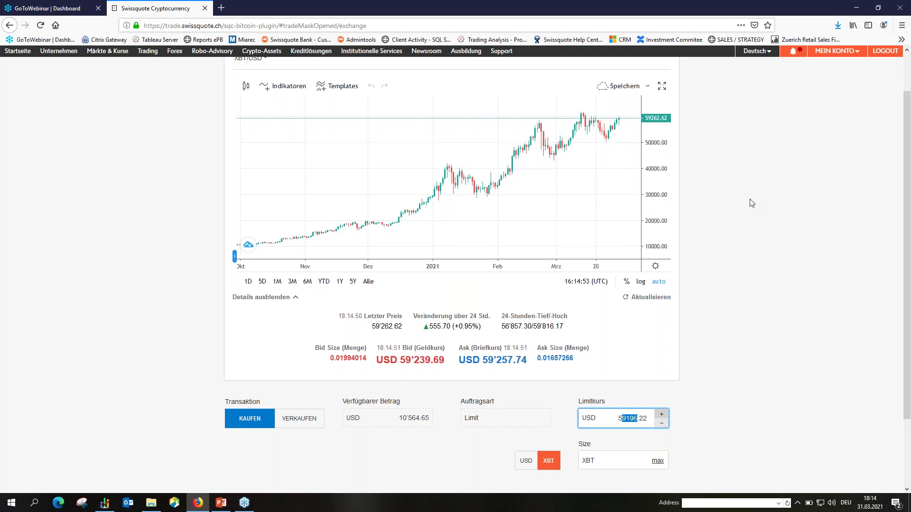
text(1000)
click(709, 403)
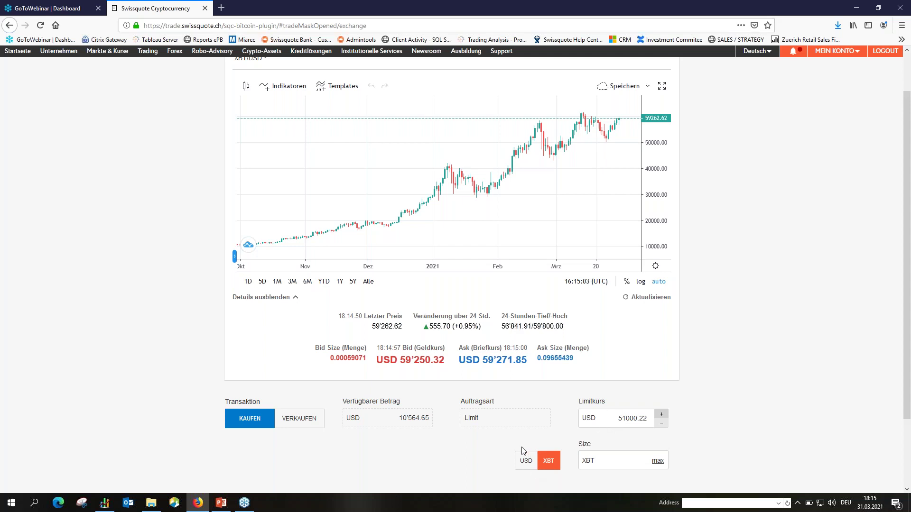
Enter an order size of 1000 in USD instead of XBT and create the order for review.
scroll(524, 451, down, 1)
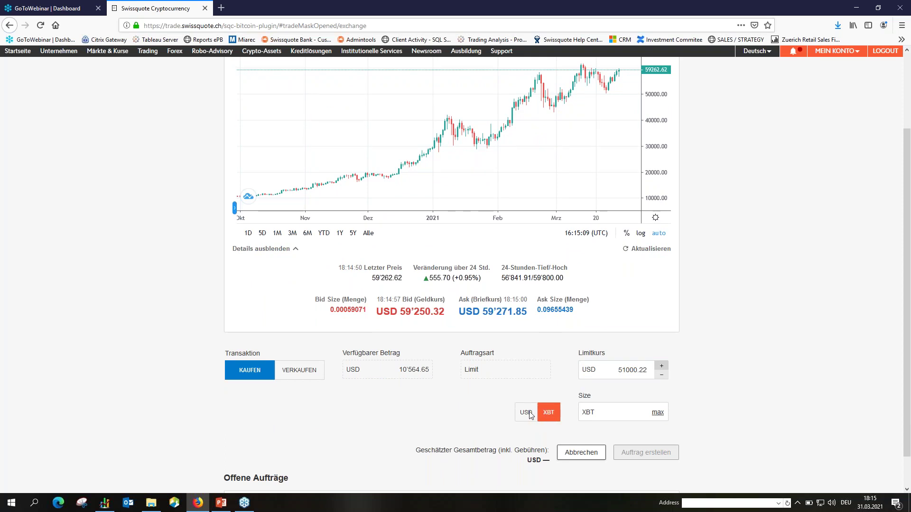
click(530, 413)
click(636, 411)
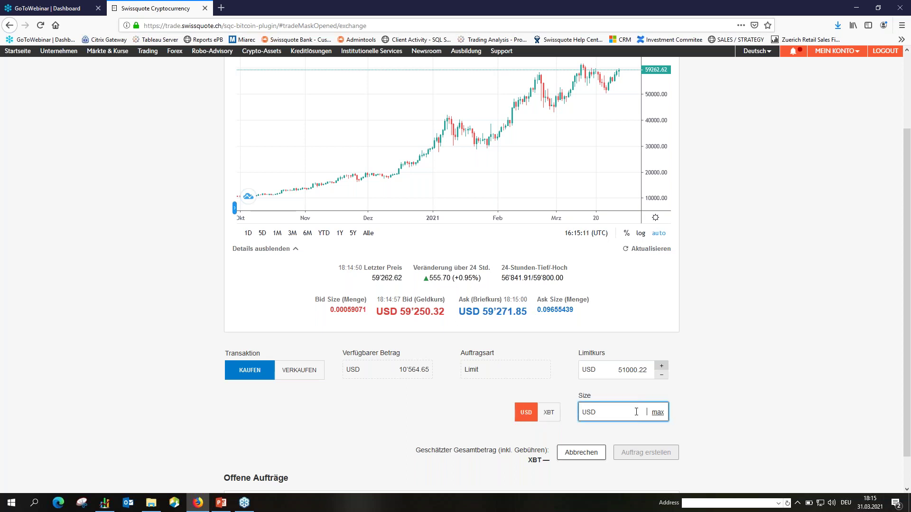
text(1000)
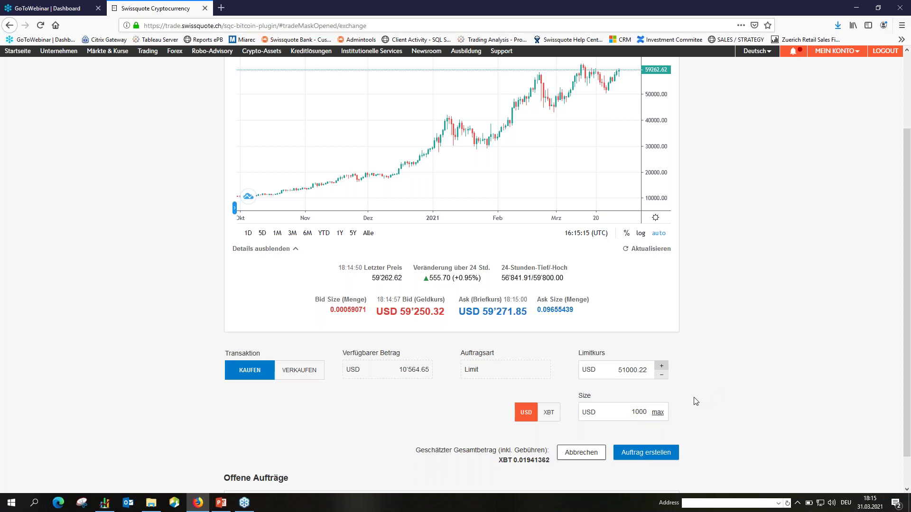
click(640, 453)
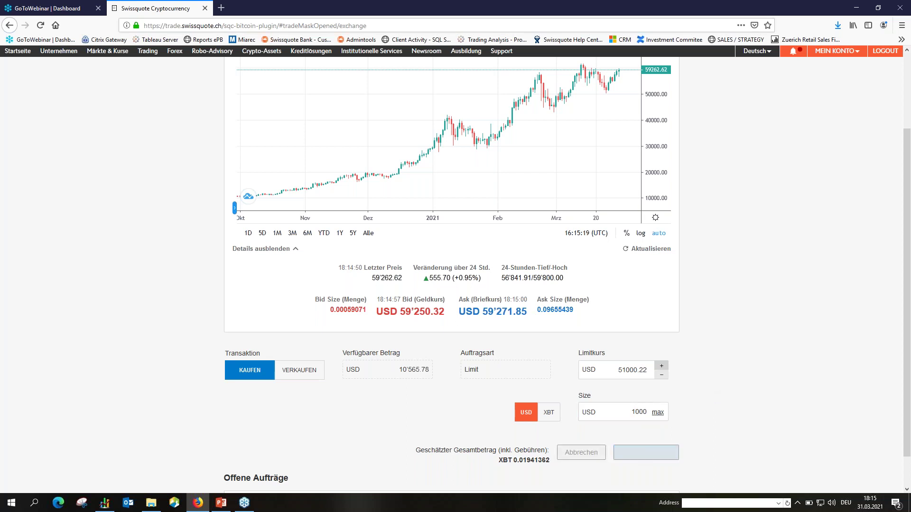
Check the order details, submit the Bitcoin buy order and close the order form.
scroll(600, 424, down, 2)
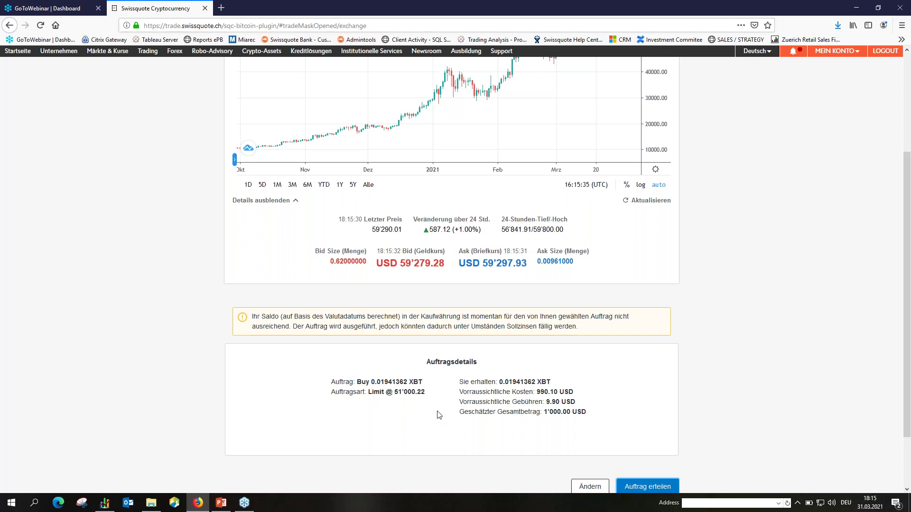
scroll(438, 414, down, 1)
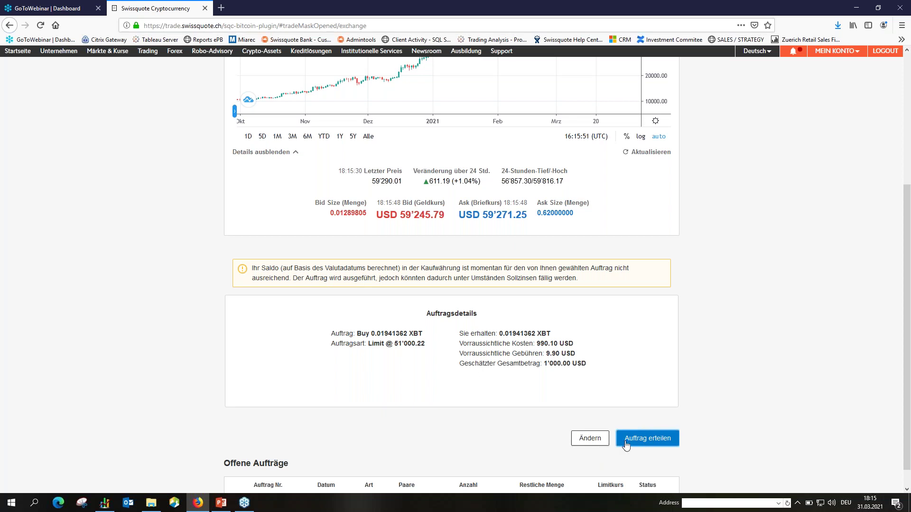
click(637, 441)
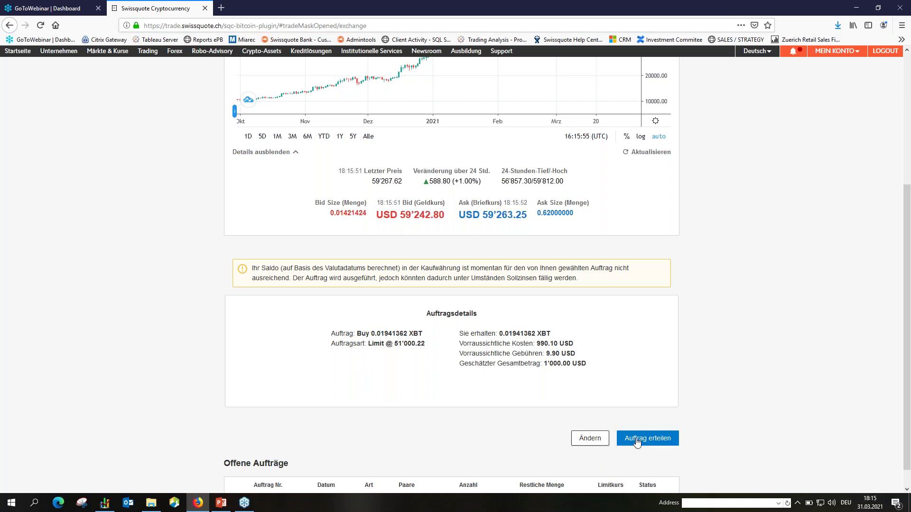
click(637, 441)
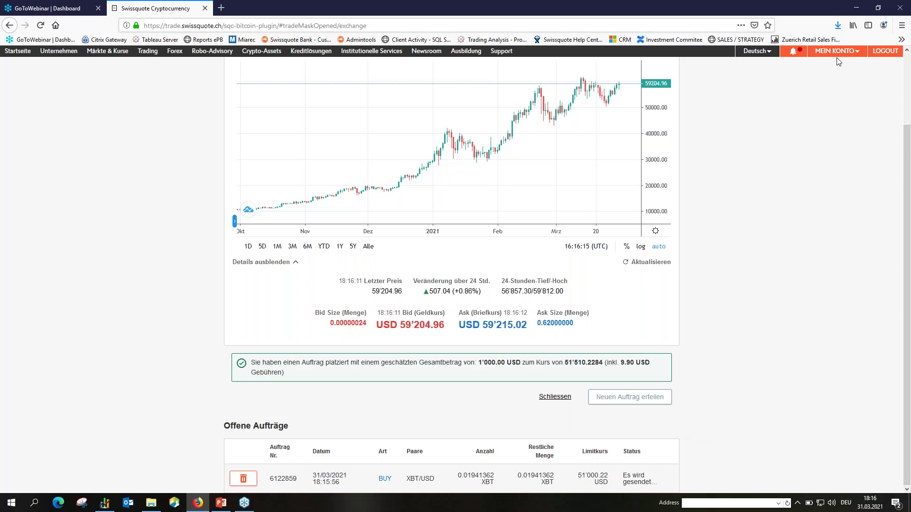
scroll(698, 200, up, 2)
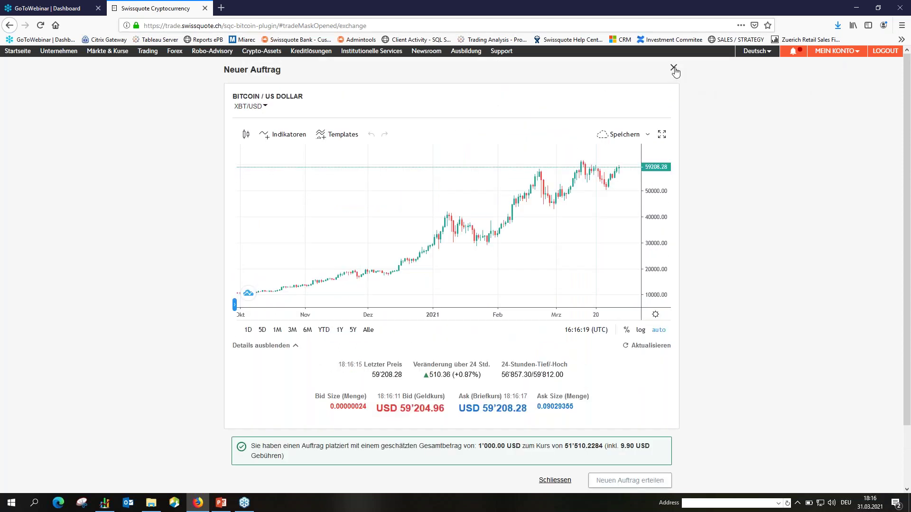
click(674, 70)
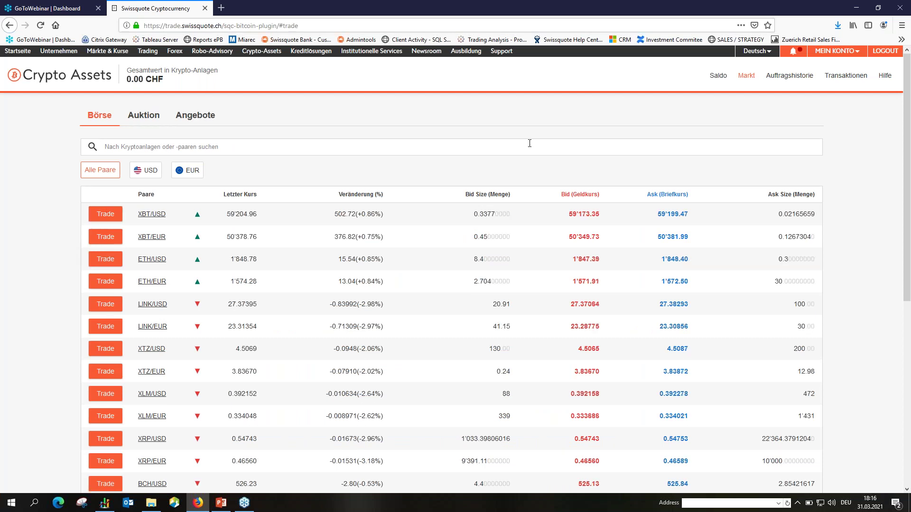
View the crypto order history and the crypto transactions list.
click(783, 82)
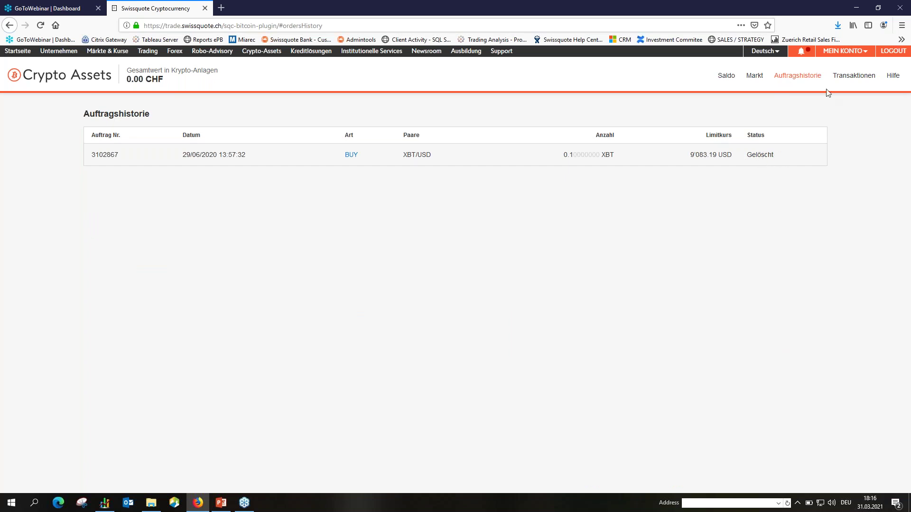
click(846, 82)
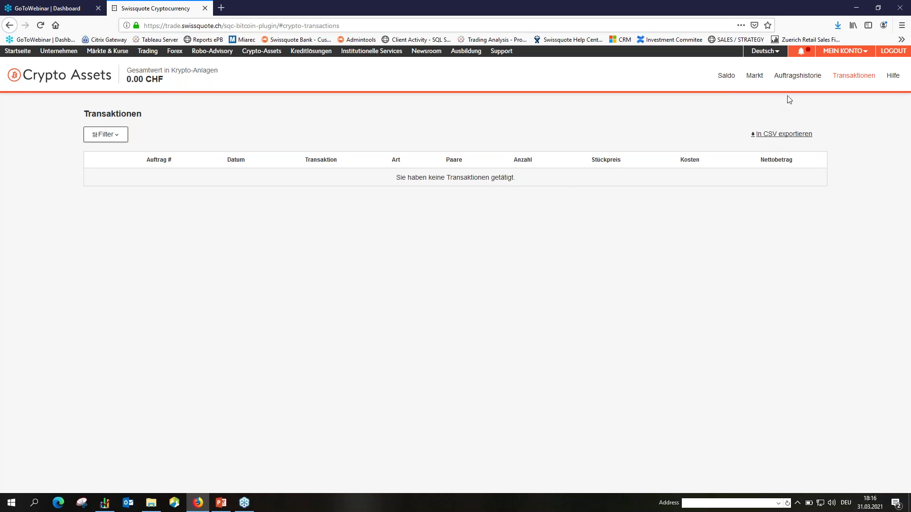
Return to the account overview, access the trading account and display the widgets available for the empty workspace.
click(835, 56)
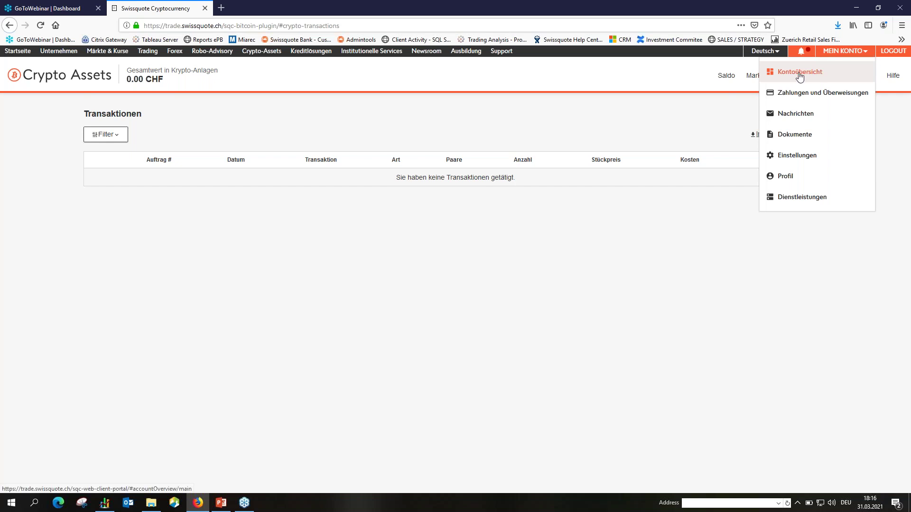
click(800, 74)
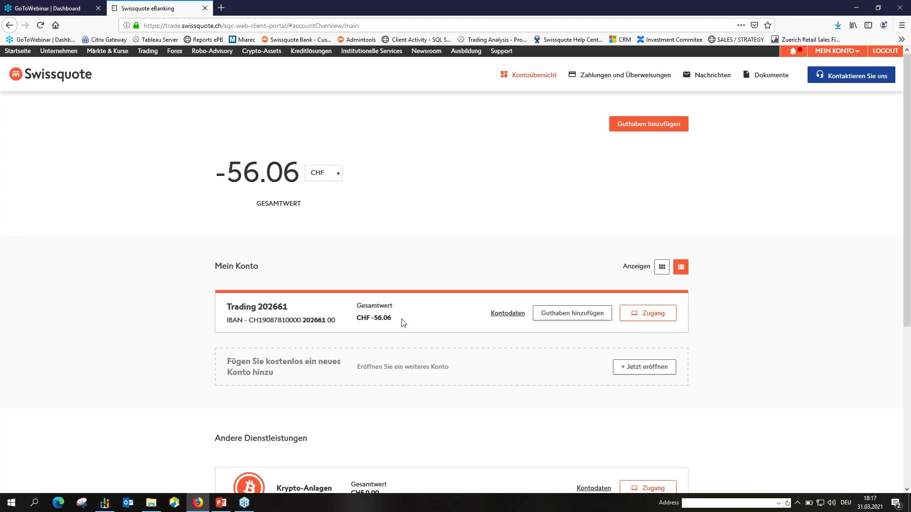
click(655, 317)
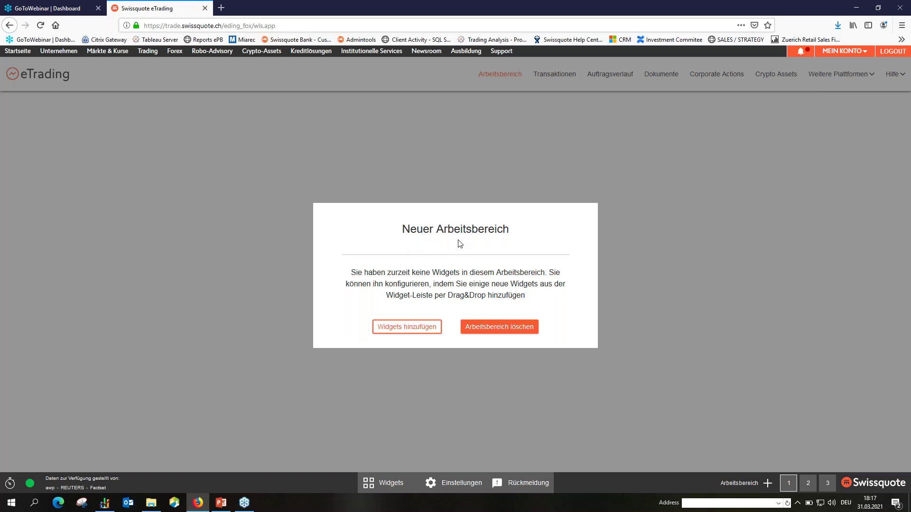
click(403, 329)
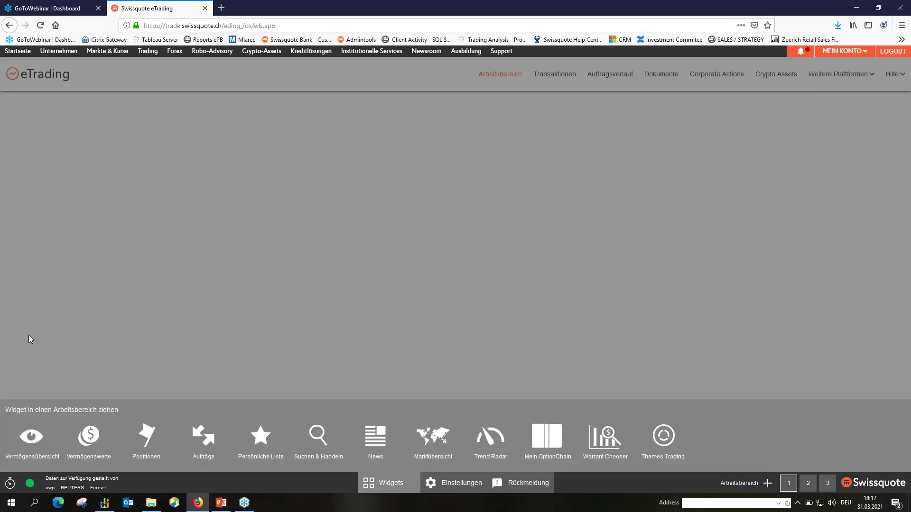
Add the Vermögensübersicht widget to the empty workspace and the Vermögenswerte widget beside it.
drag(29, 420, 15, 114)
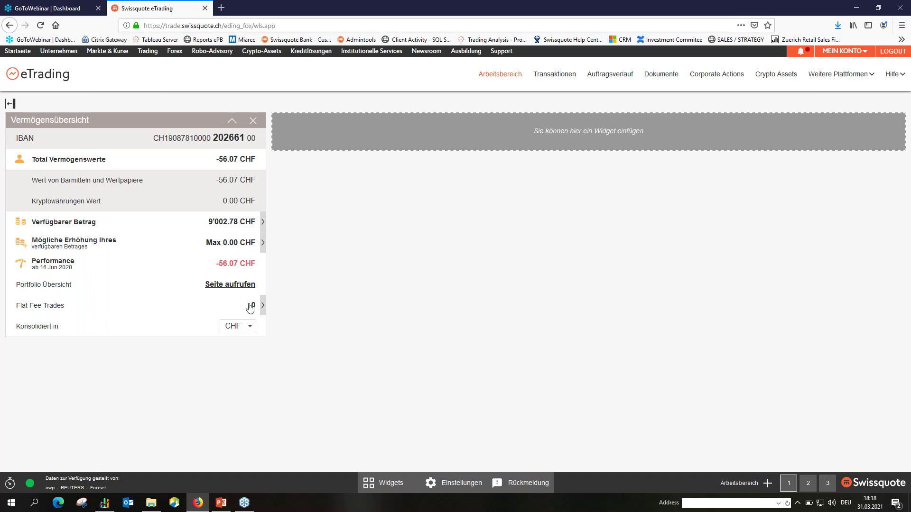
click(381, 483)
drag(243, 363, 381, 140)
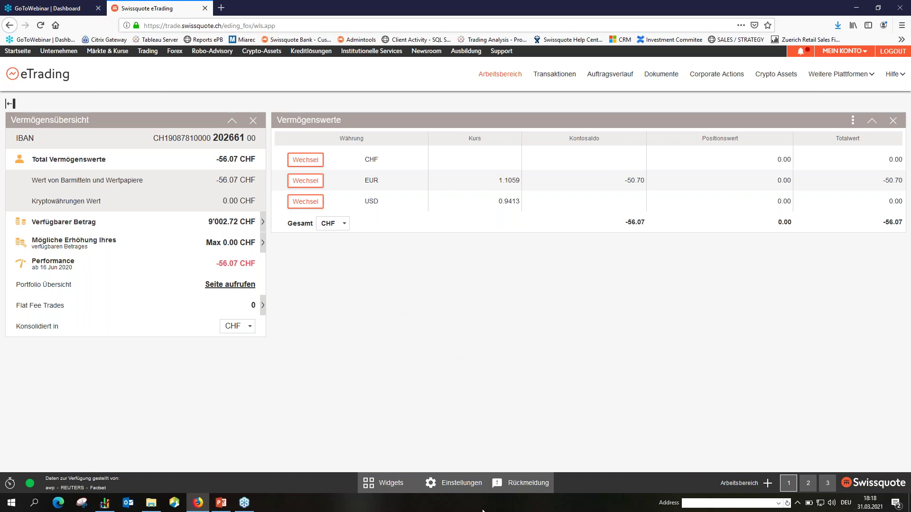
Add CAD as an additional currency in the profile settings and close the settings.
click(450, 484)
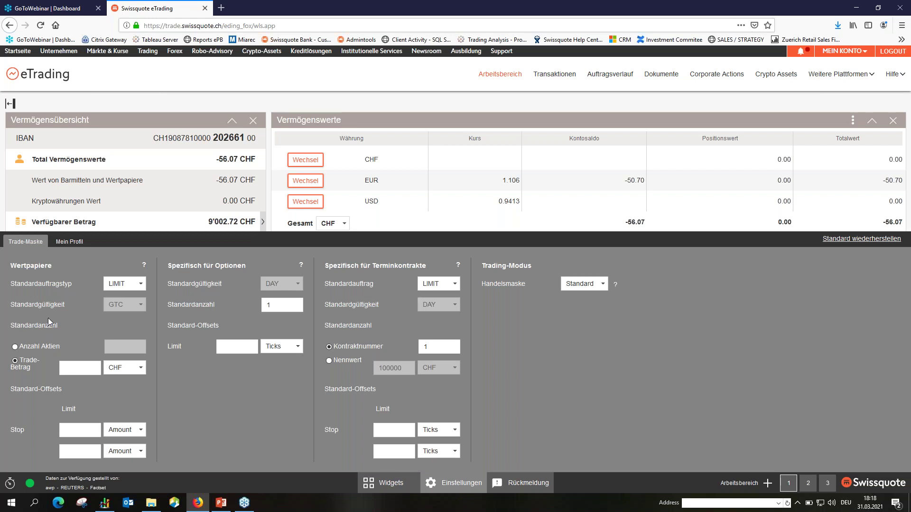
click(69, 243)
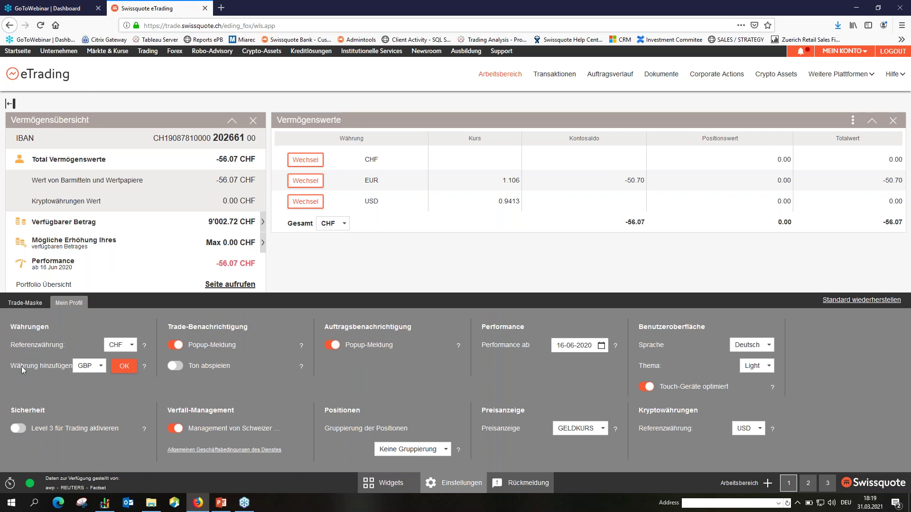
click(91, 367)
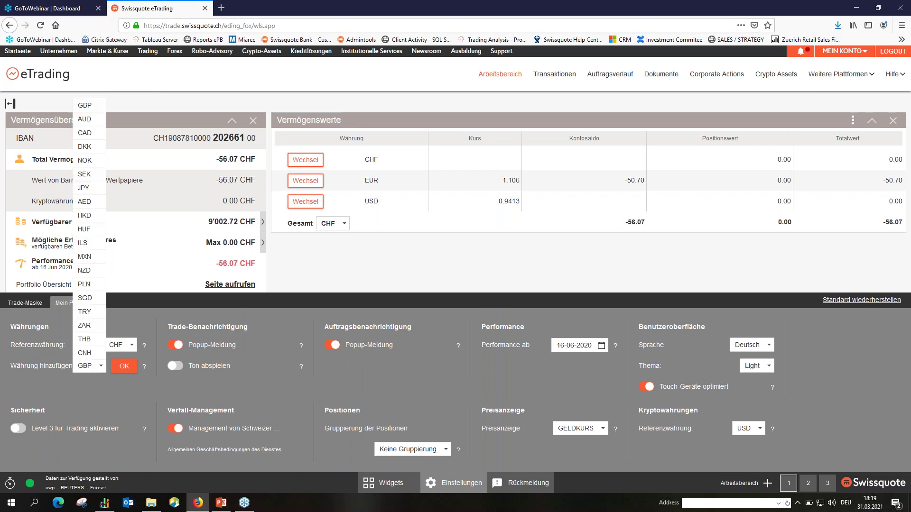
click(87, 134)
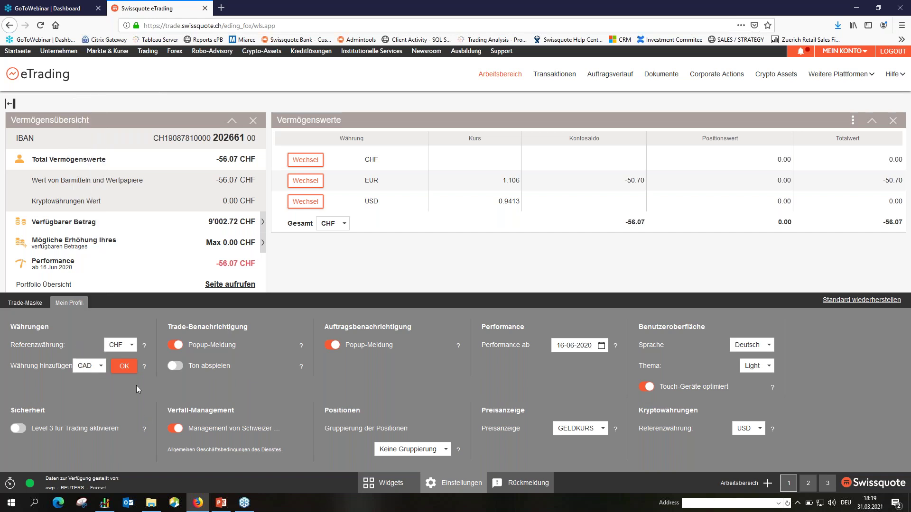
click(88, 370)
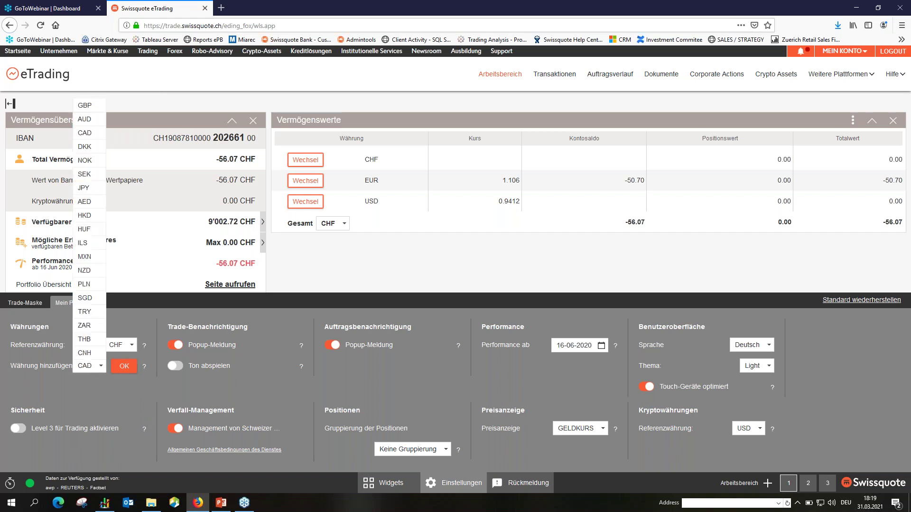
click(87, 135)
click(124, 368)
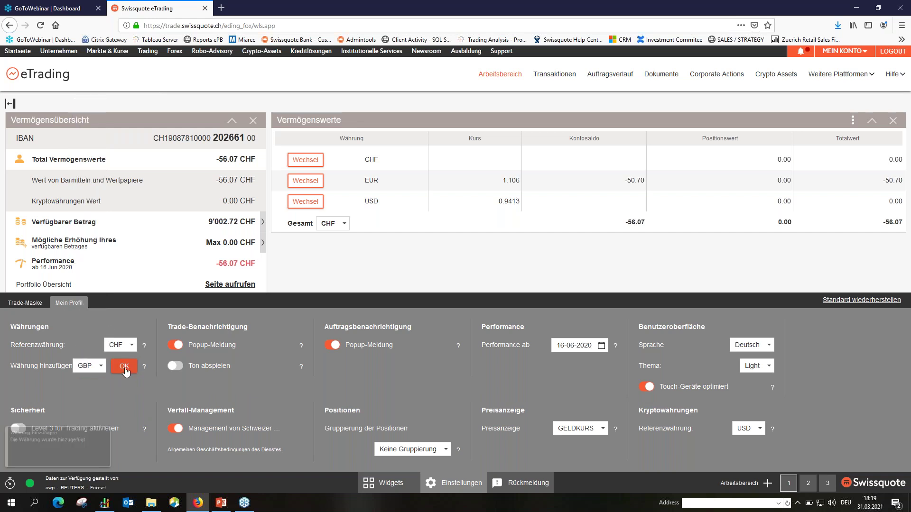
click(457, 492)
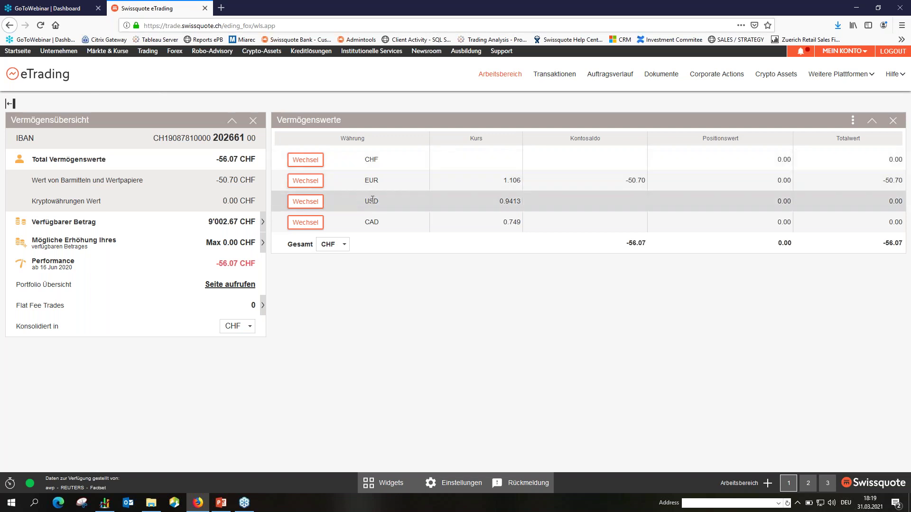
Try to request a quote for buying 1'000 USD with CHF, then cancel the currency exchange form.
click(314, 205)
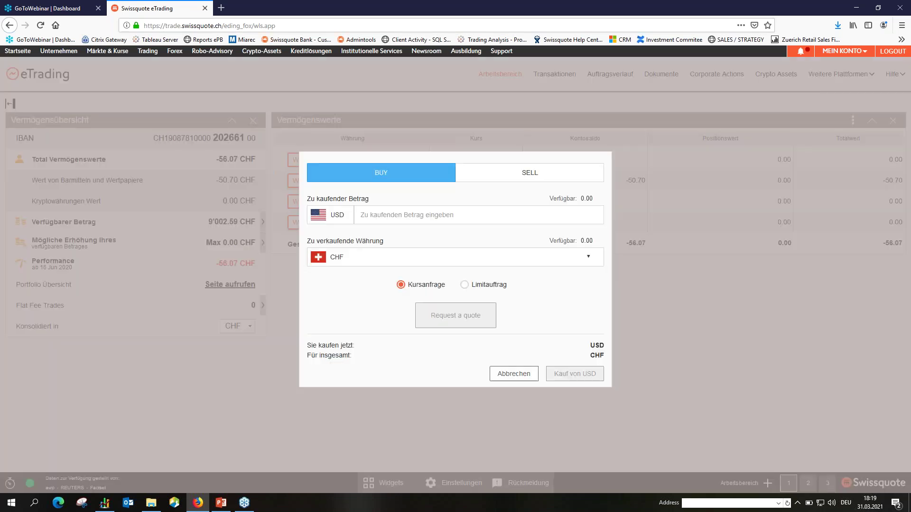
click(386, 215)
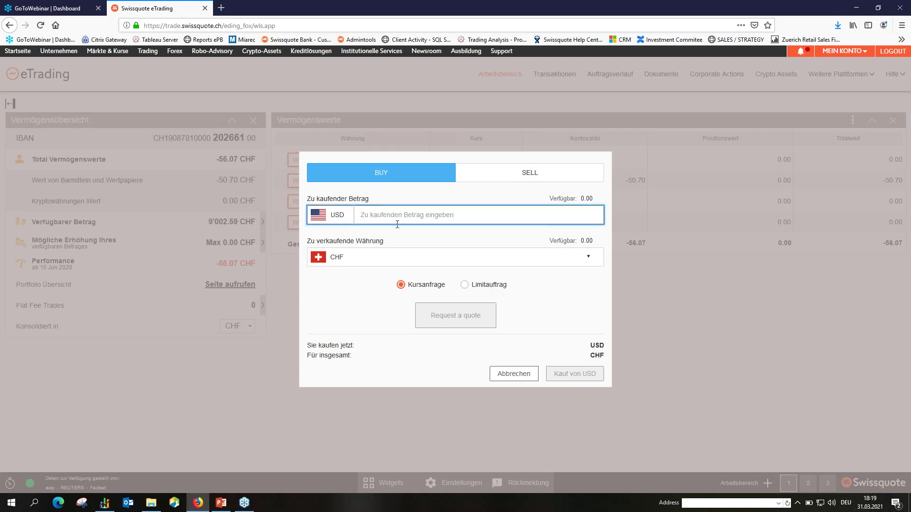
text(1'000)
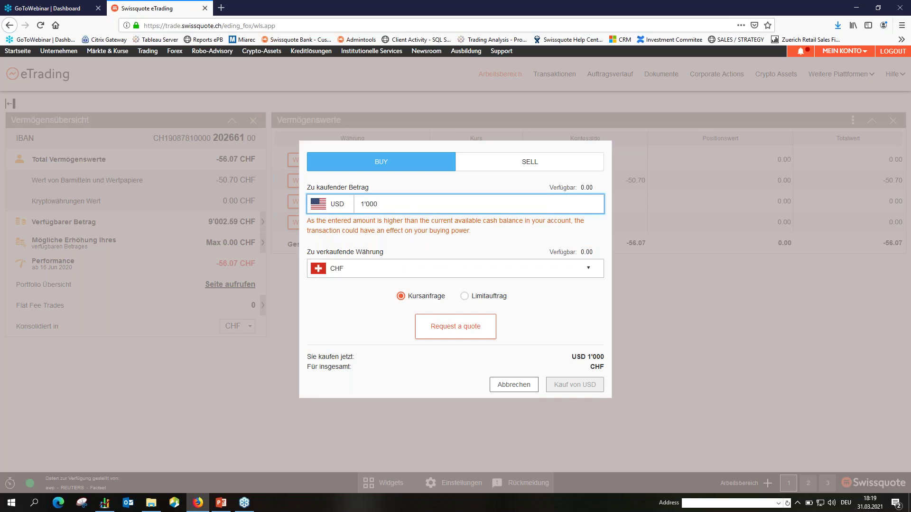
click(438, 330)
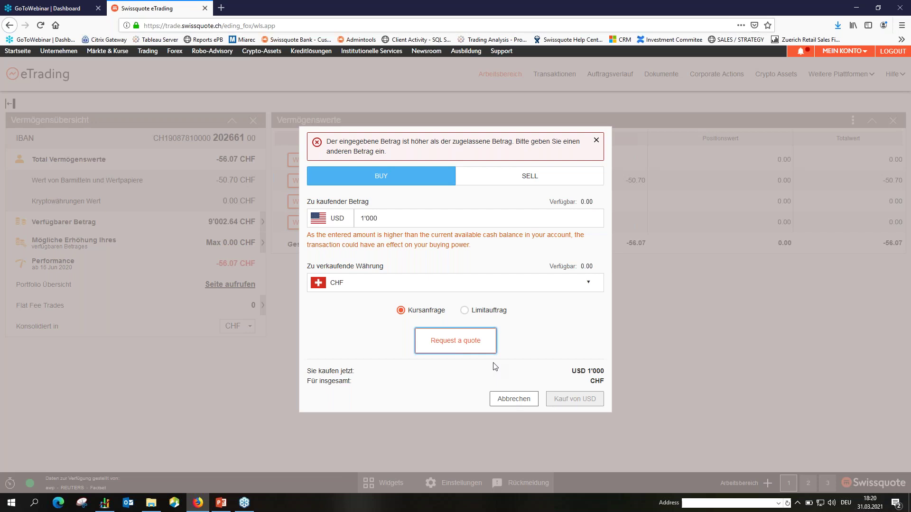
click(515, 399)
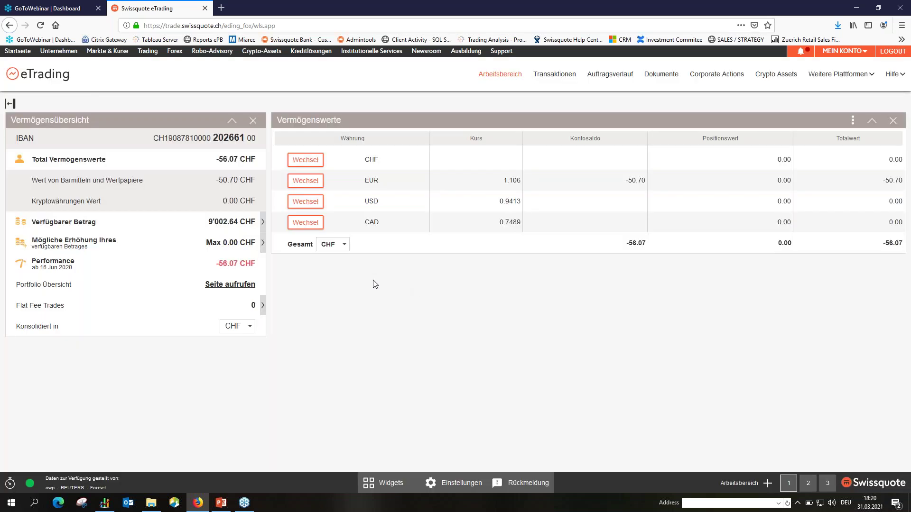
Add the Positionen widget below Vermögenswerte and the Aufträge widget beneath it.
click(380, 484)
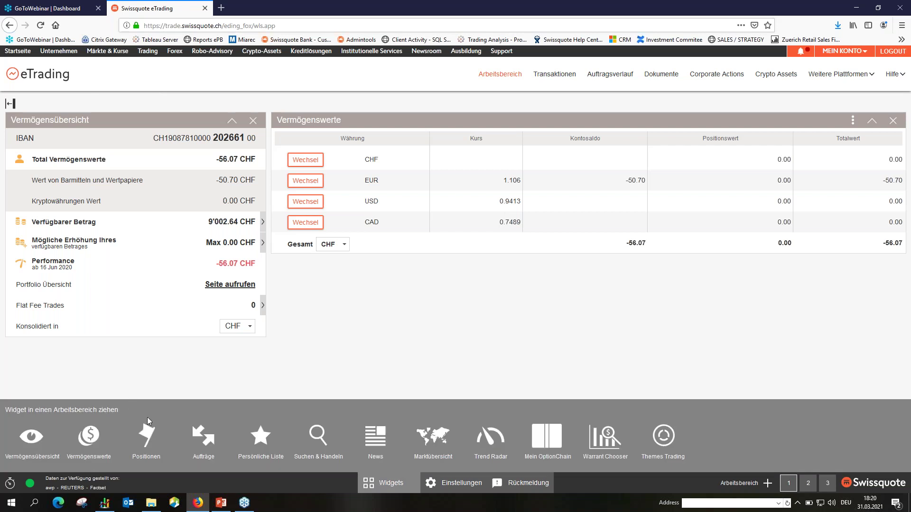
drag(147, 438, 333, 271)
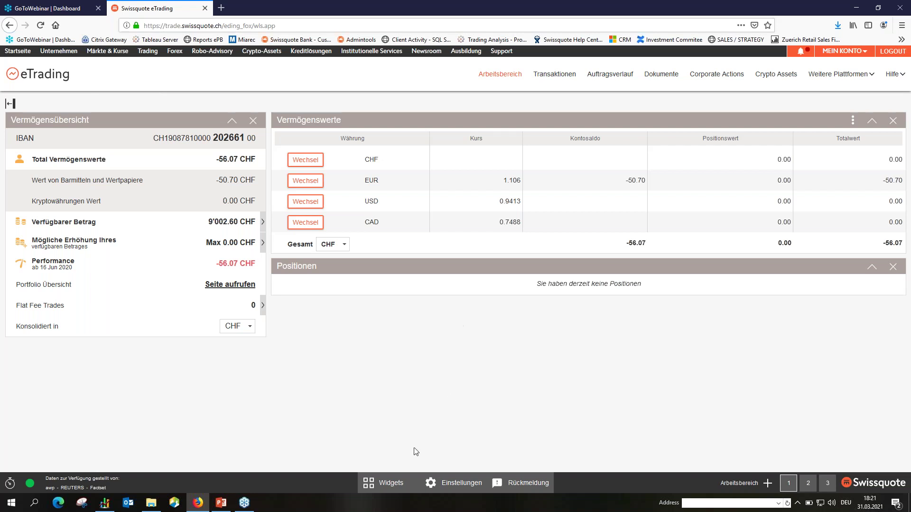
click(380, 484)
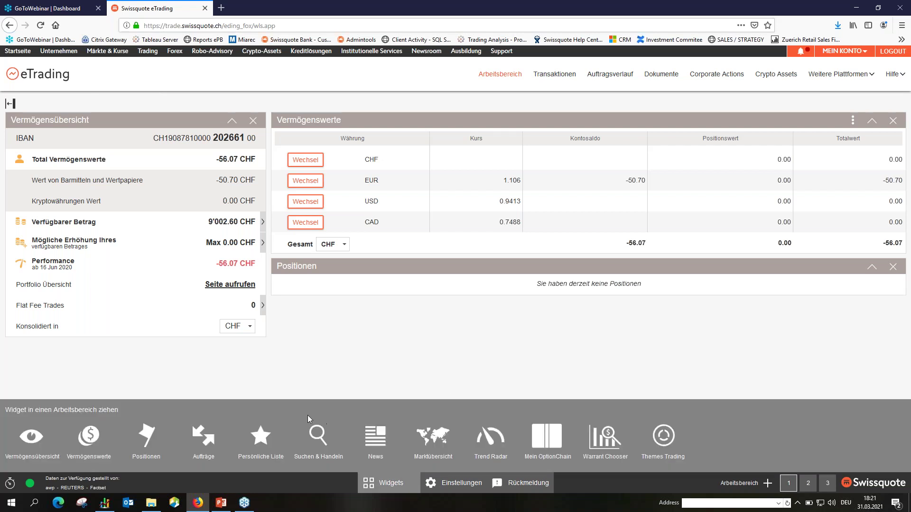
drag(273, 385, 321, 313)
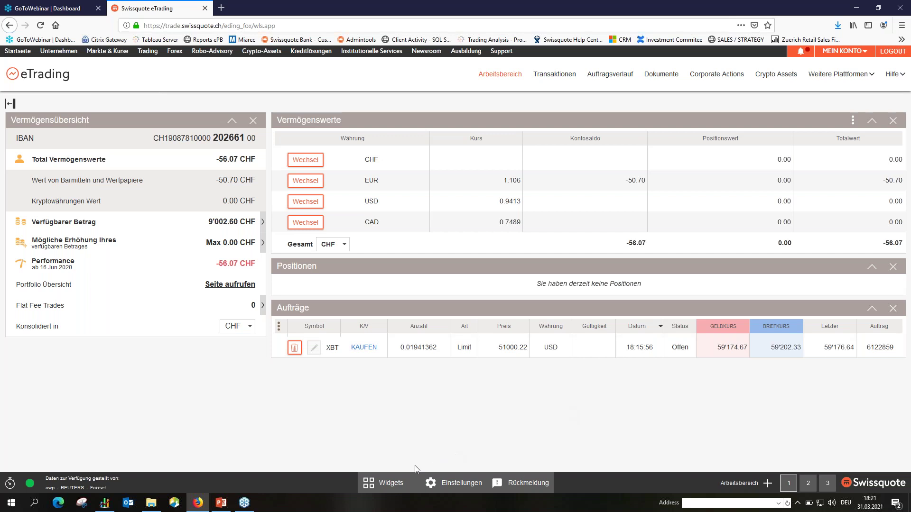
Add the Persönliche Liste widget to the workspace below the Aufträge widget.
click(401, 484)
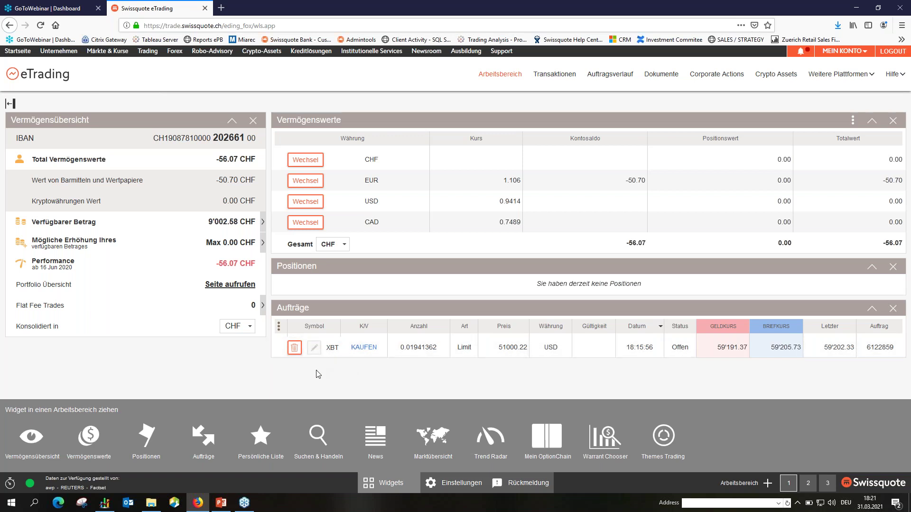
click(331, 378)
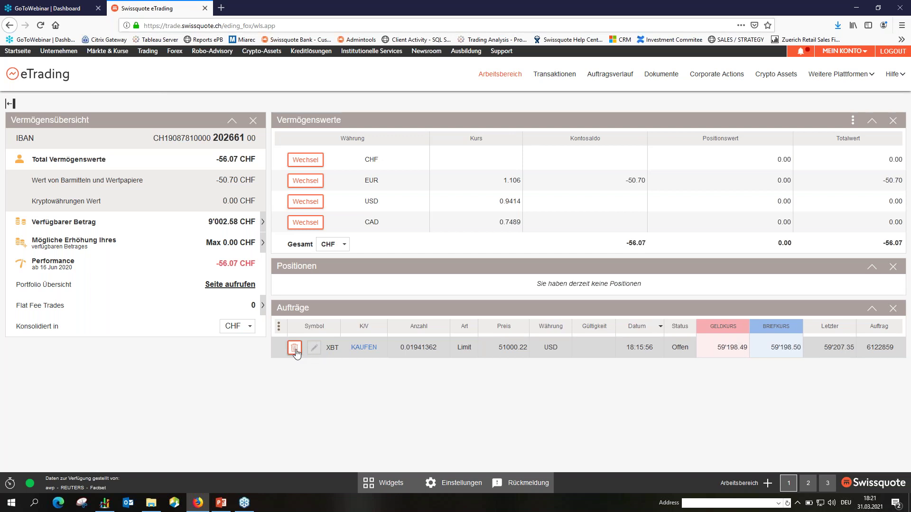
click(384, 484)
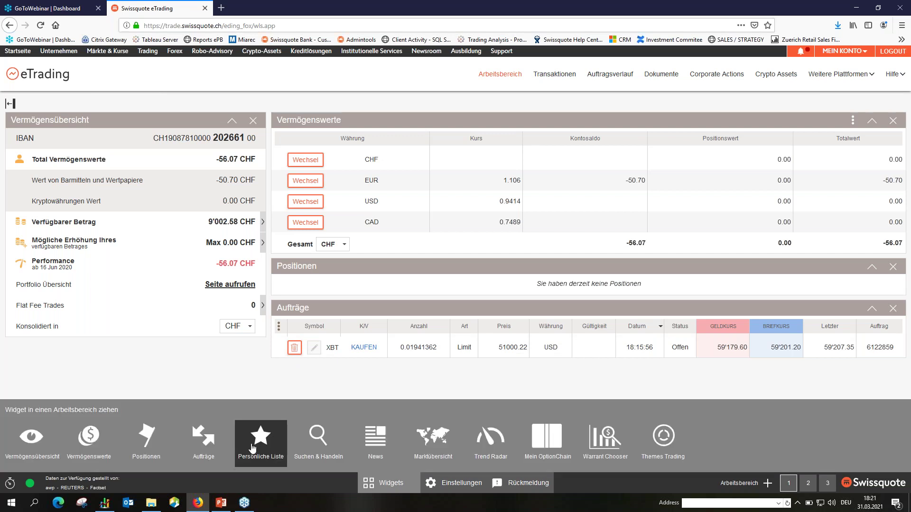
drag(252, 448, 309, 368)
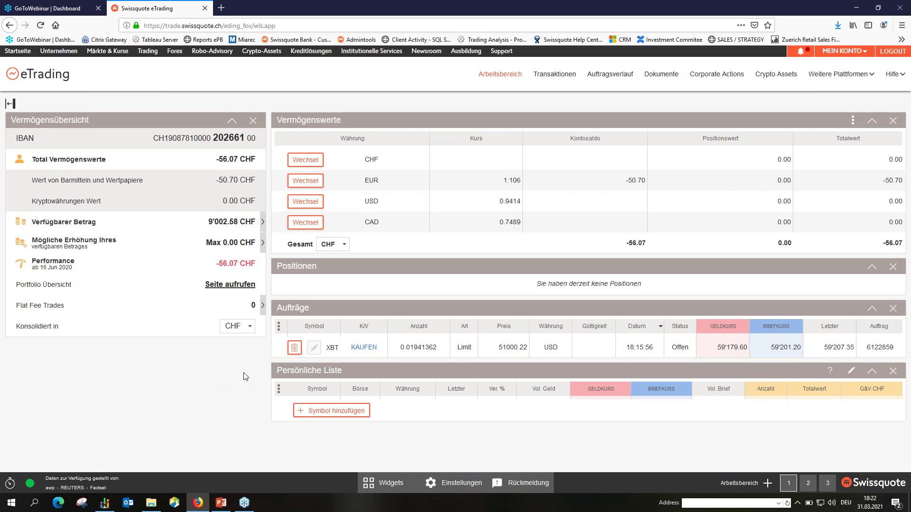
Rename the personal list widget to "Pharma Aktien".
double_click(324, 370)
key(Right)
key(End)
key(BackSpace)
key(BackSpace)
key(BackSpace)
key(BackSpace)
key(BackSpace)
key(BackSpace)
key(BackSpace)
key(BackSpace)
key(BackSpace)
key(BackSpace)
key(BackSpace)
key(BackSpace)
key(BackSpace)
key(BackSpace)
key(BackSpace)
key(BackSpace)
key(BackSpace)
text(Pharma Aktien)
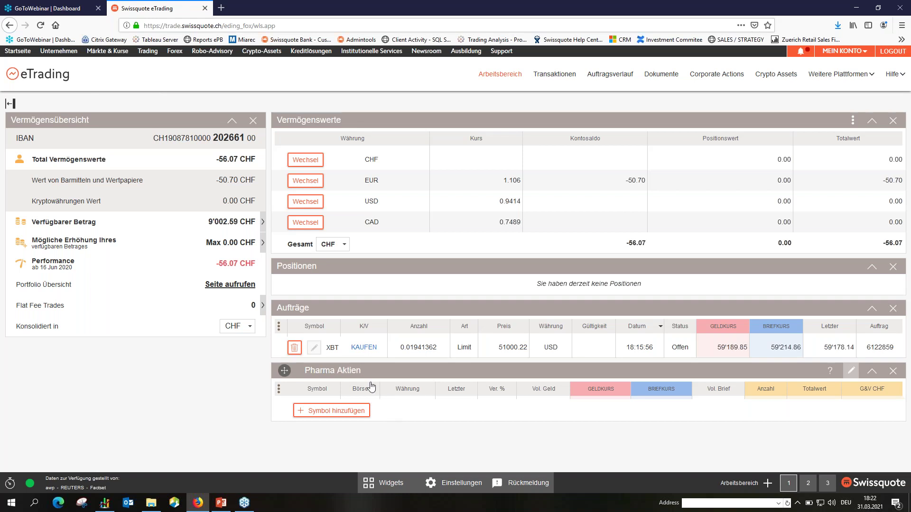
Search for Novartis and add the NOVARTIS N share traded on SIX in CHF to the Pharma Aktien list.
click(330, 413)
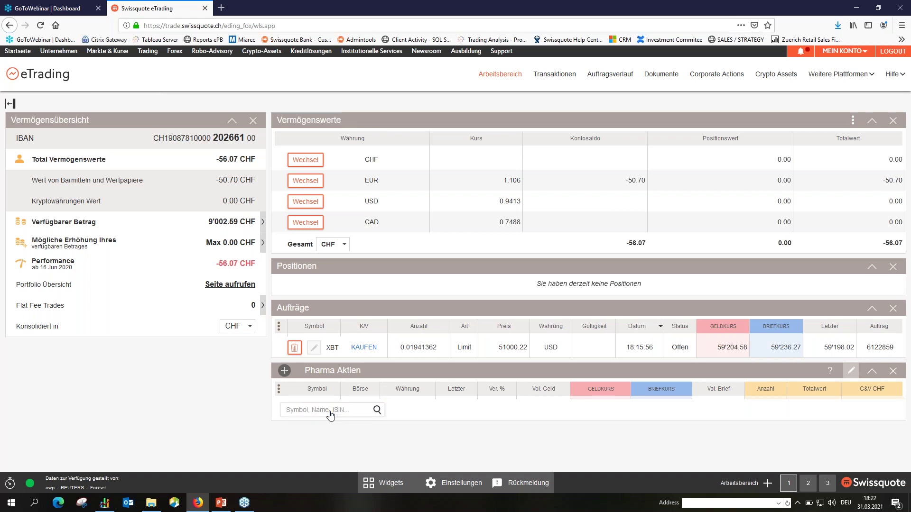
text(Novartis)
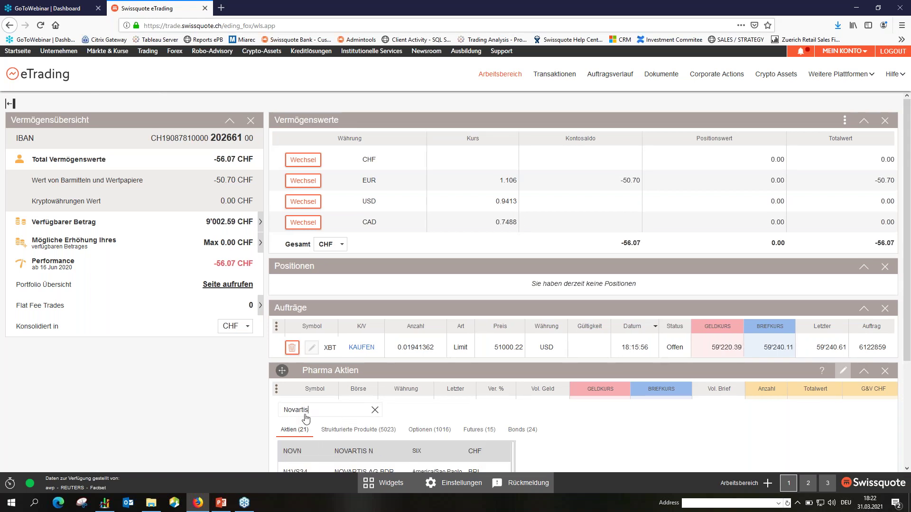
scroll(192, 398, down, 1)
scroll(194, 398, down, 1)
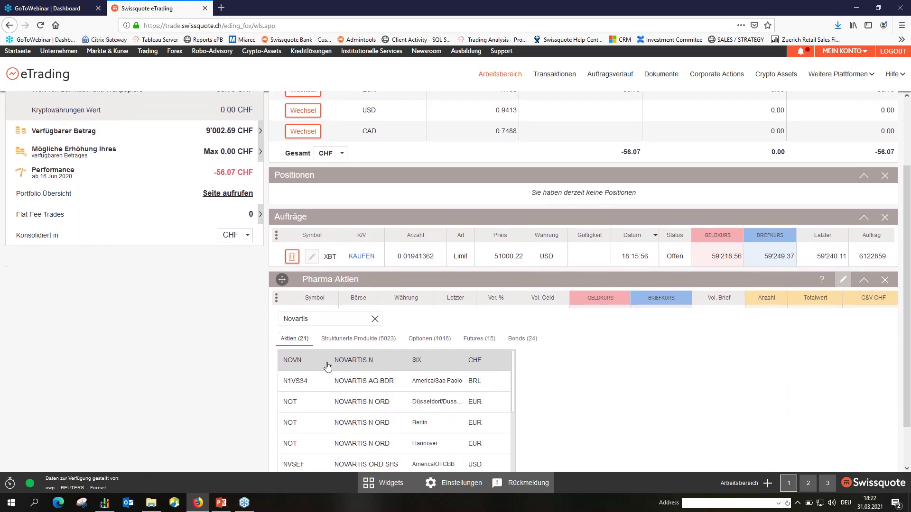
click(418, 360)
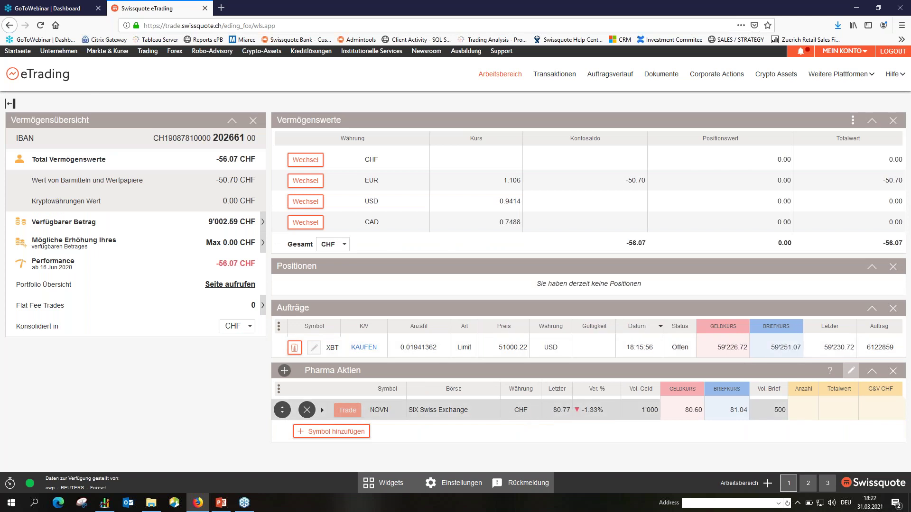
Search for Roche, add the ROCHE I share traded on SIX to the Pharma Aktien list and leave the list's edit mode.
click(339, 435)
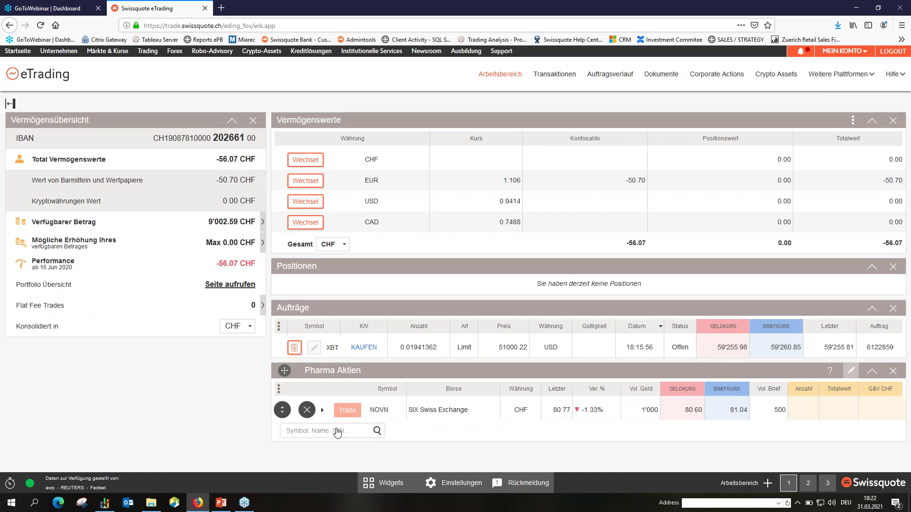
text(Roche)
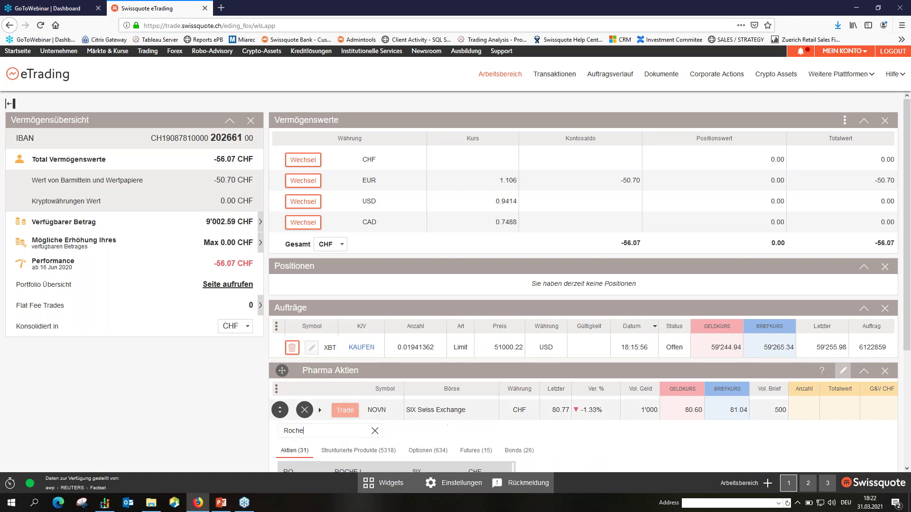
scroll(448, 419, down, 1)
scroll(380, 376, down, 1)
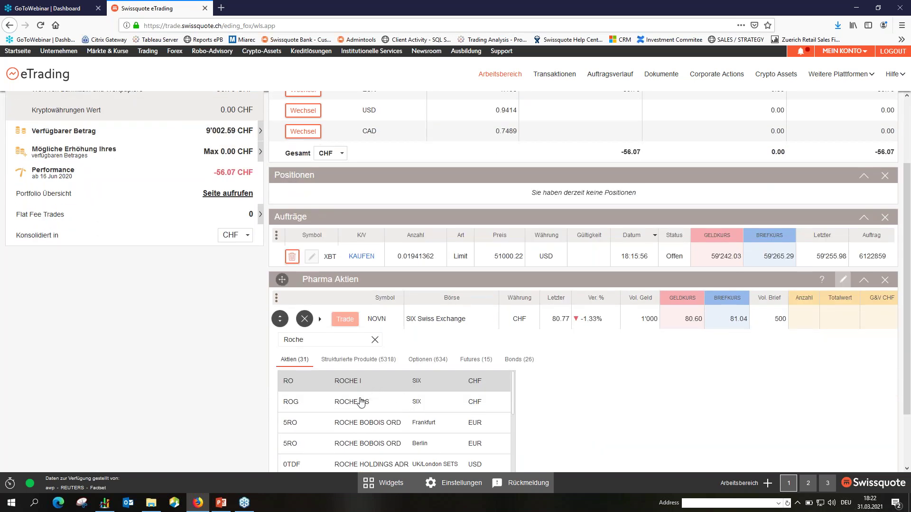
click(364, 385)
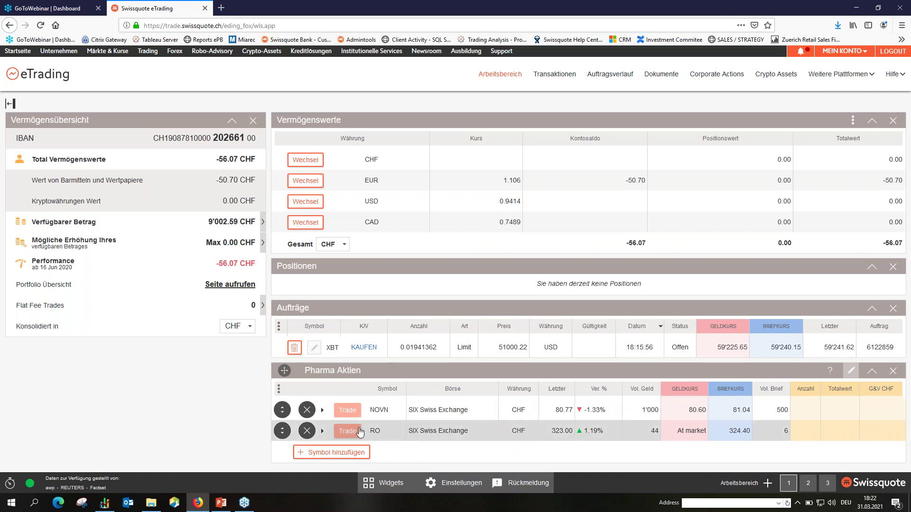
click(850, 372)
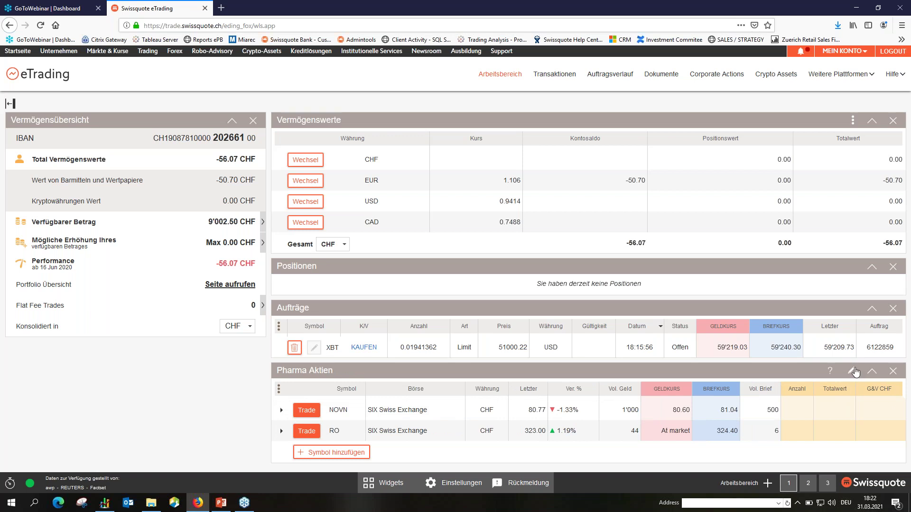
Remove the RO share from the Pharma Aktien list and finish editing the list.
click(851, 371)
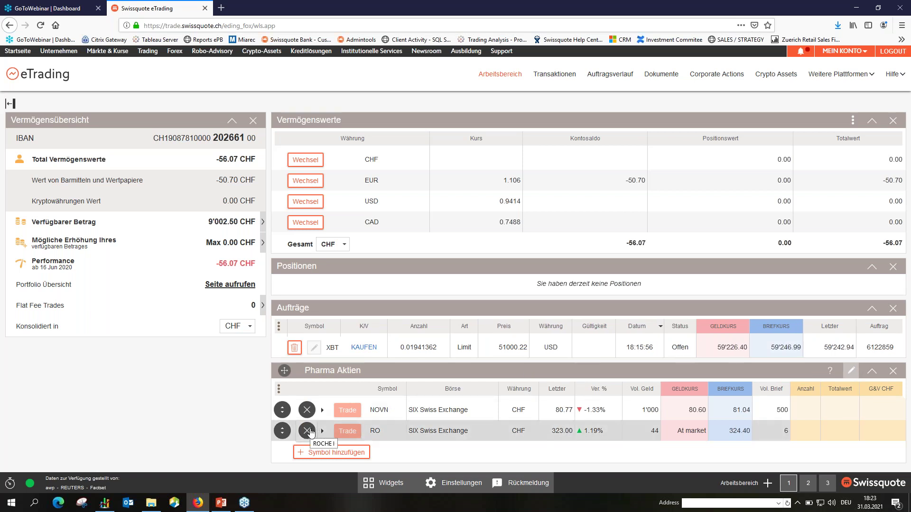
click(307, 431)
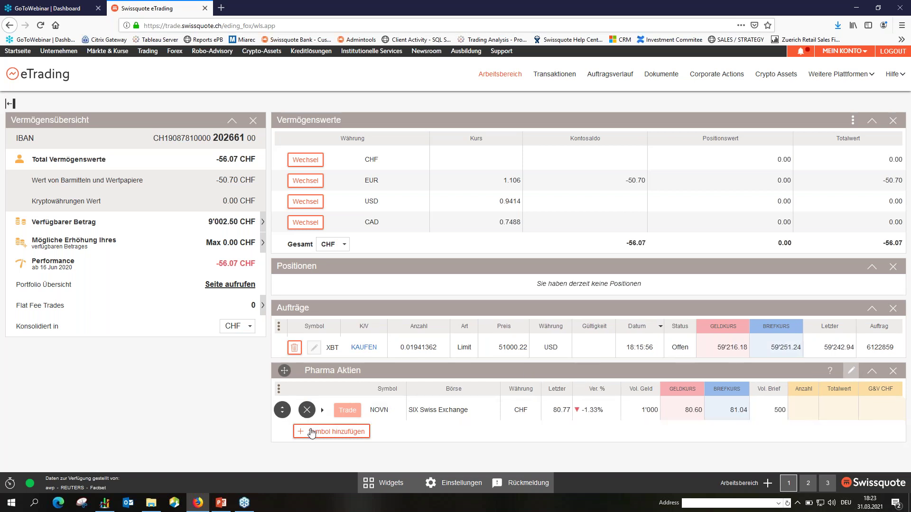
click(852, 370)
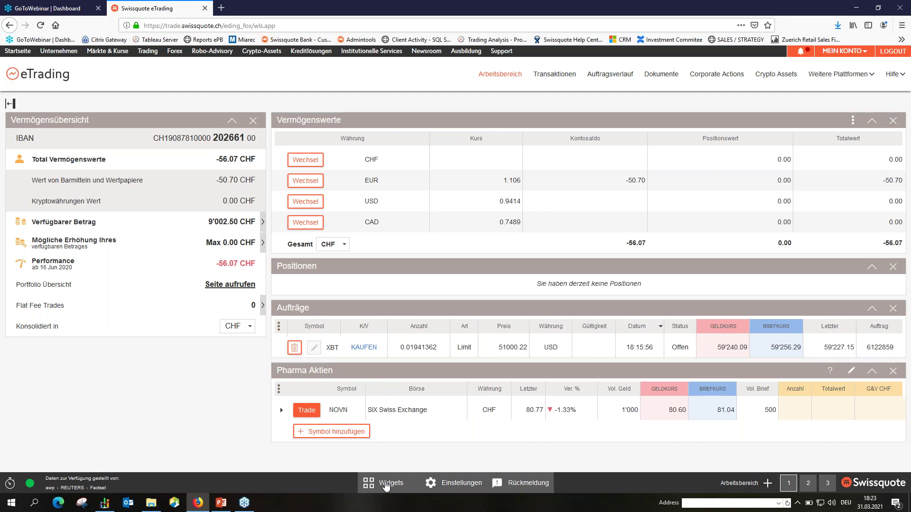
Add the Suchen & Handeln widget between Positionen and Aufträge and try it with a search for Novartis, clearing the search field at the end.
click(385, 484)
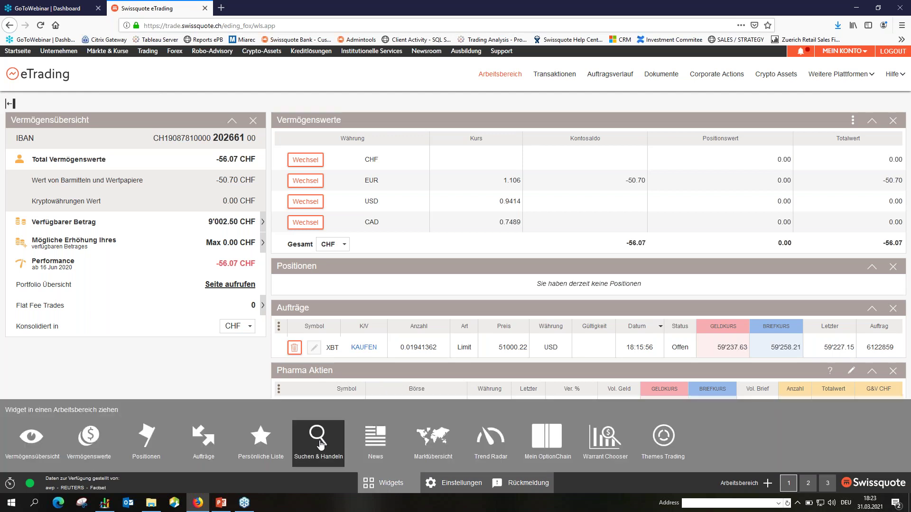
drag(321, 424, 323, 310)
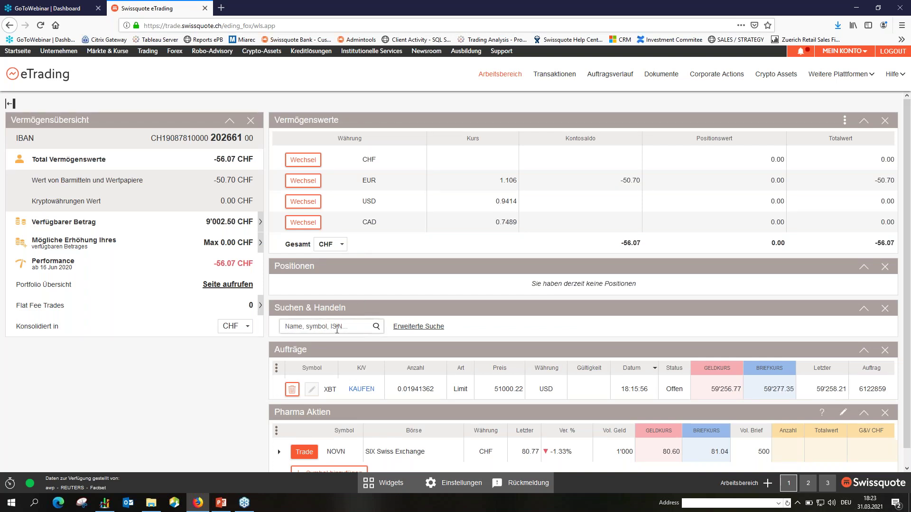
text(Novartis)
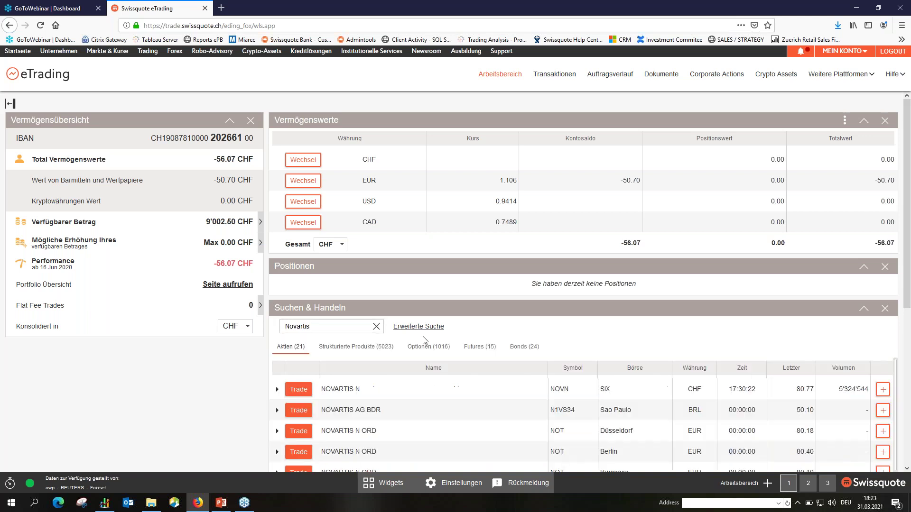
scroll(474, 344, down, 2)
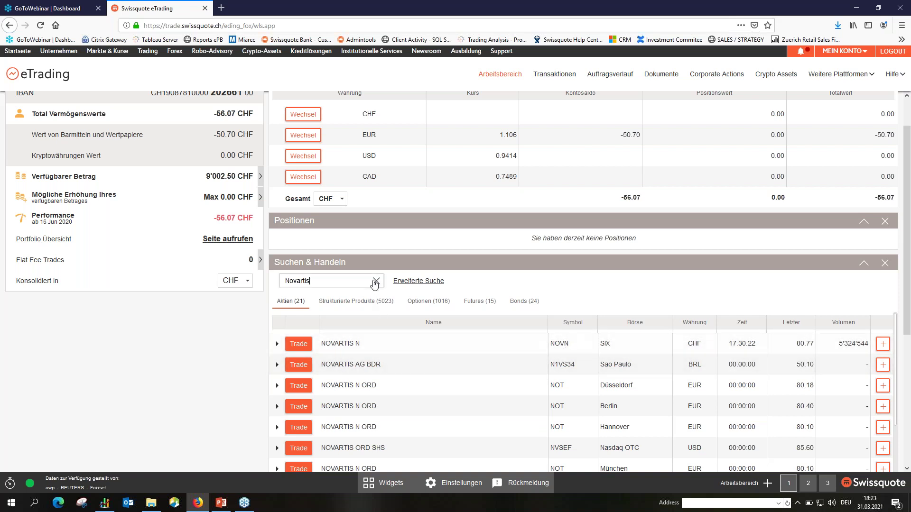
click(359, 342)
click(376, 282)
Add the News widget below Vermögensübersicht and set its first filter to the "Sc..." option.
click(393, 477)
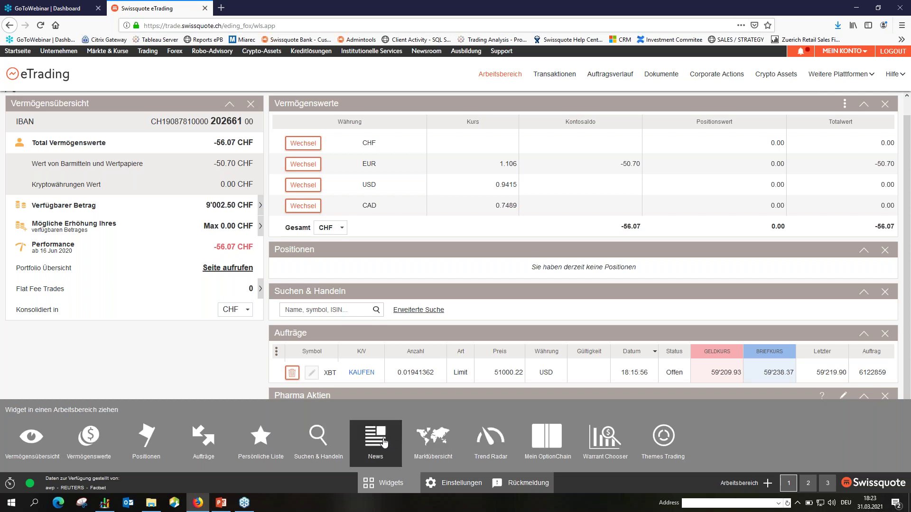
drag(384, 442, 24, 335)
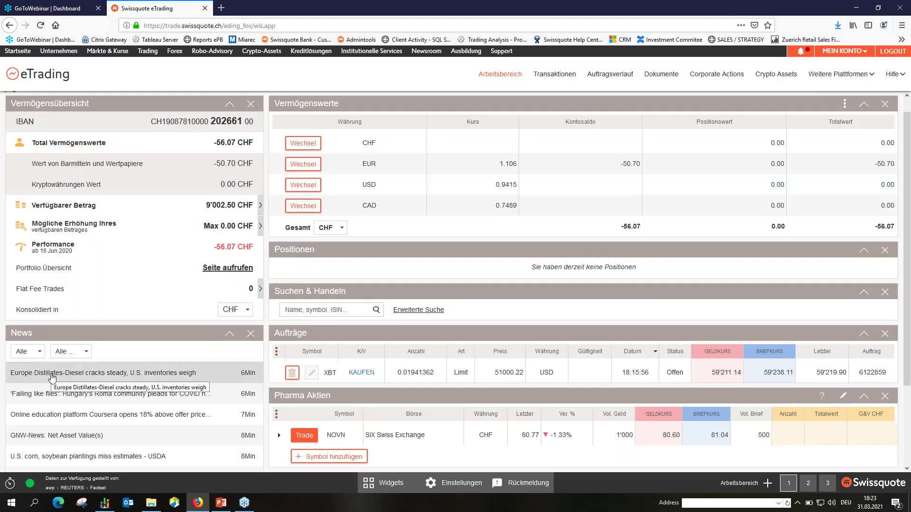
click(37, 354)
click(35, 381)
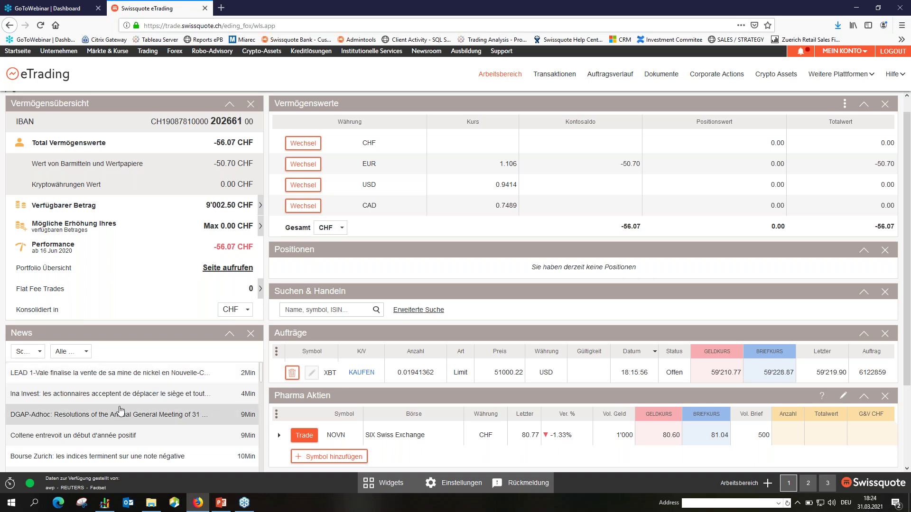
Add the Mein OptionChain widget between Suchen & Handeln and Aufträge and delete it again.
click(390, 484)
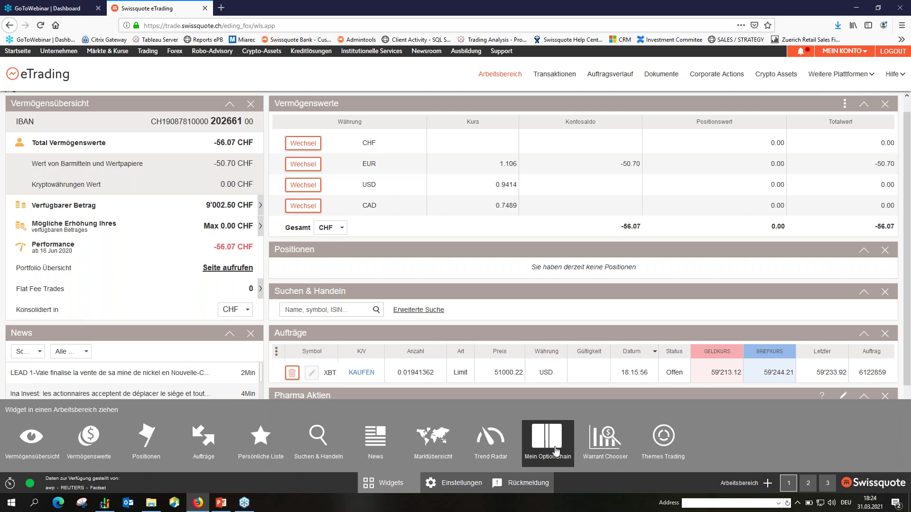
drag(555, 446, 519, 325)
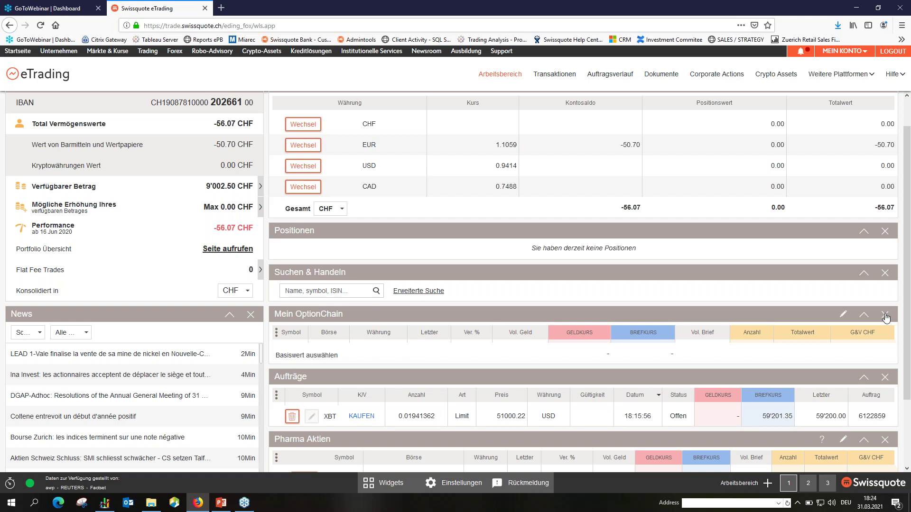
click(884, 316)
click(495, 287)
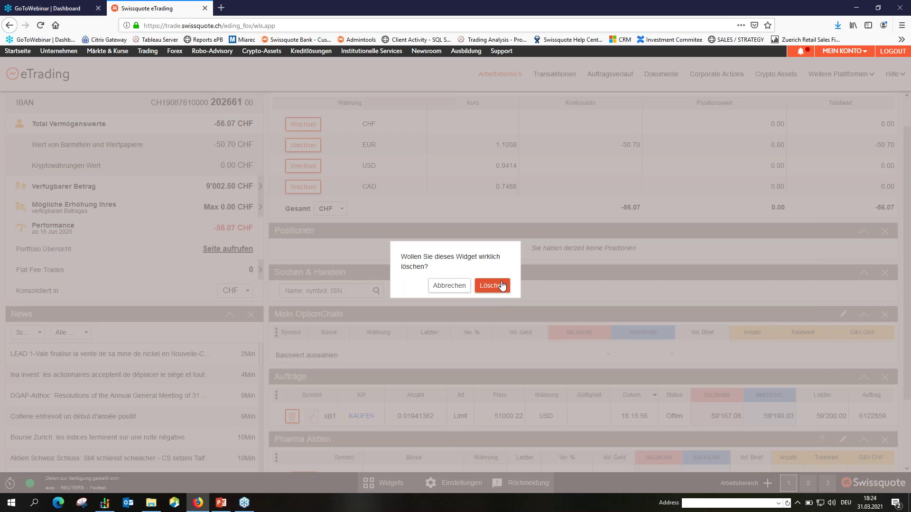
click(502, 285)
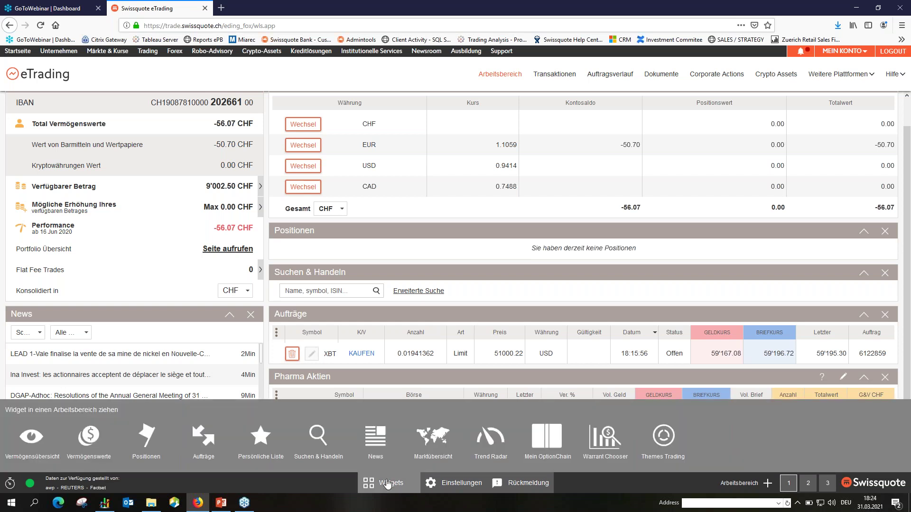
Open the Trade-Maske settings and view the choices for the default order type of securities.
click(447, 484)
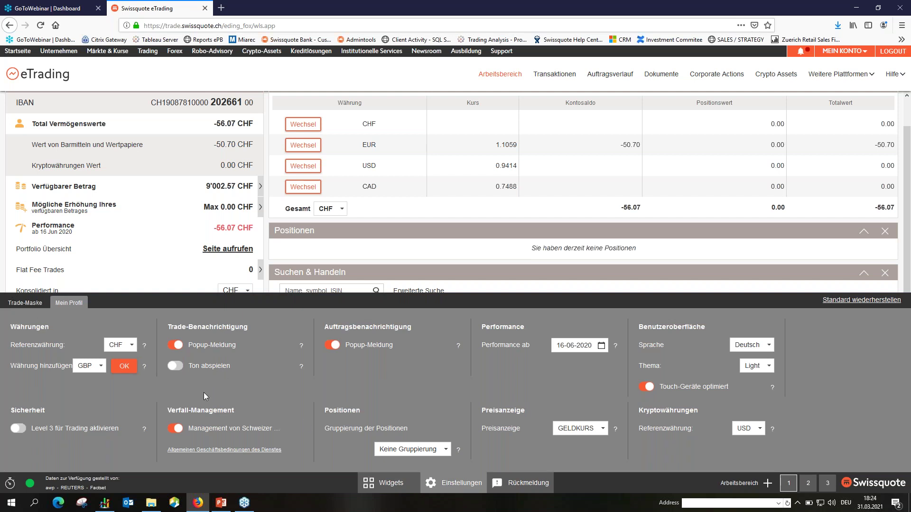
click(34, 305)
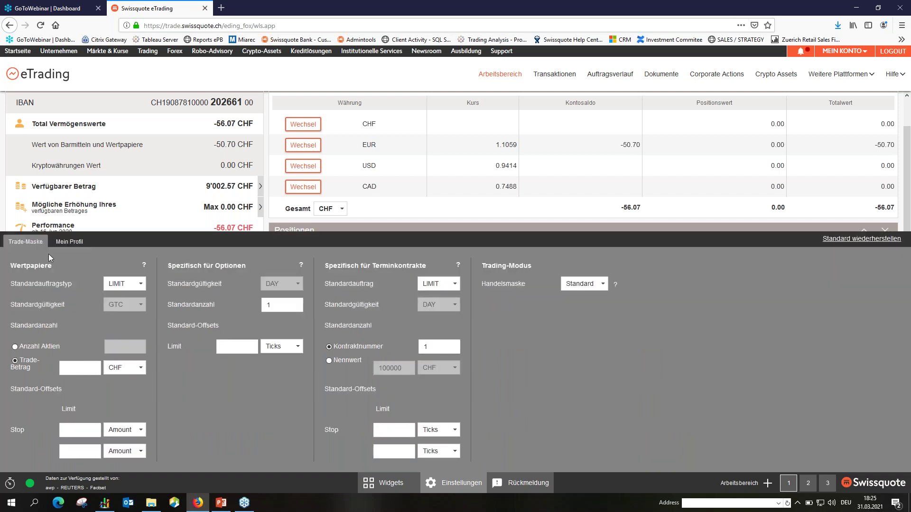
click(137, 286)
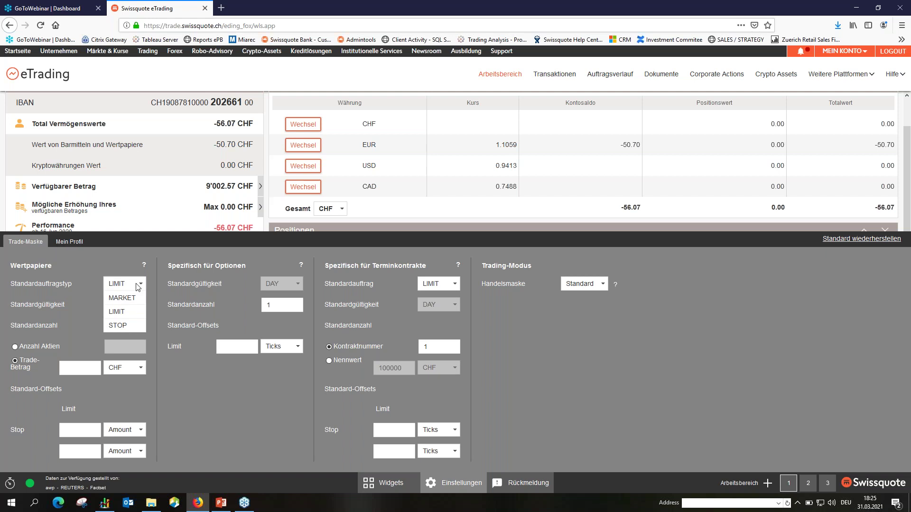
click(137, 285)
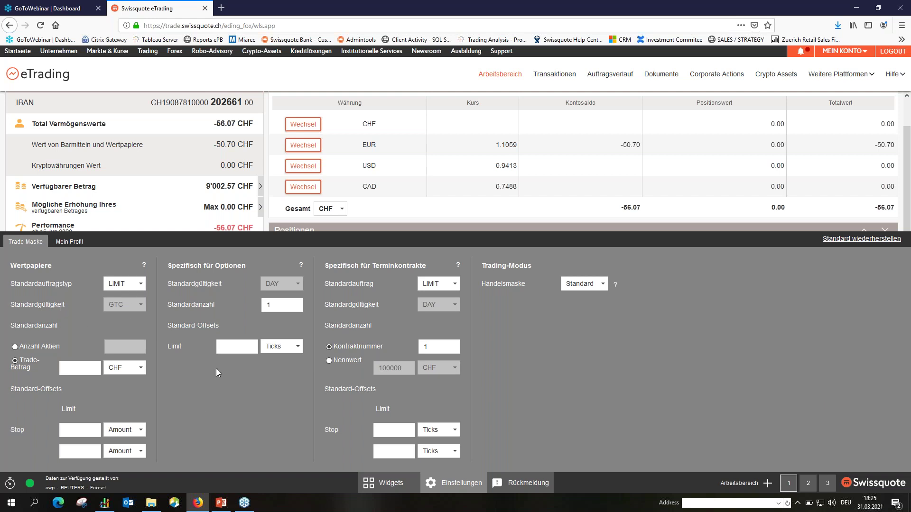
Examine the Mein Profil choices for additional currencies, the reference currency and the interface language.
click(66, 243)
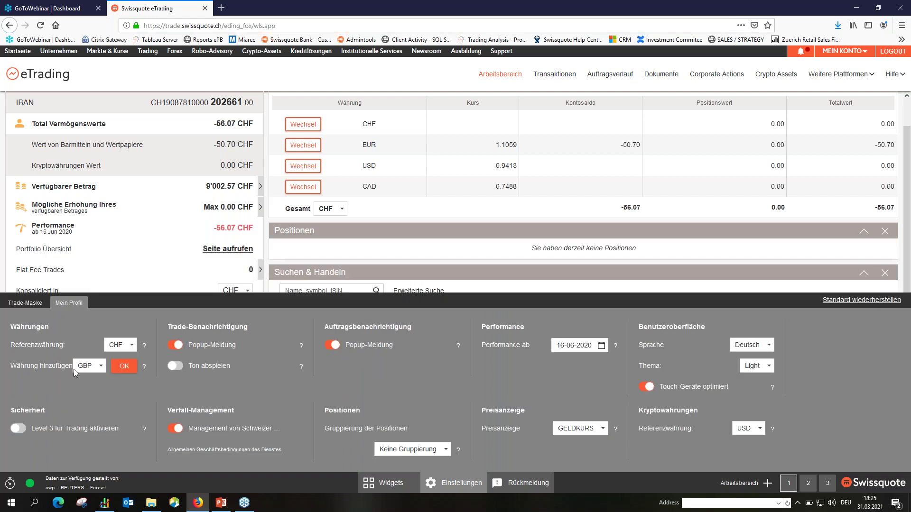
click(80, 373)
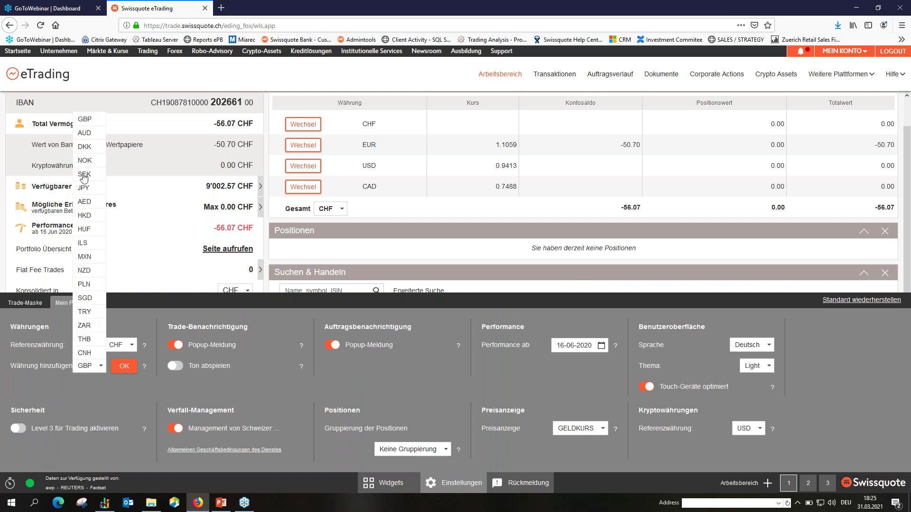
click(88, 366)
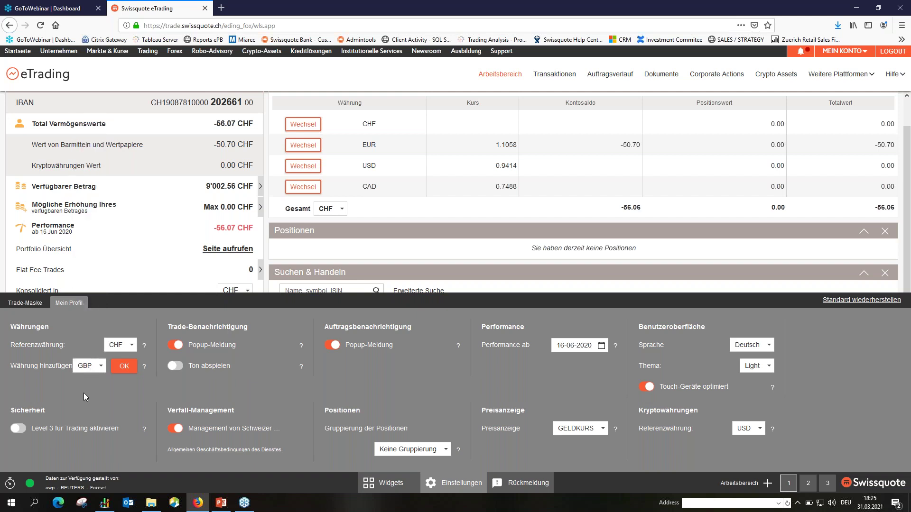
click(91, 365)
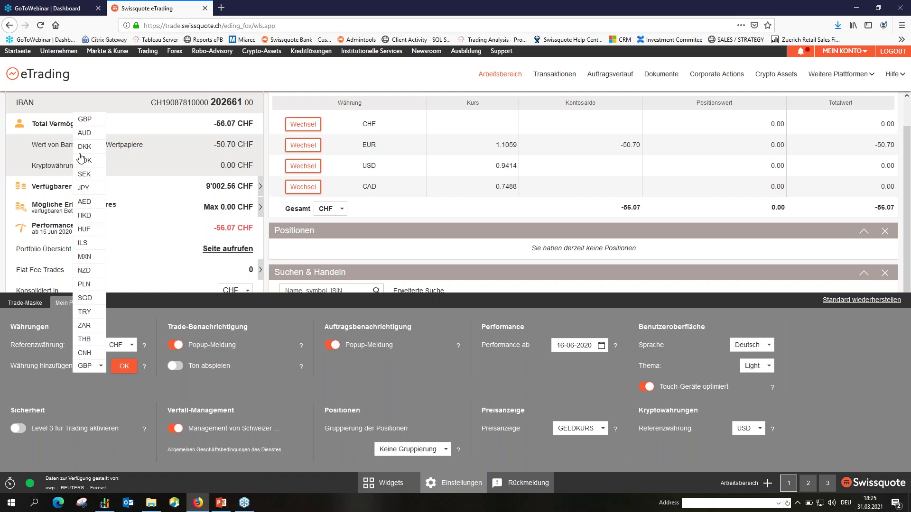
click(99, 368)
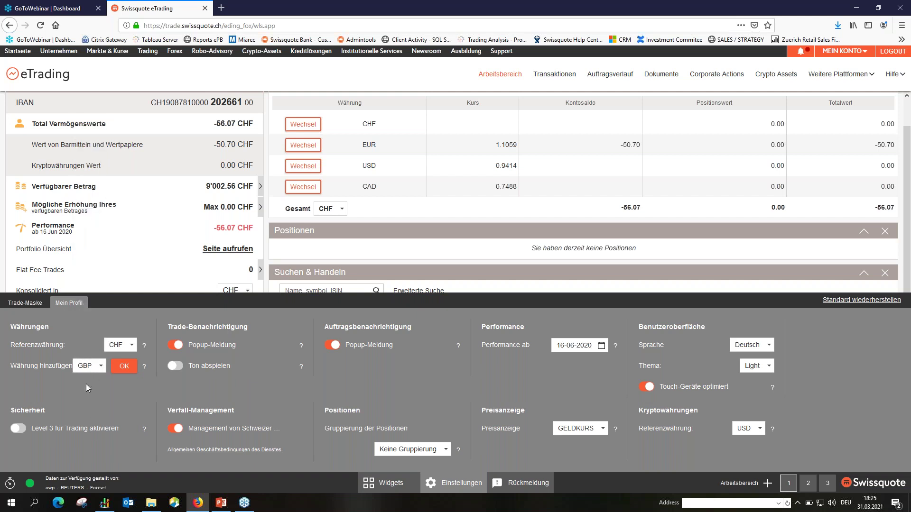
click(124, 348)
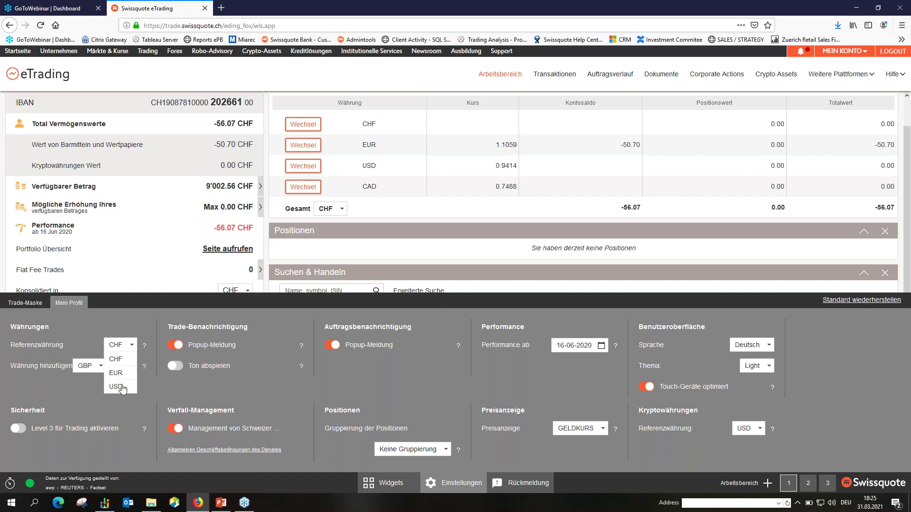
click(130, 347)
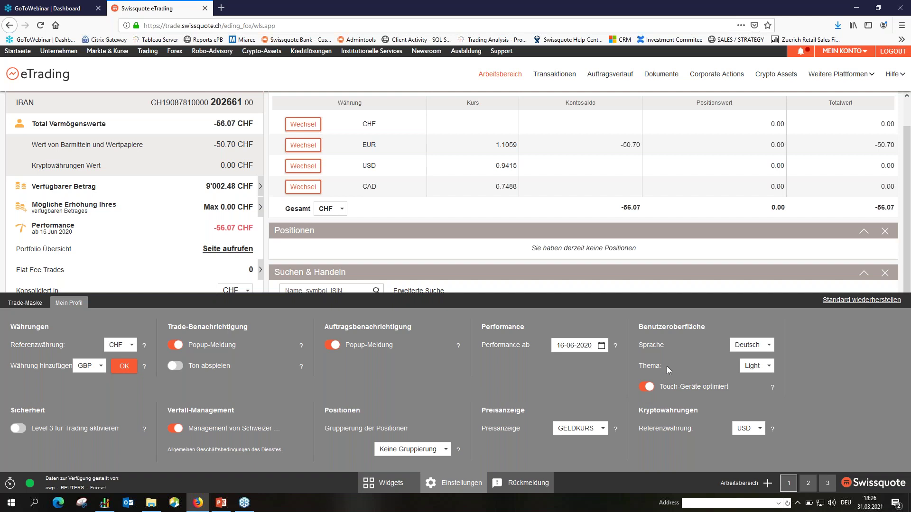
click(769, 349)
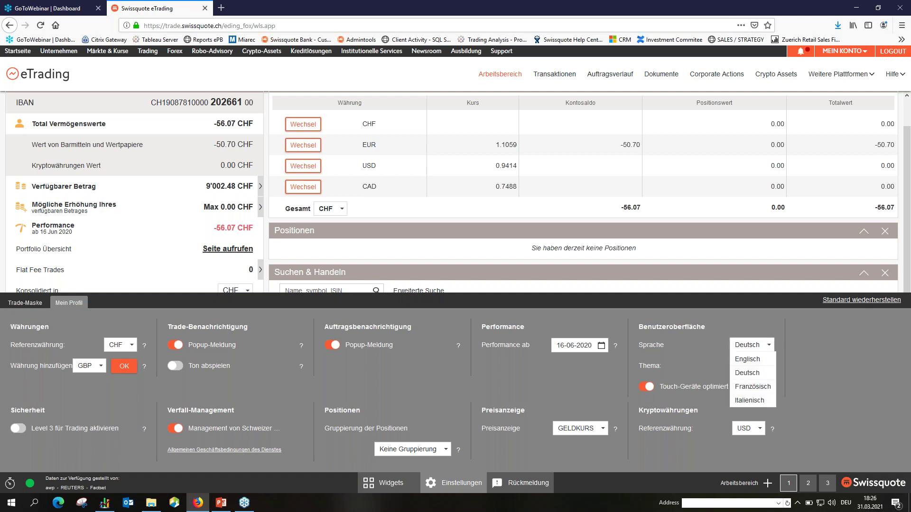
click(769, 350)
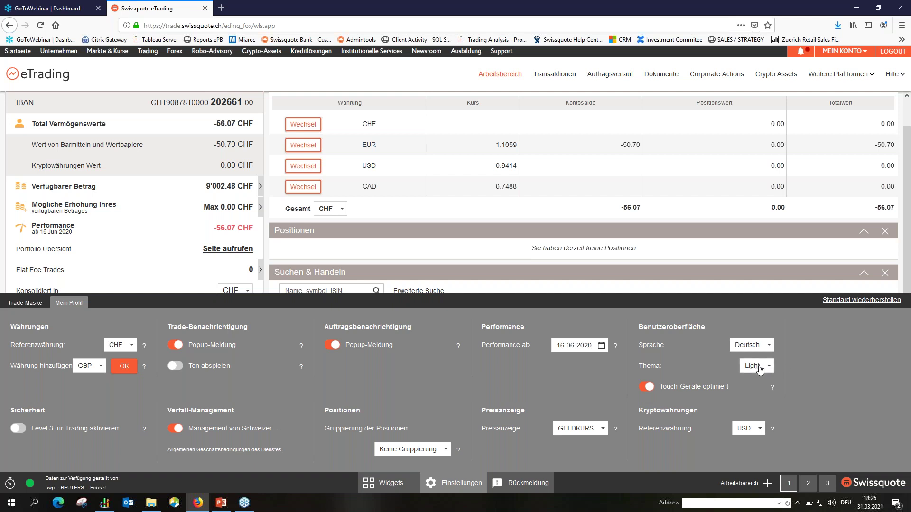
Try the Dark interface theme, switch back to Light and close the settings.
click(760, 370)
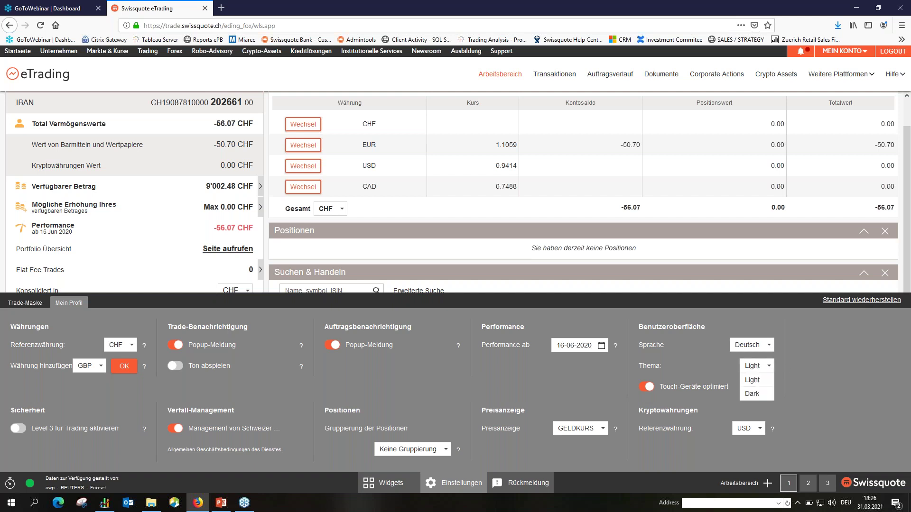
click(754, 395)
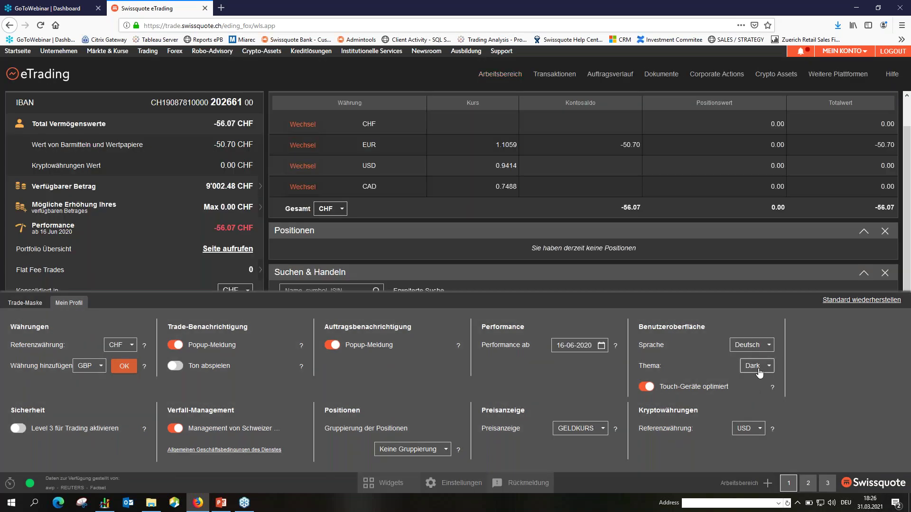
click(758, 372)
click(757, 381)
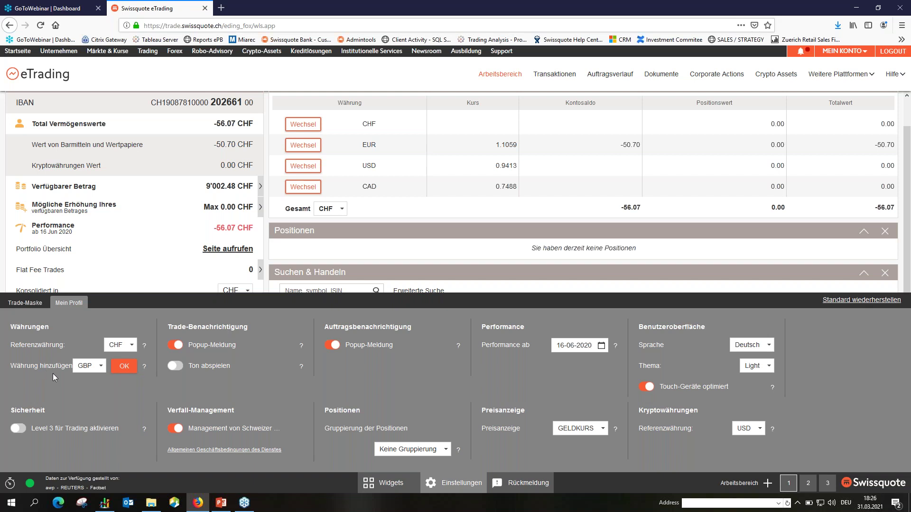
click(458, 484)
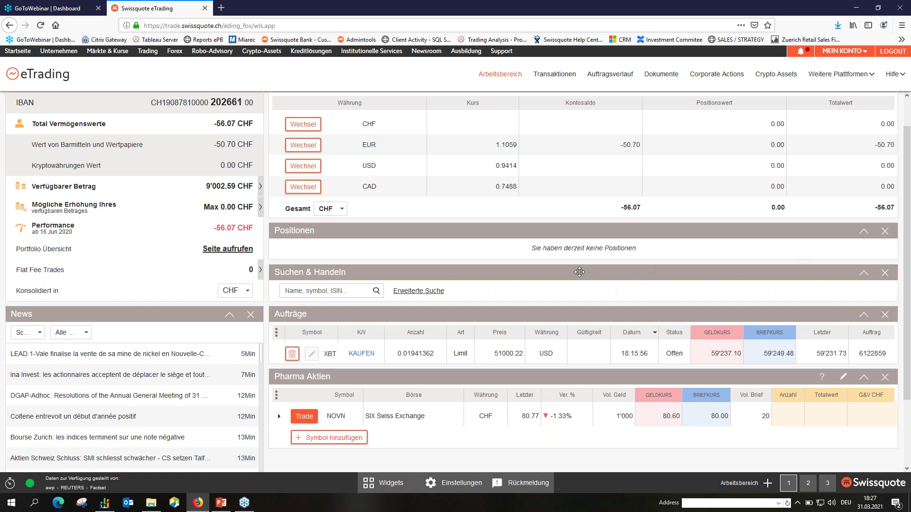
Move the Suchen & Handeln widget above Positionen and search it for Novartis.
drag(580, 272, 578, 237)
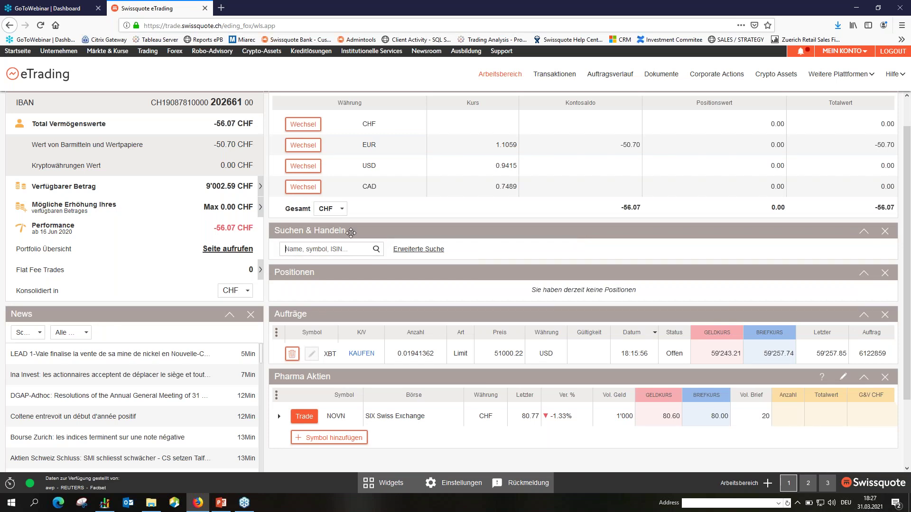
text(Novartis)
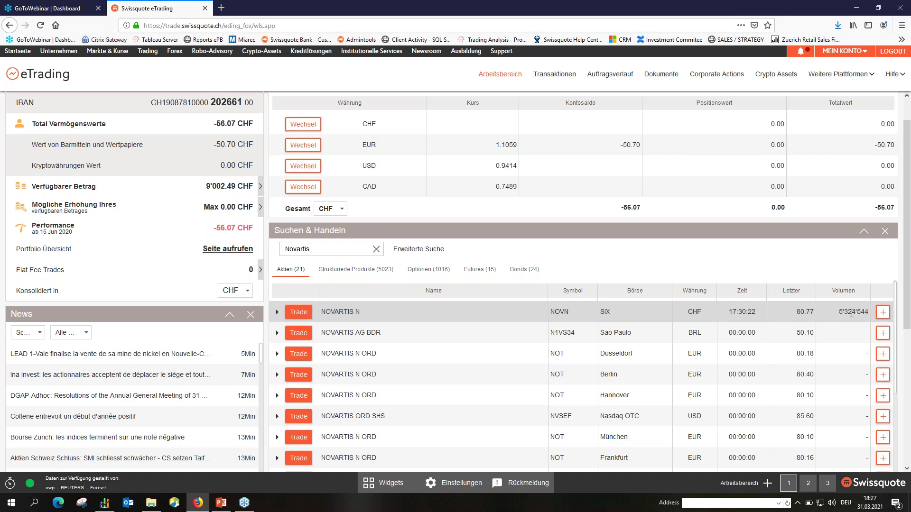
Expand the details of the NOVARTIS N share on SIX and view its chart for the M and W periods.
click(277, 312)
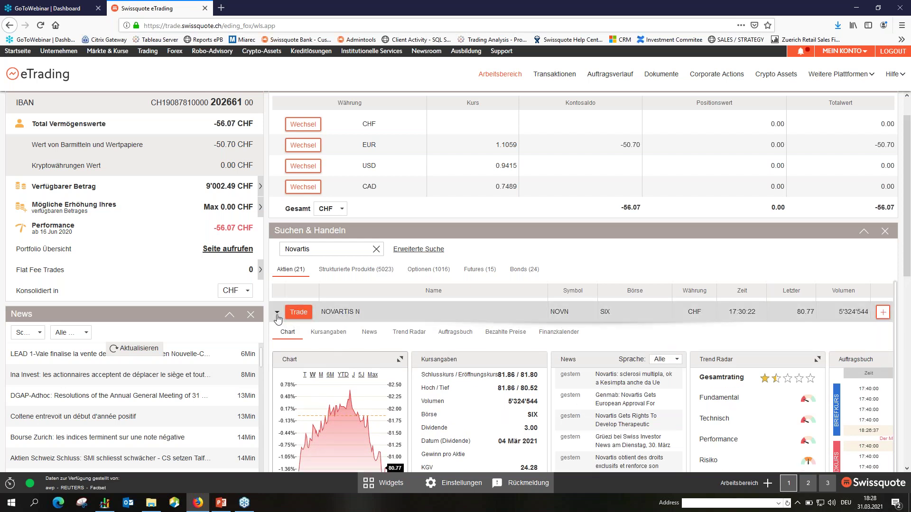
click(278, 315)
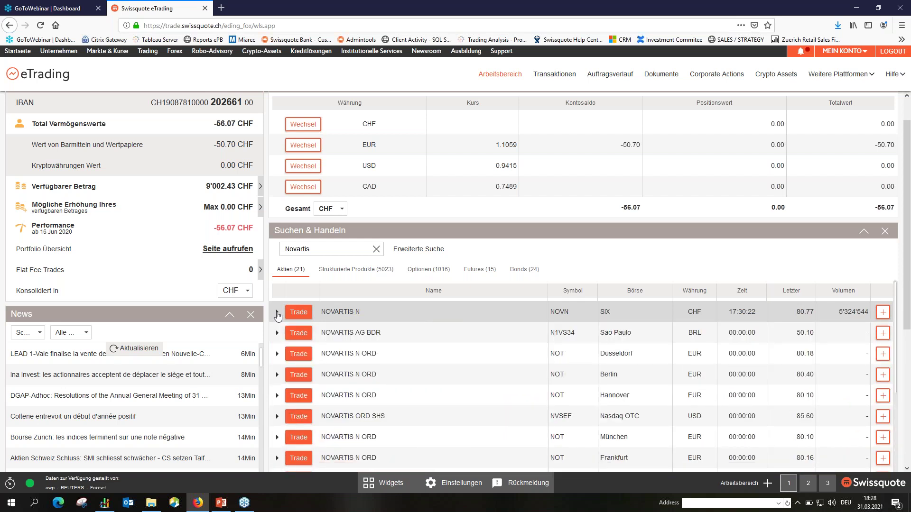
click(278, 313)
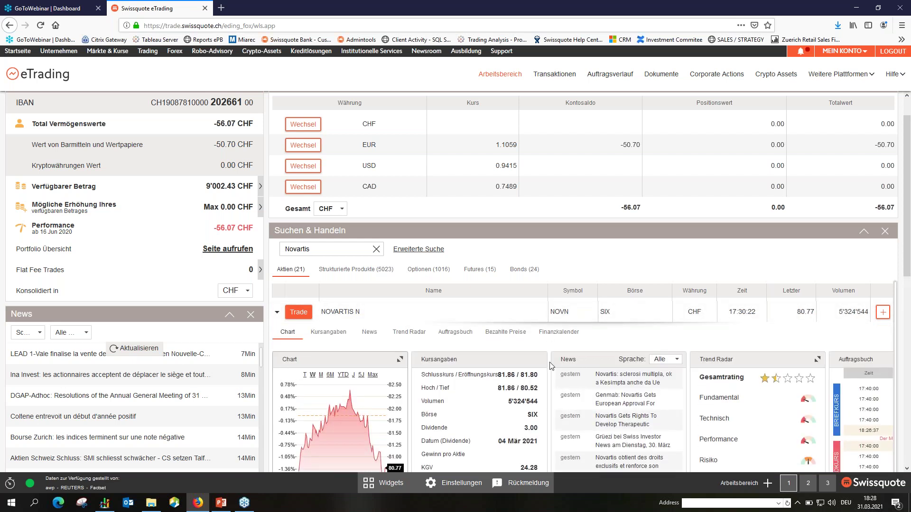
scroll(551, 365, down, 2)
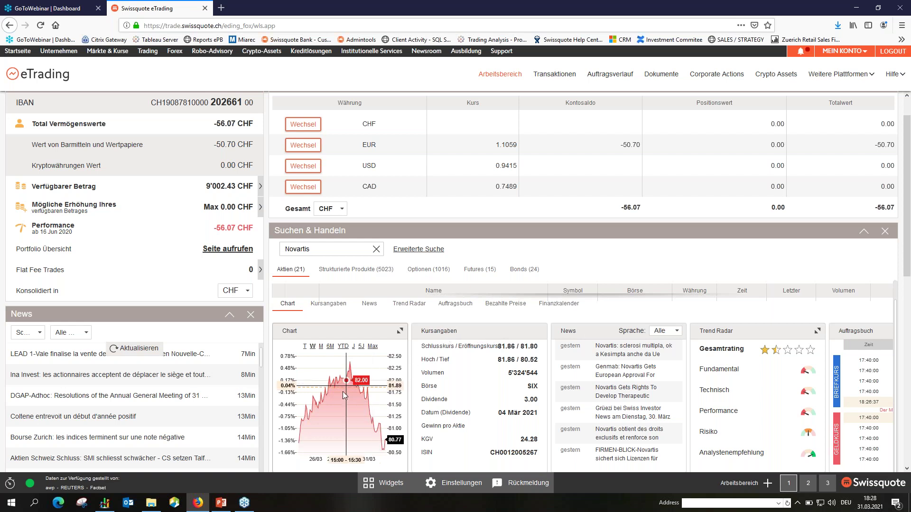
click(321, 346)
click(312, 347)
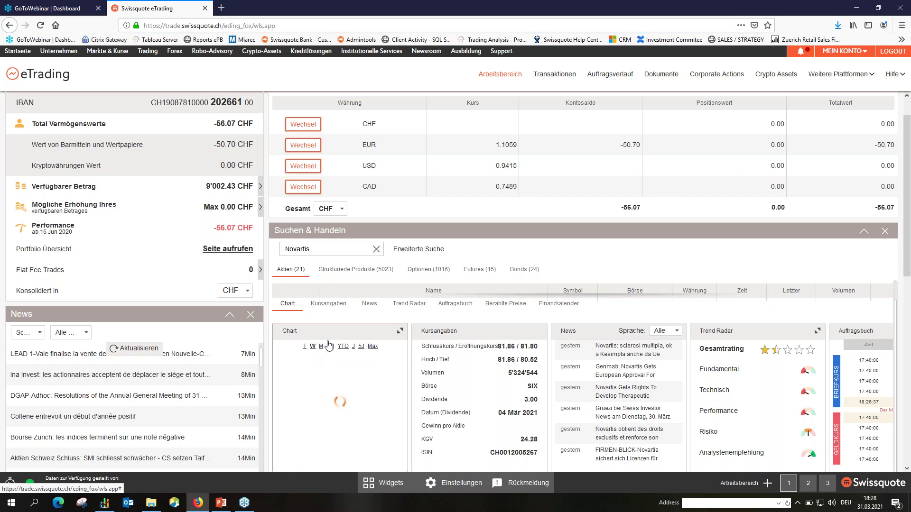
Open the Novartis chart in the enlarged Analysis Tool window and remove the MAV and VOL indicators.
click(400, 335)
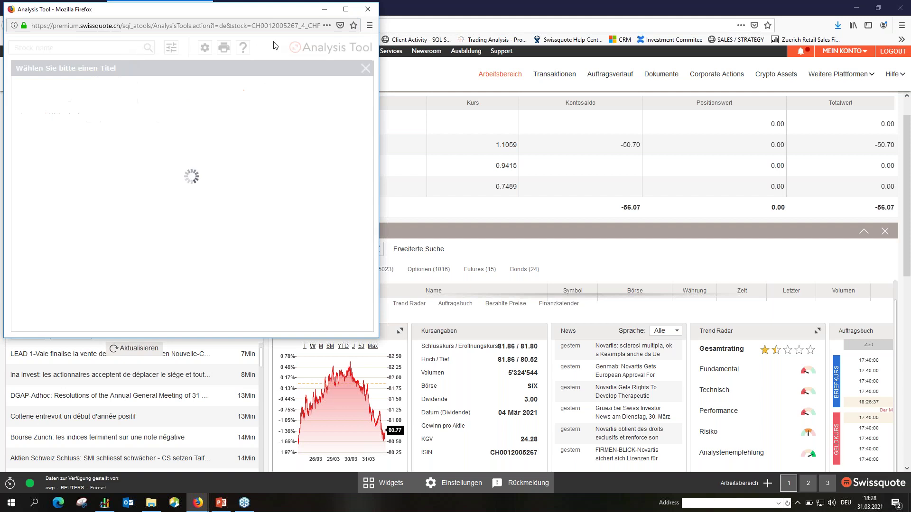
click(347, 9)
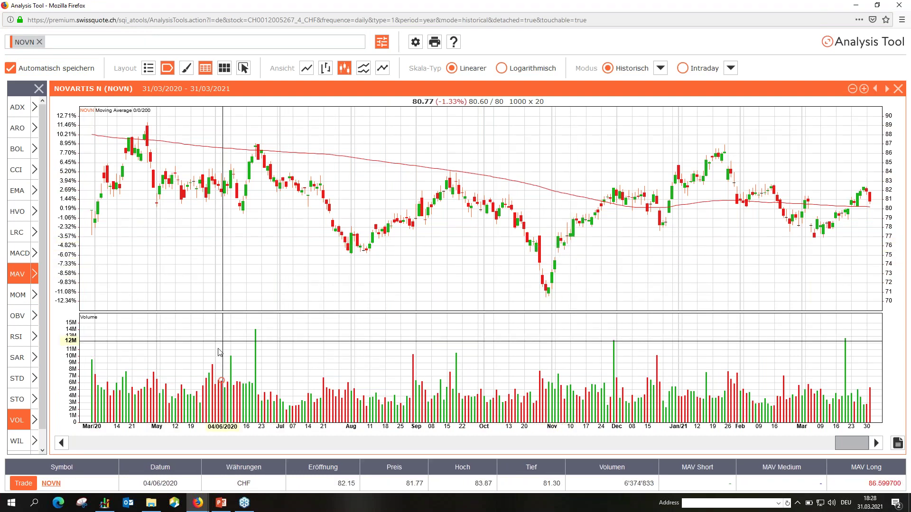
click(22, 275)
click(19, 421)
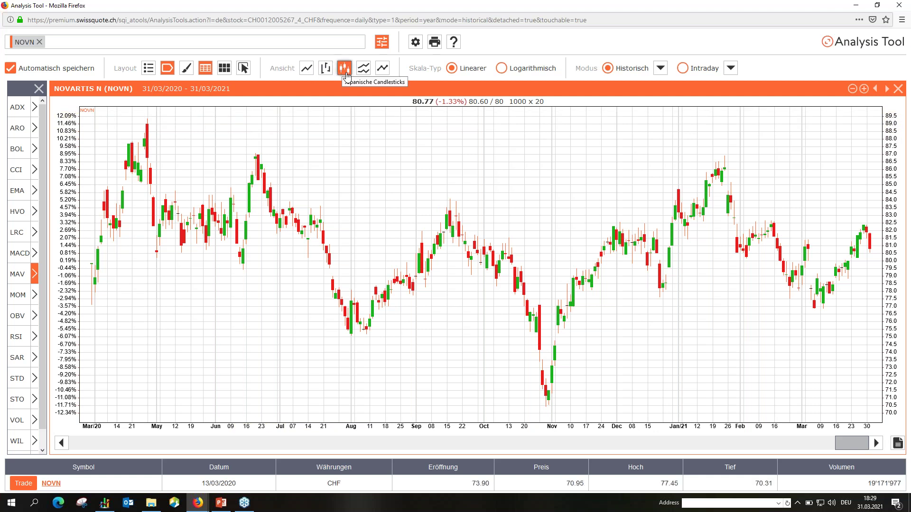
Try the line and bar displays for the chart and return to Japanische Candlesticks.
click(309, 71)
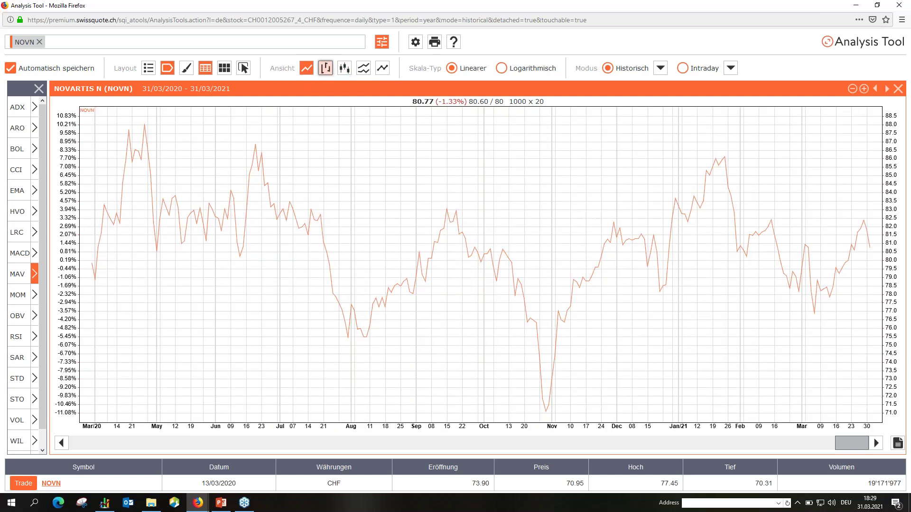
click(328, 71)
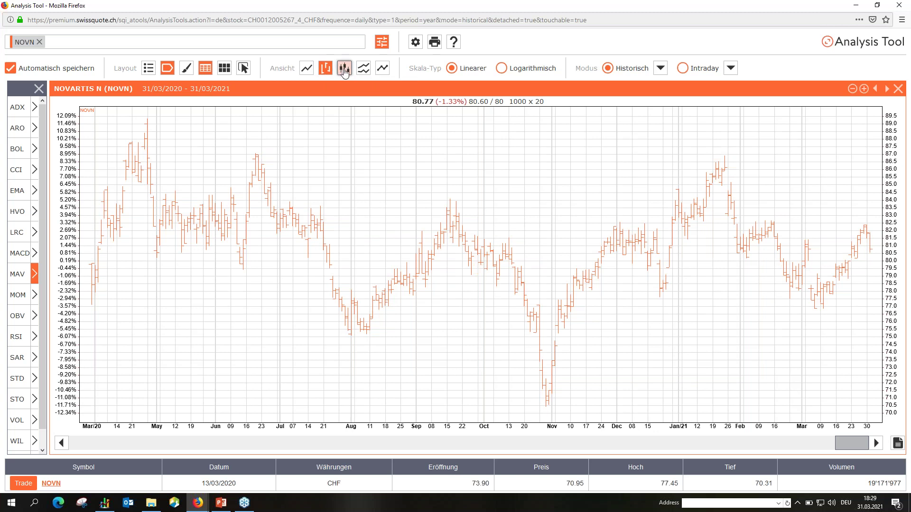
click(344, 71)
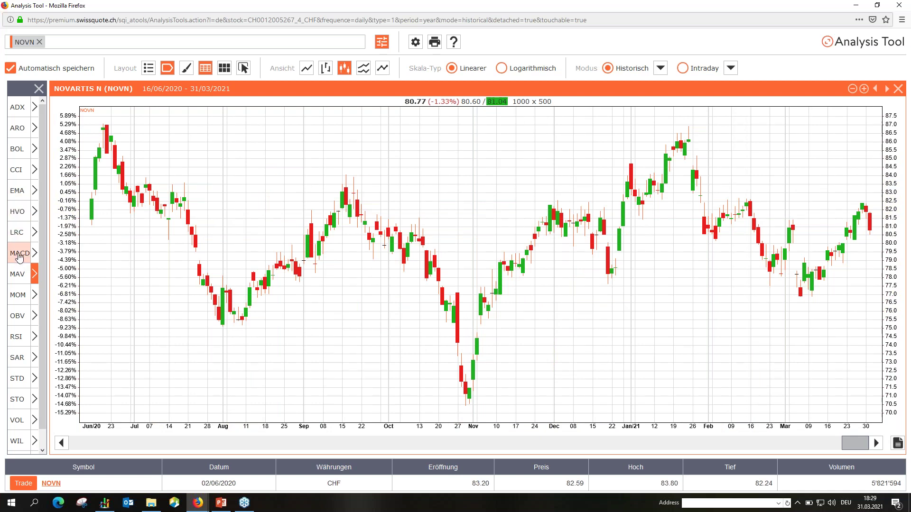
Show and hide the VOL indicator, and add the MACD indicator to the chart.
click(22, 421)
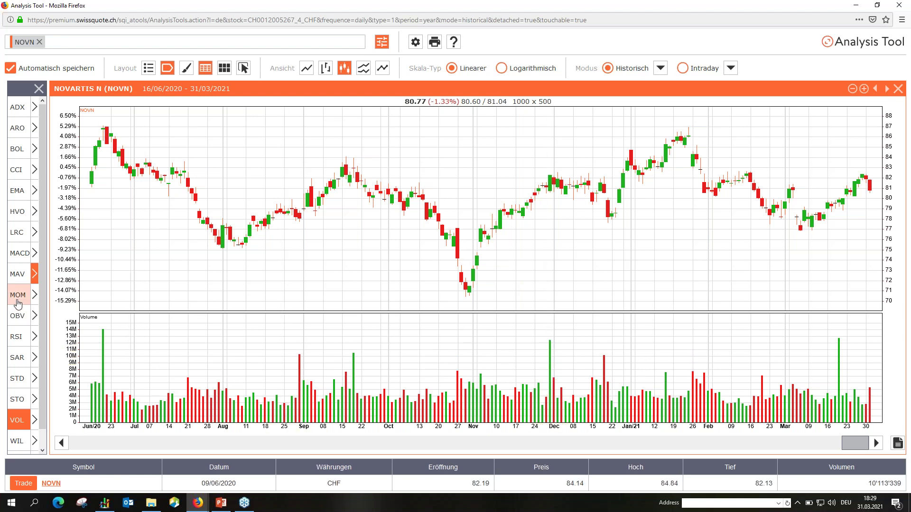
click(17, 418)
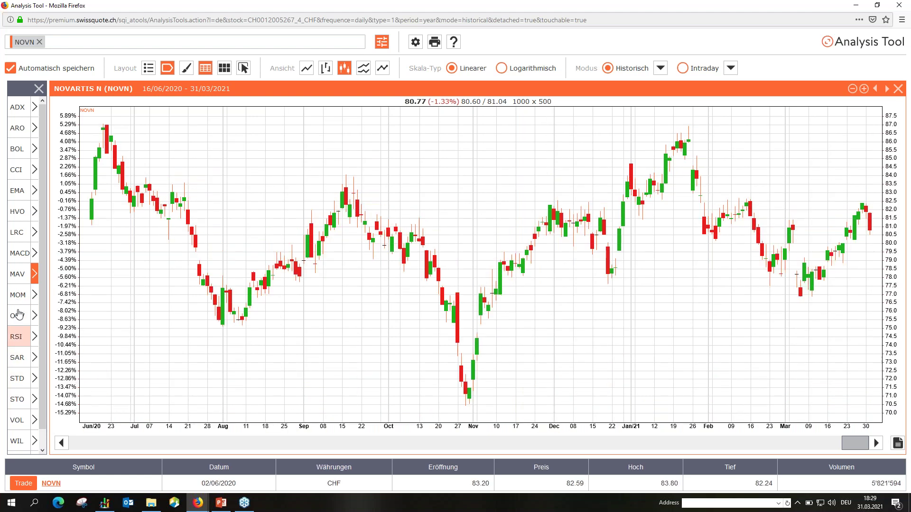
click(18, 255)
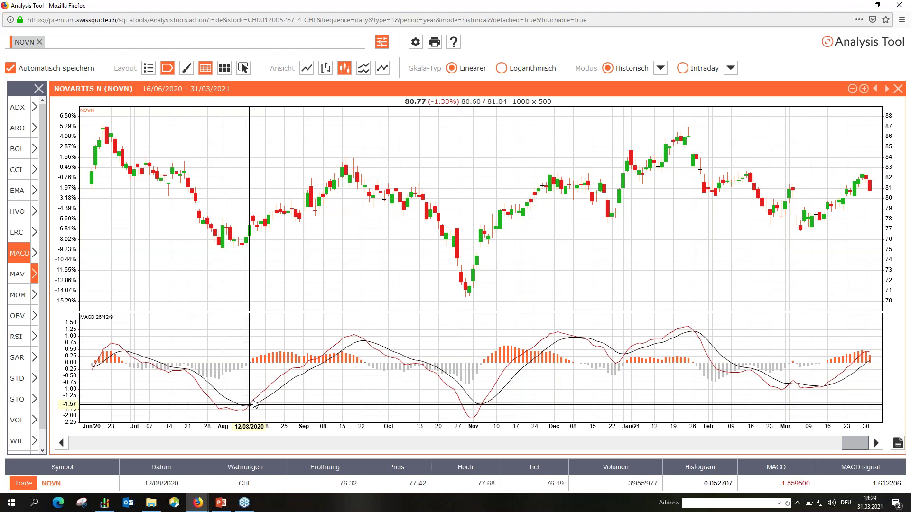
Try the Intraday mode at 15 Minuten over 3 Tage with candlesticks and return to Historisch mode.
click(661, 68)
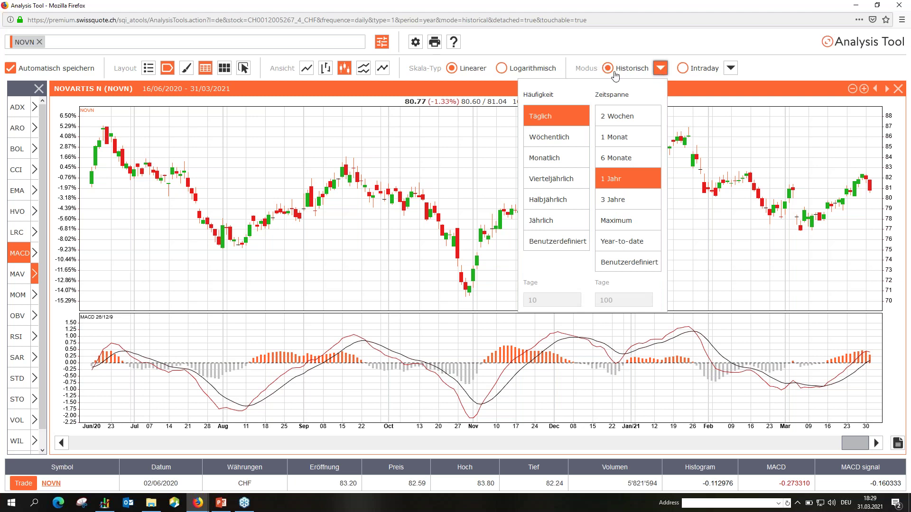
click(664, 69)
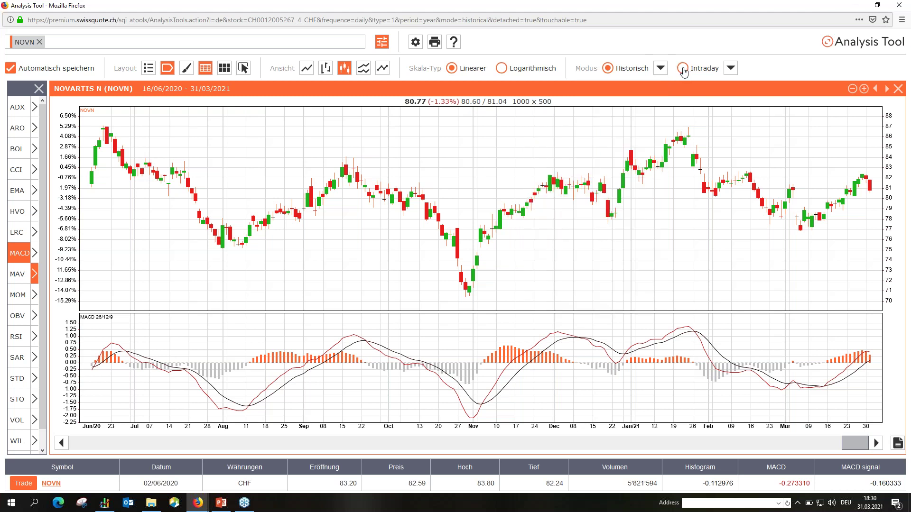
click(683, 69)
click(731, 68)
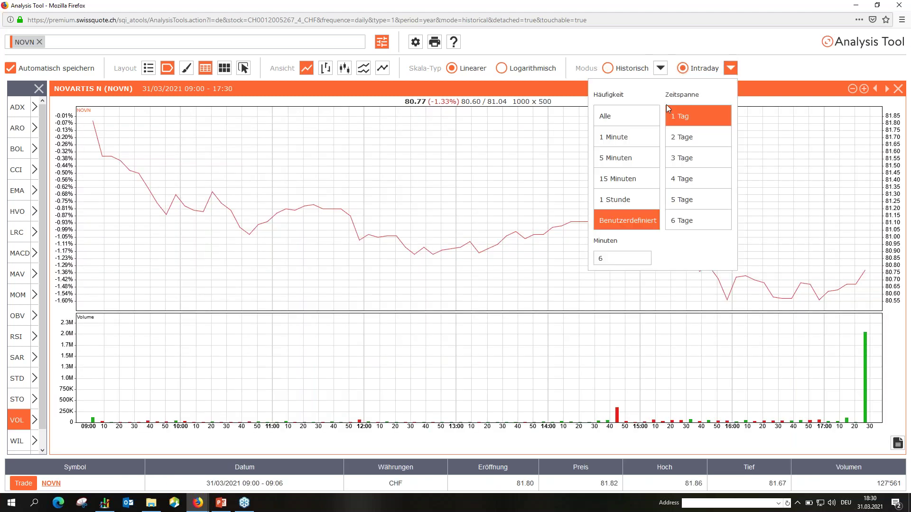
click(623, 181)
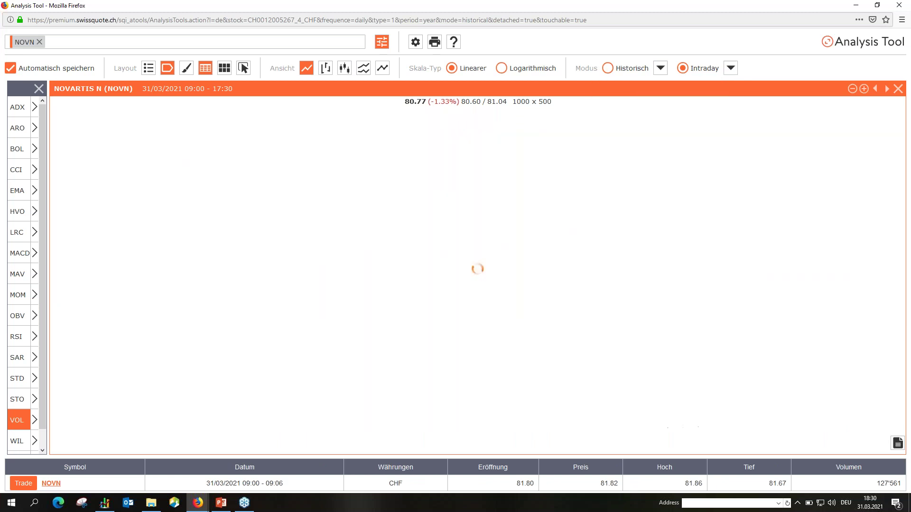
click(731, 68)
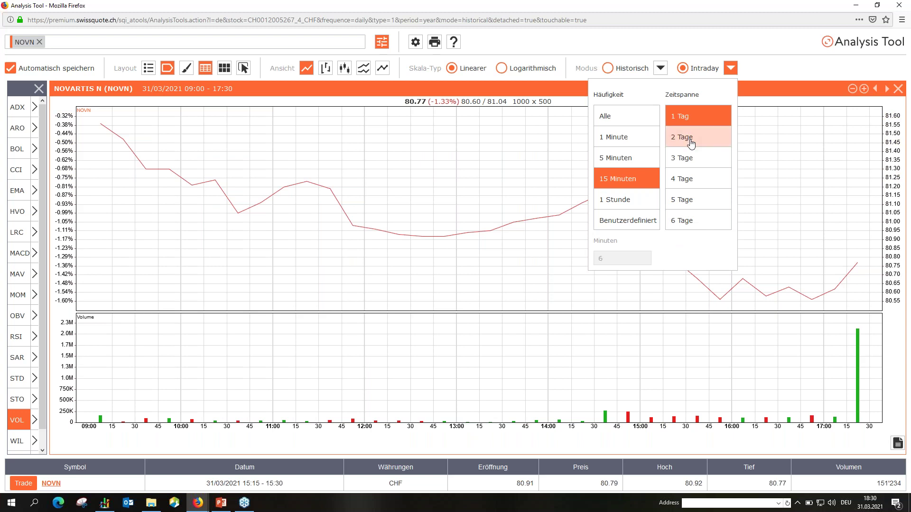
click(687, 159)
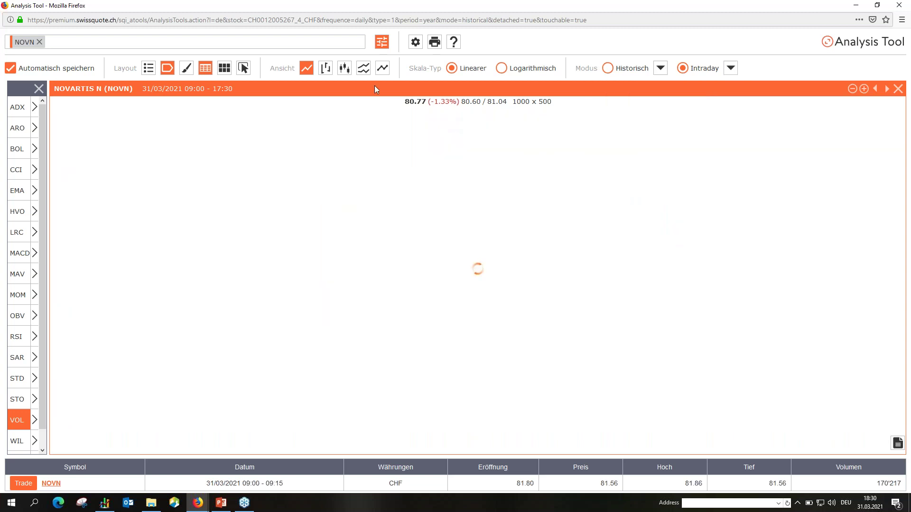
click(345, 69)
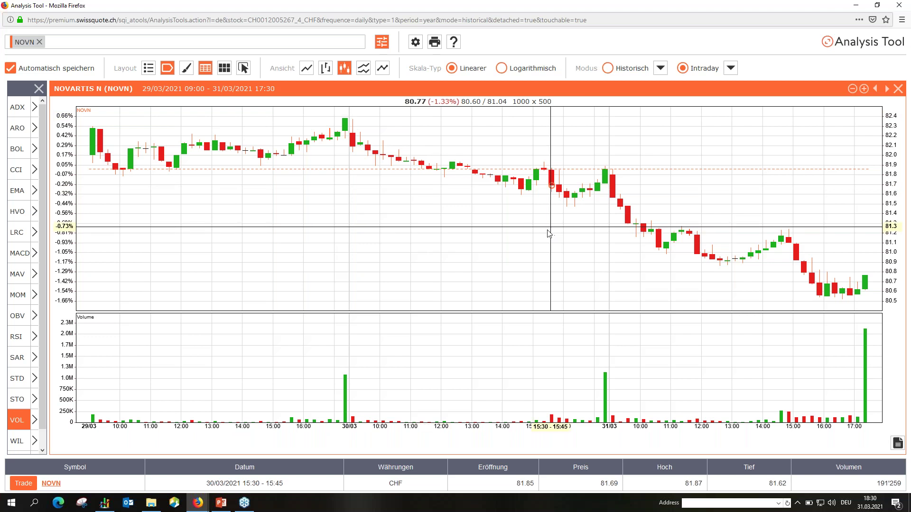
click(609, 69)
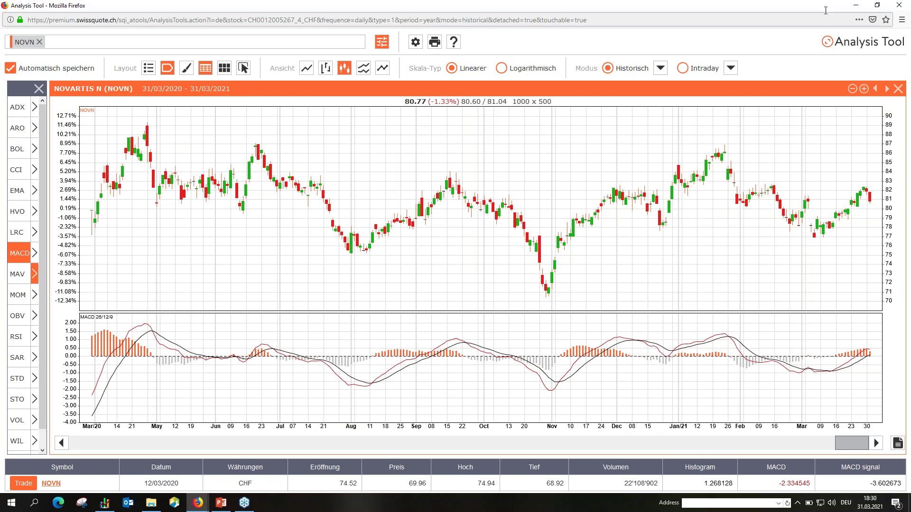
Minimize the Analysis Tool window and search Suchen & Handeln again for novartis.
click(855, 4)
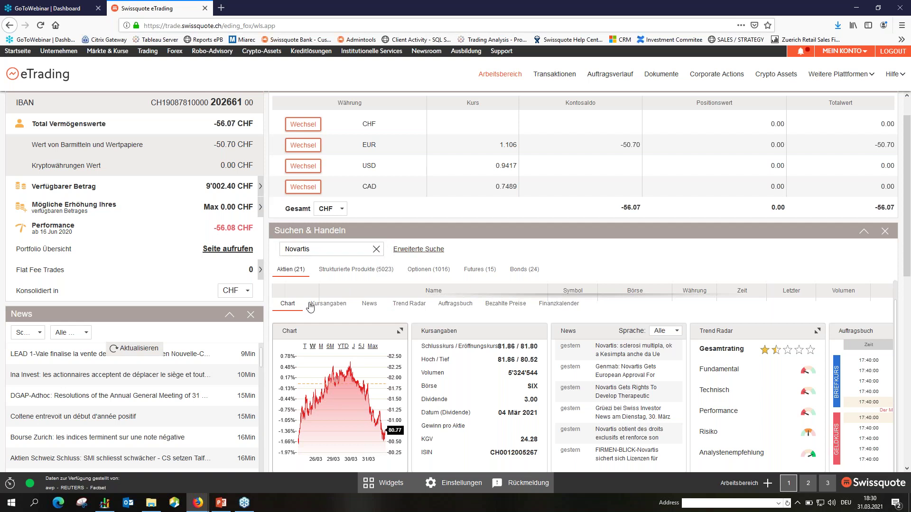
click(376, 249)
text(novartis)
key(Return)
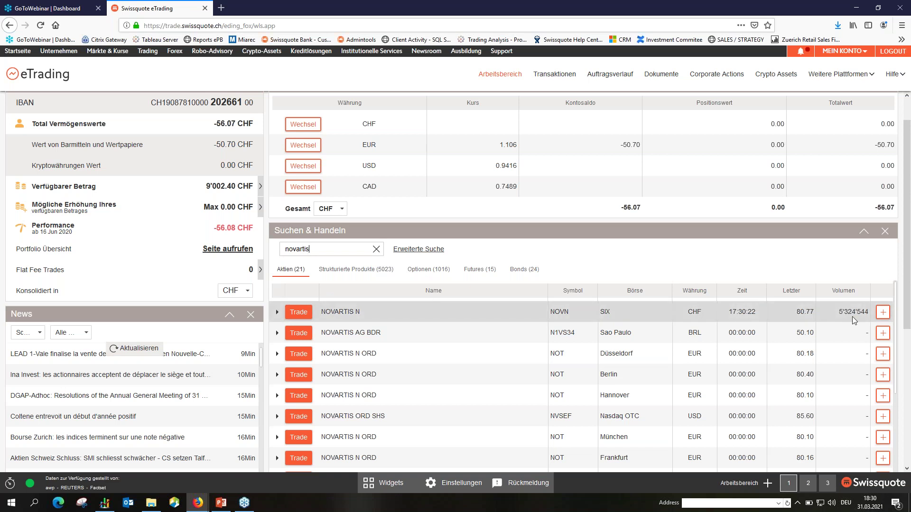
Prepare a buy order for 2 NOVARTIS N shares on SIX as a Limit order at 75 CHF.
click(300, 312)
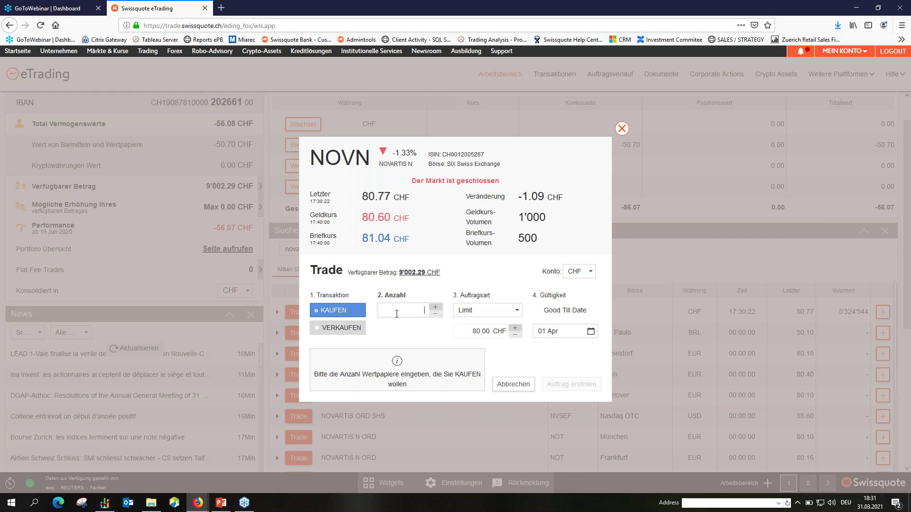
text(2)
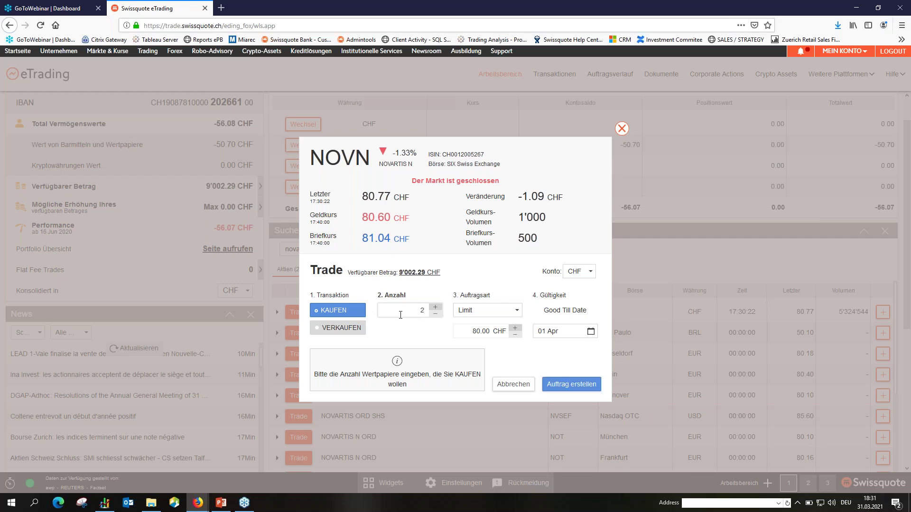
key(Tab)
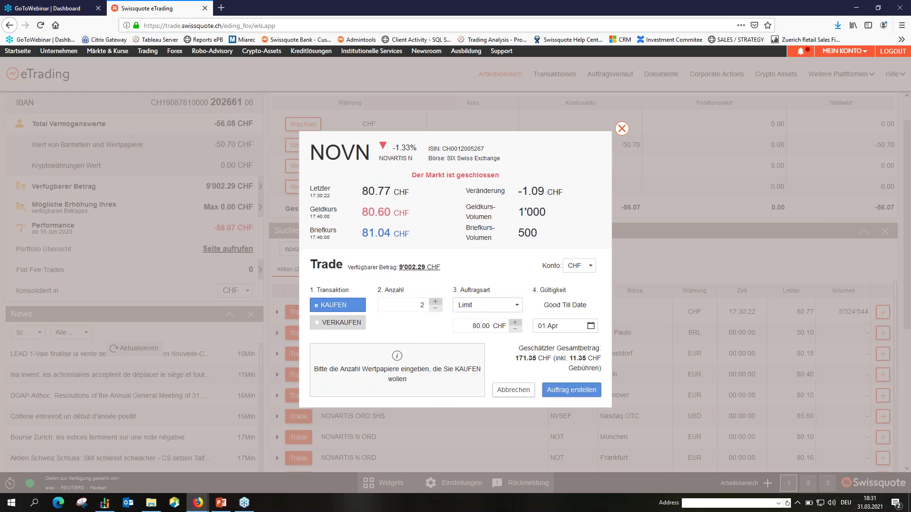
click(477, 307)
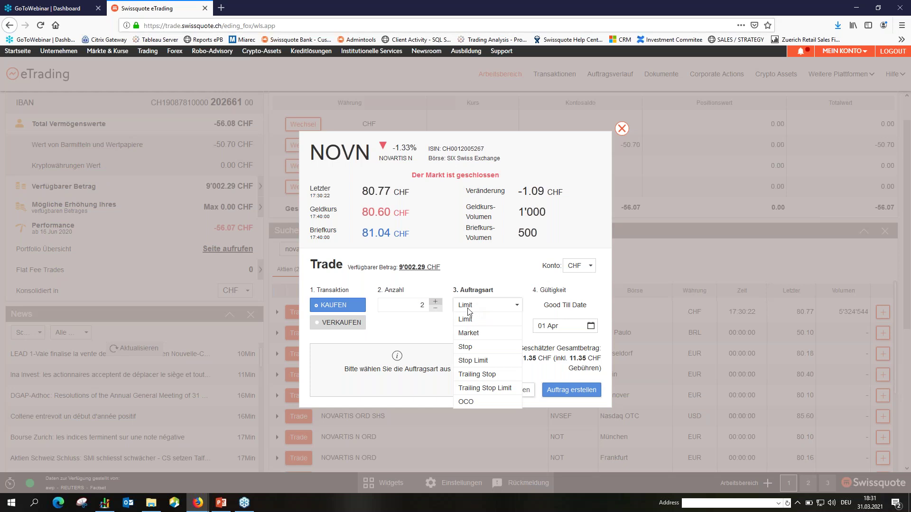
click(468, 318)
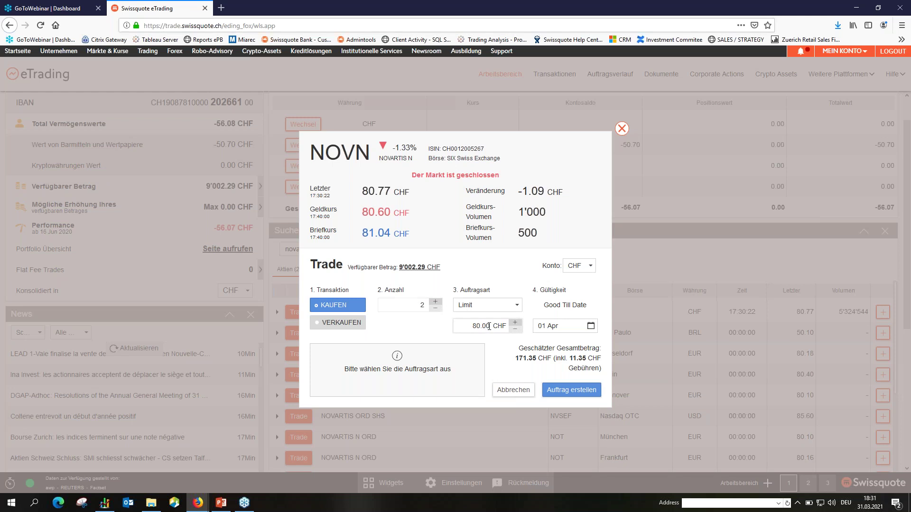
drag(489, 327, 473, 325)
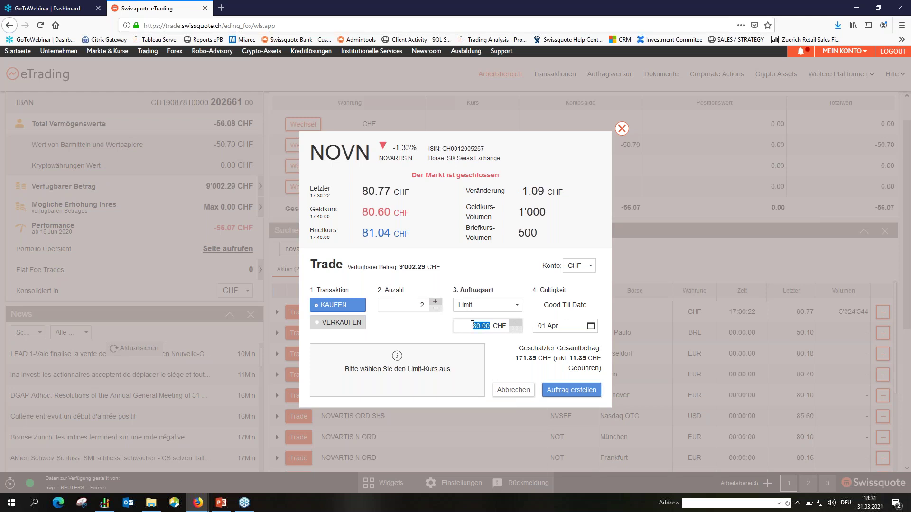
text(75)
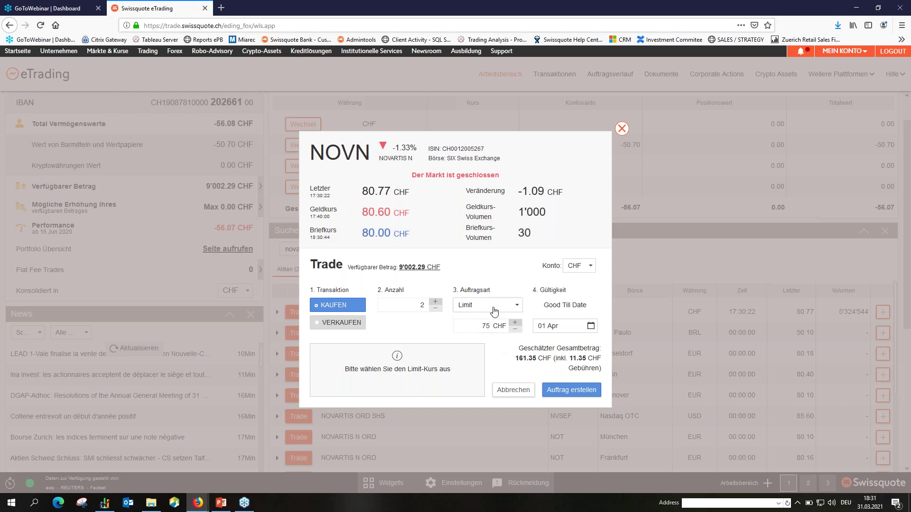
Switch the order to Verkaufen, set the order type to Stop and review the available order types.
click(494, 311)
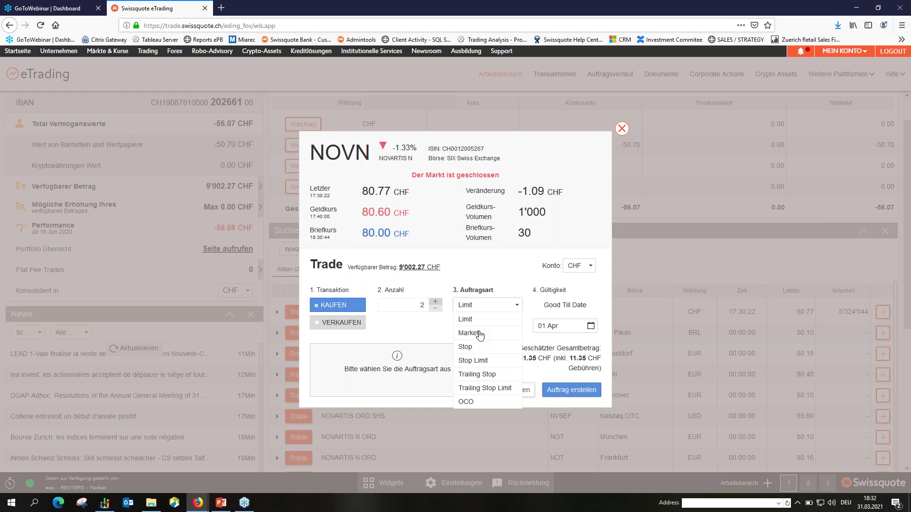
click(410, 331)
click(341, 322)
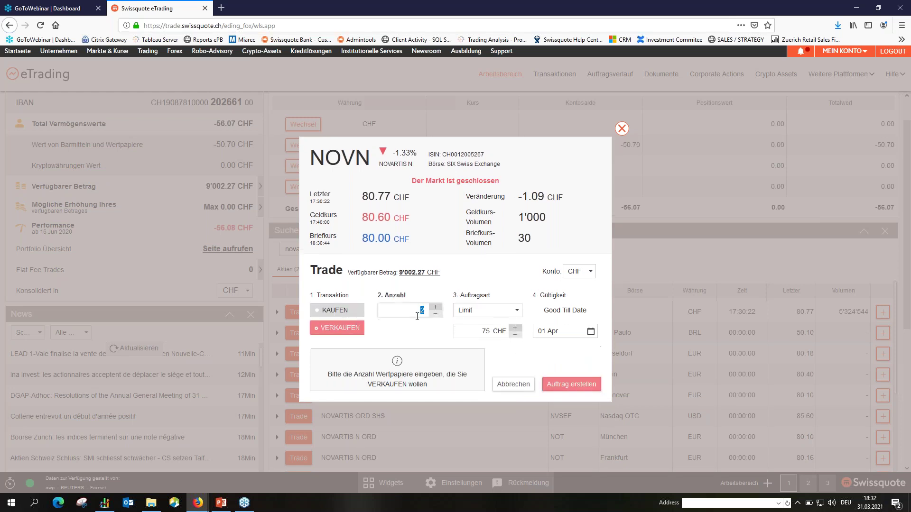
click(494, 305)
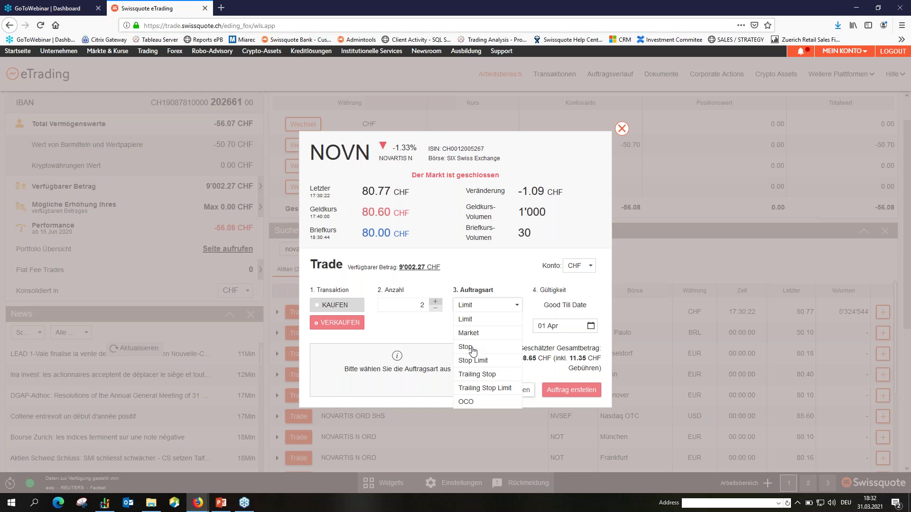
click(472, 349)
drag(488, 327, 470, 326)
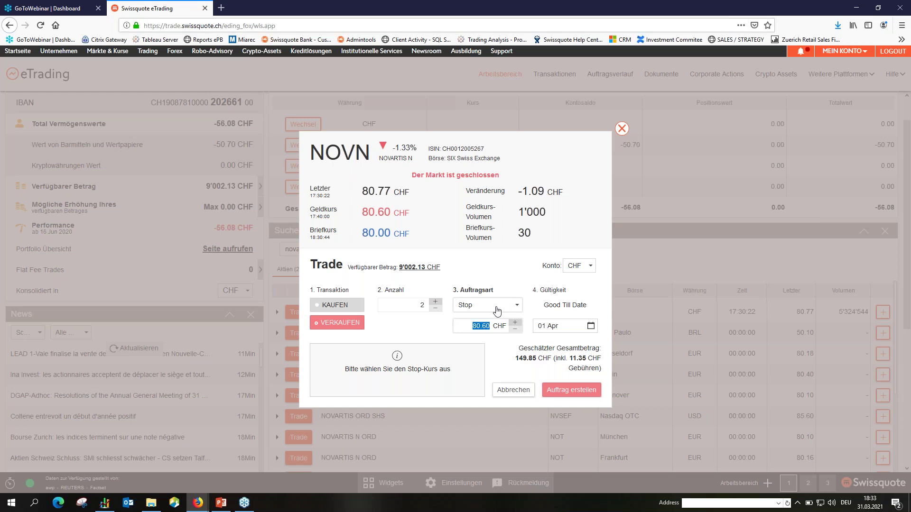
click(496, 310)
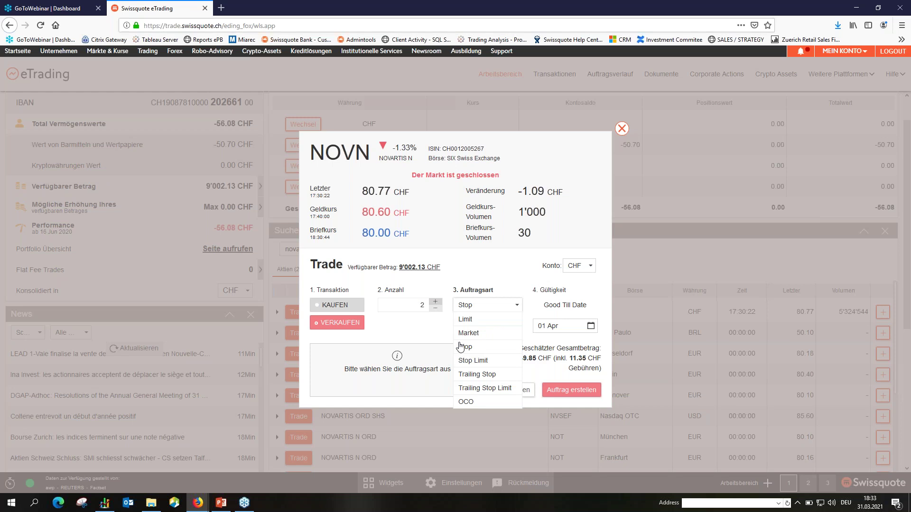
click(443, 337)
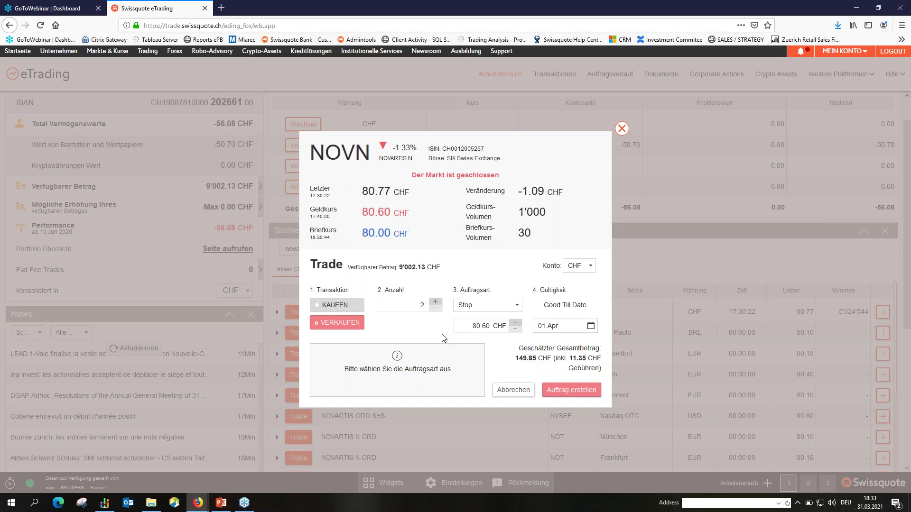
Change the sell order to Stop Limit with a trigger price of 75 CHF and activate the Bis field.
click(470, 311)
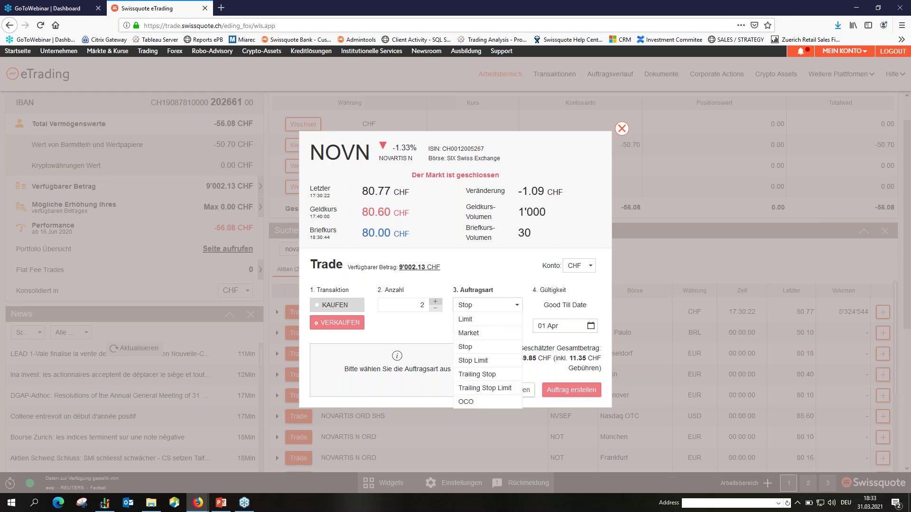
click(473, 361)
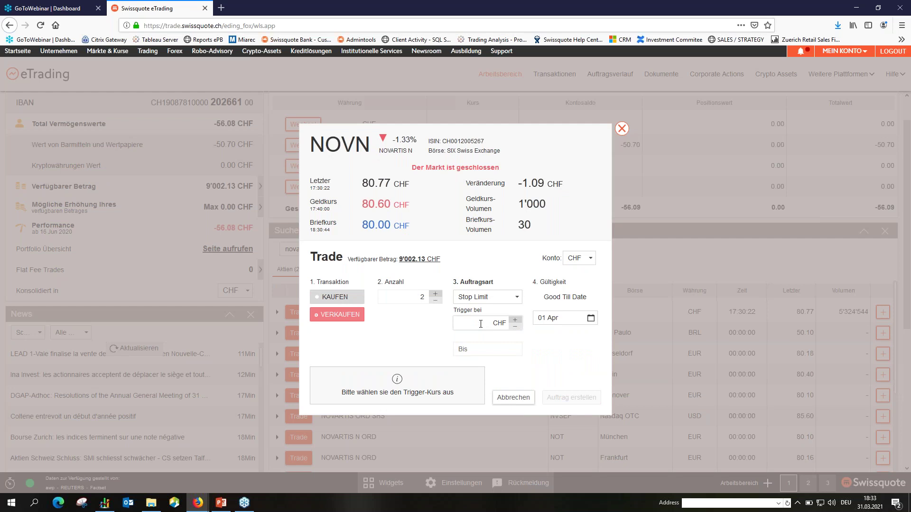
click(481, 324)
text(75)
click(470, 350)
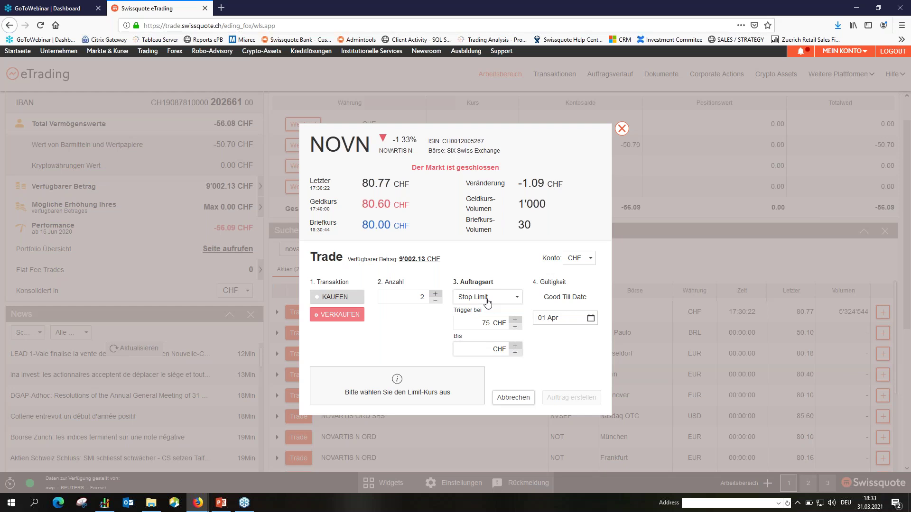
Switch the NOVARTIS N order back to Kaufen with the order type Limit at 75 CHF.
click(487, 324)
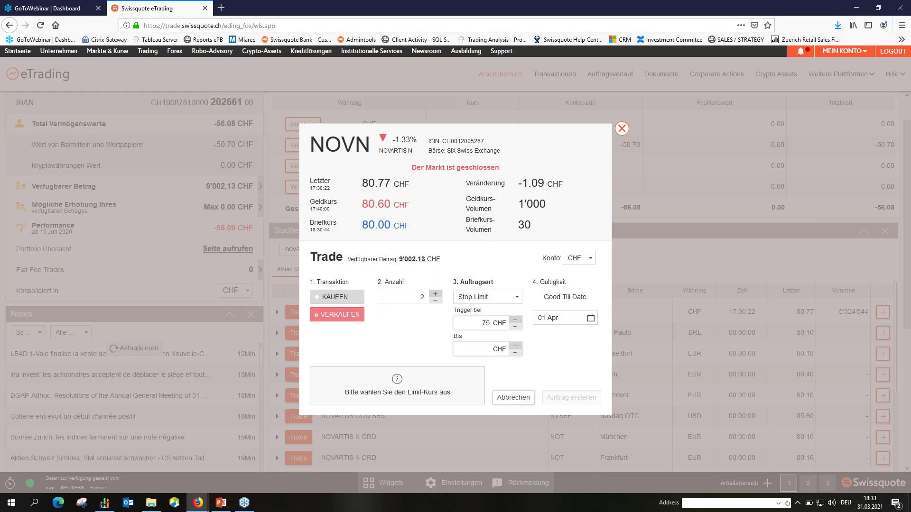
click(487, 299)
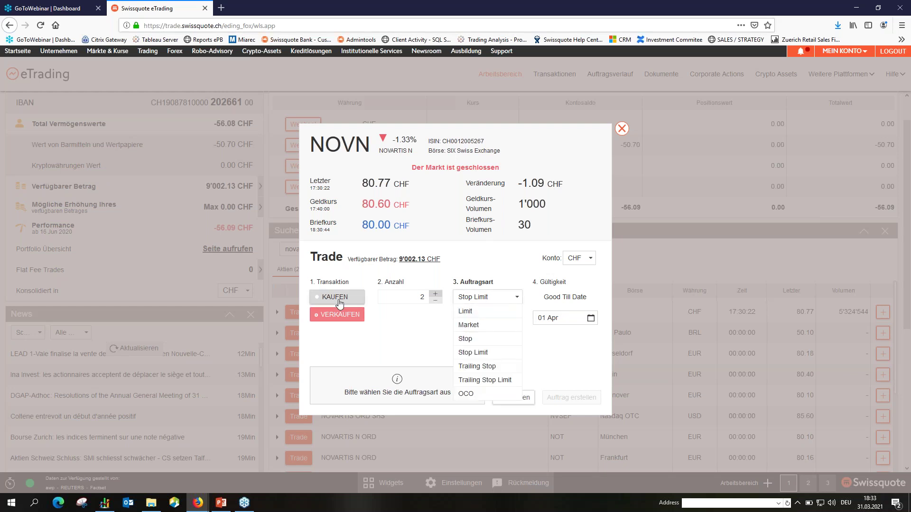
click(338, 299)
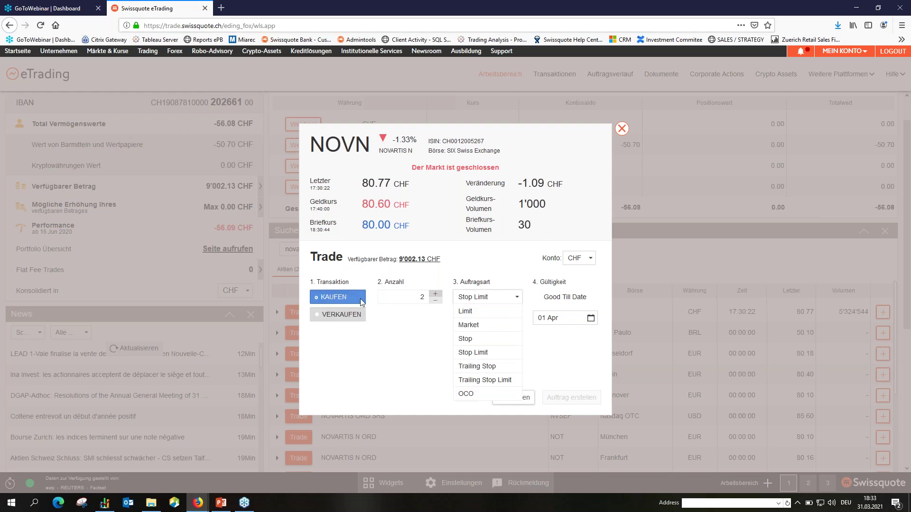
click(493, 296)
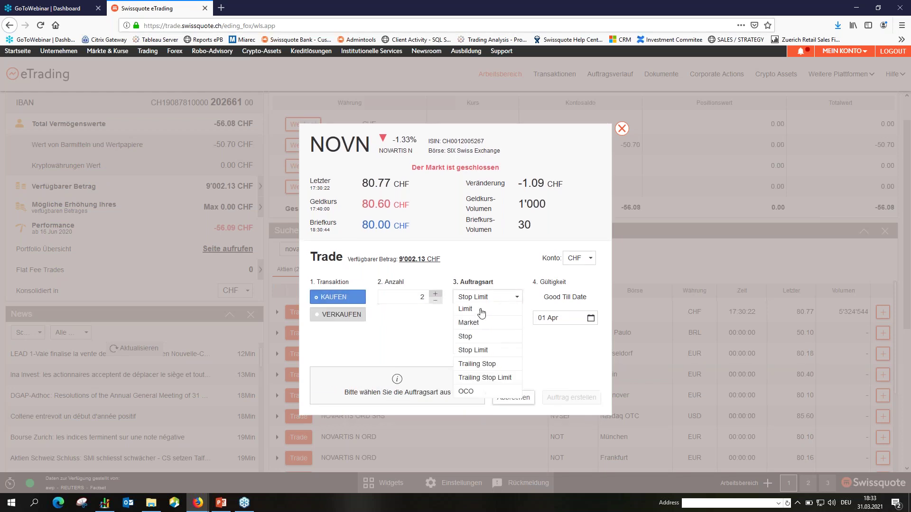
click(474, 312)
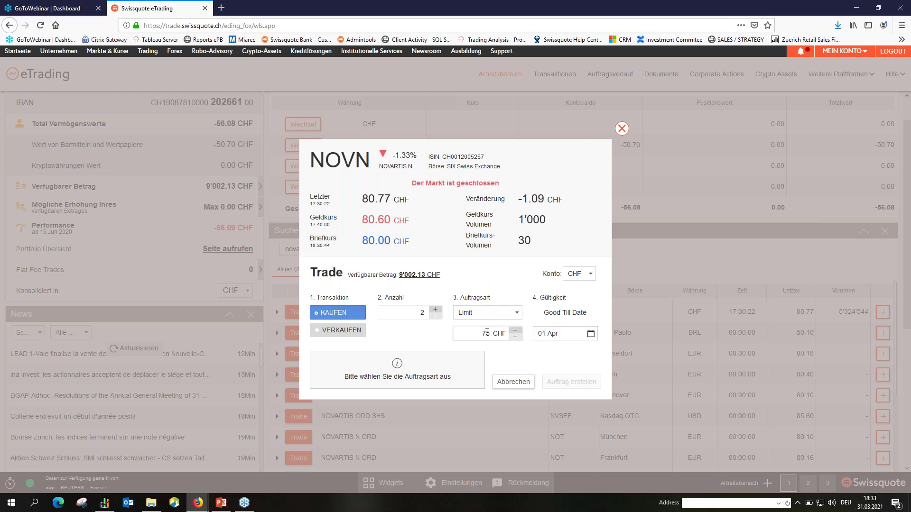
click(499, 357)
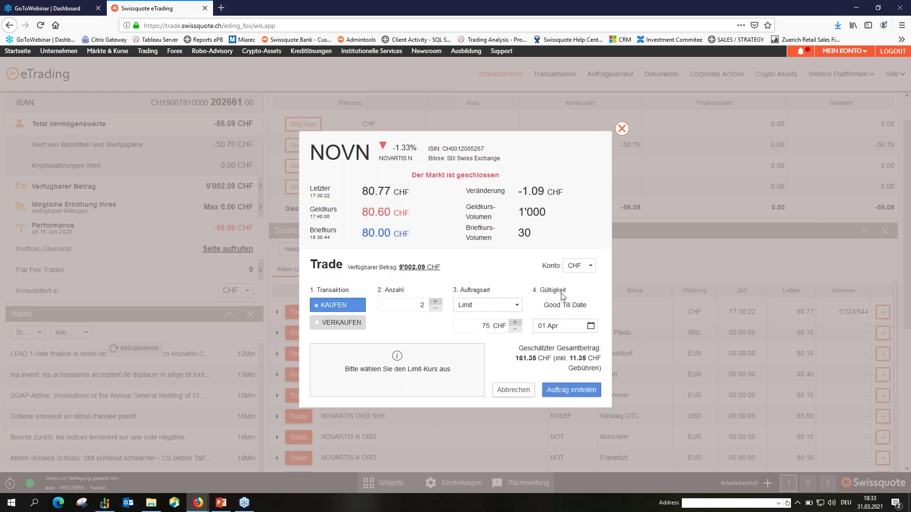
Set the order's validity to 1 April 2021, create and place the order, and close the order confirmation.
click(570, 330)
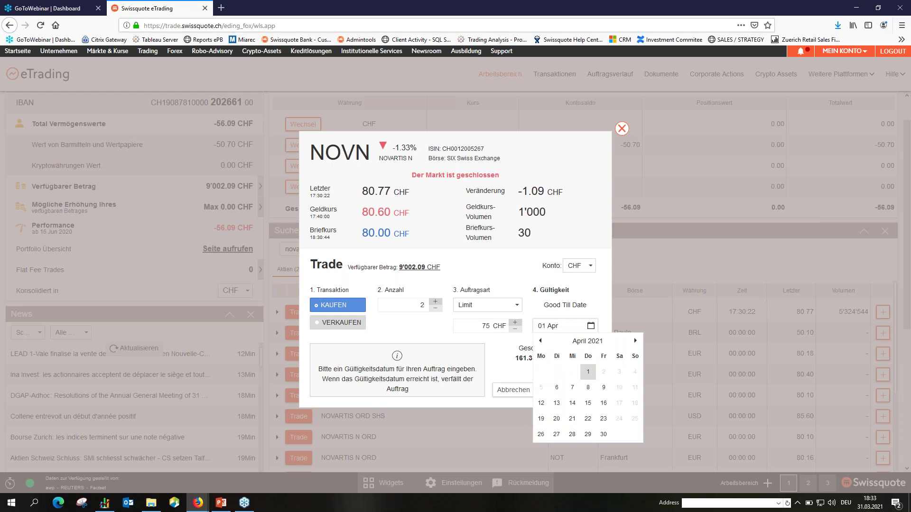
click(589, 373)
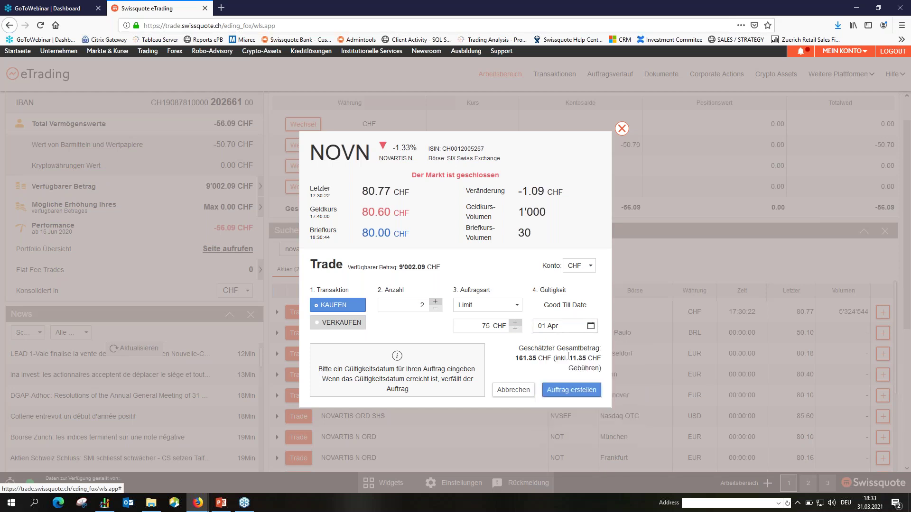
click(567, 396)
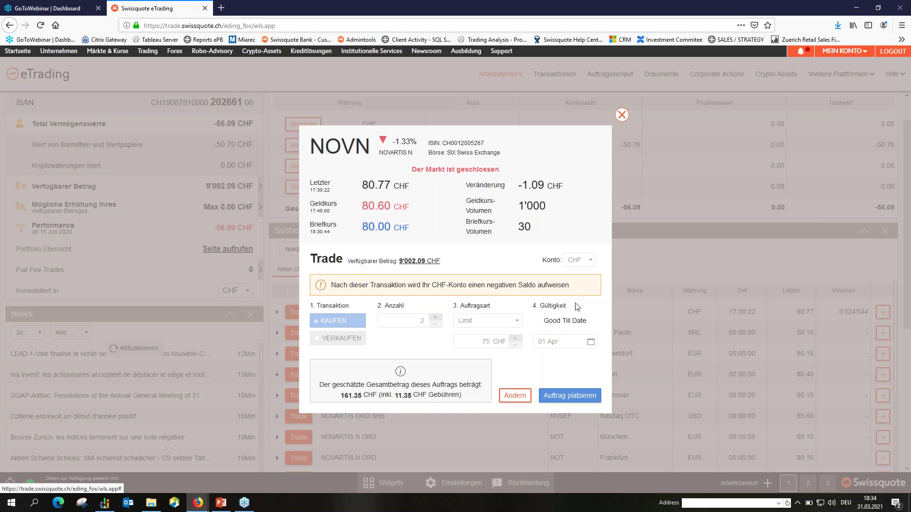
click(561, 396)
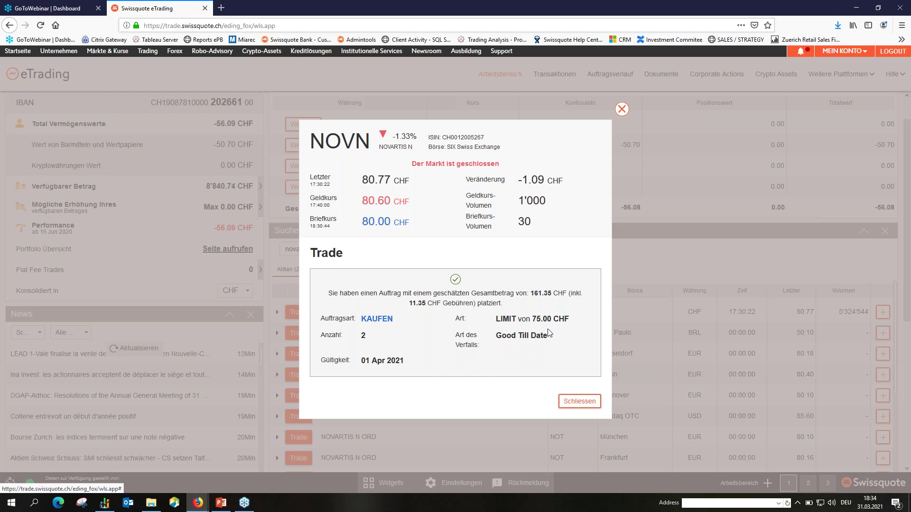
click(579, 402)
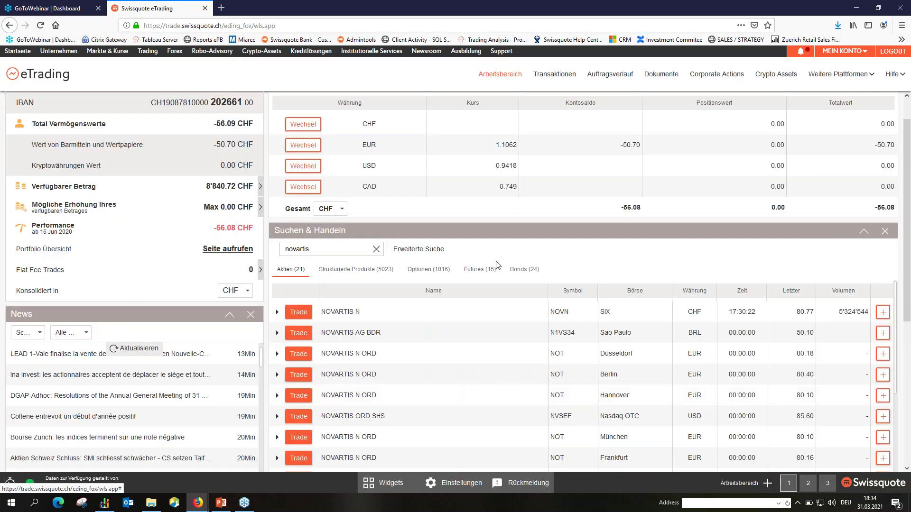
Clear the Suchen & Handeln search, open the NOVN order under Aufträge for editing and close it without changes.
click(377, 251)
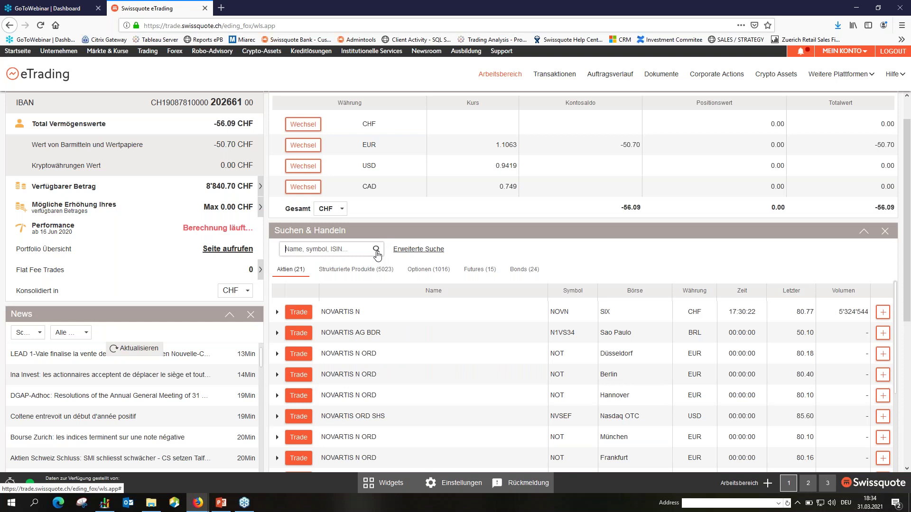
scroll(403, 270, down, 3)
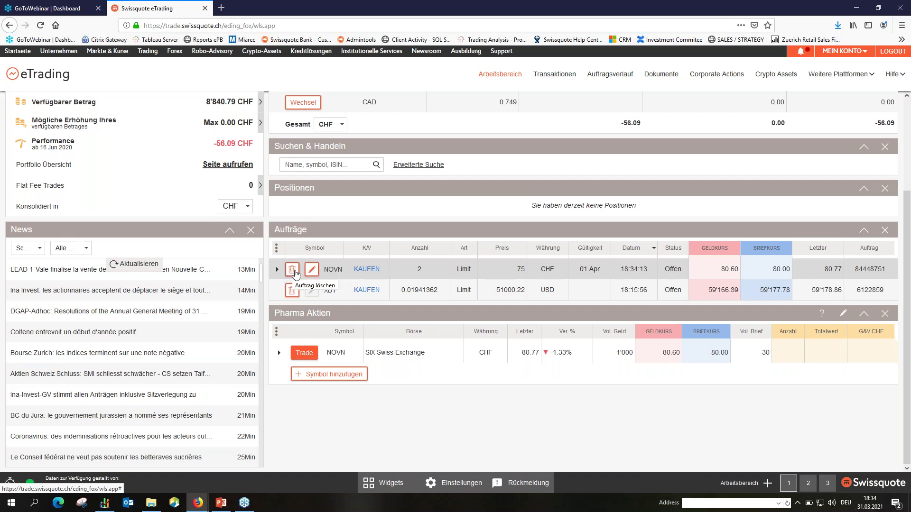
click(311, 269)
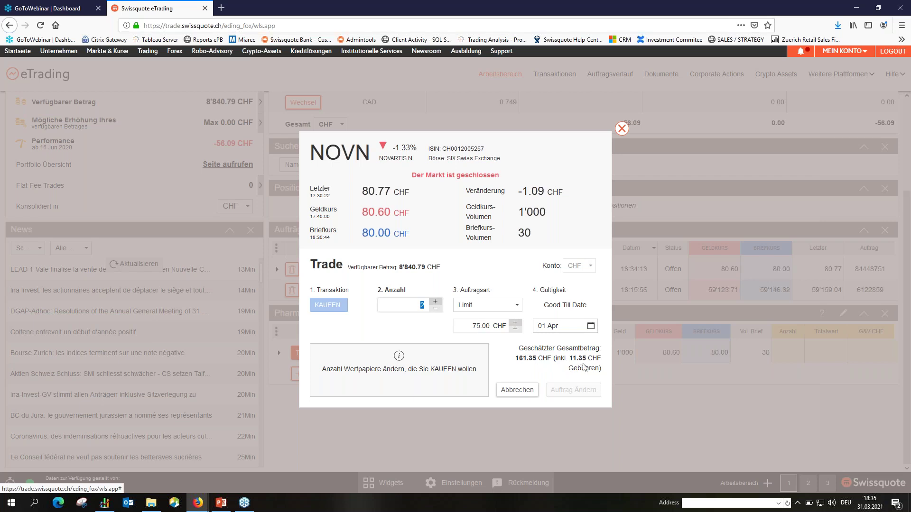
click(621, 129)
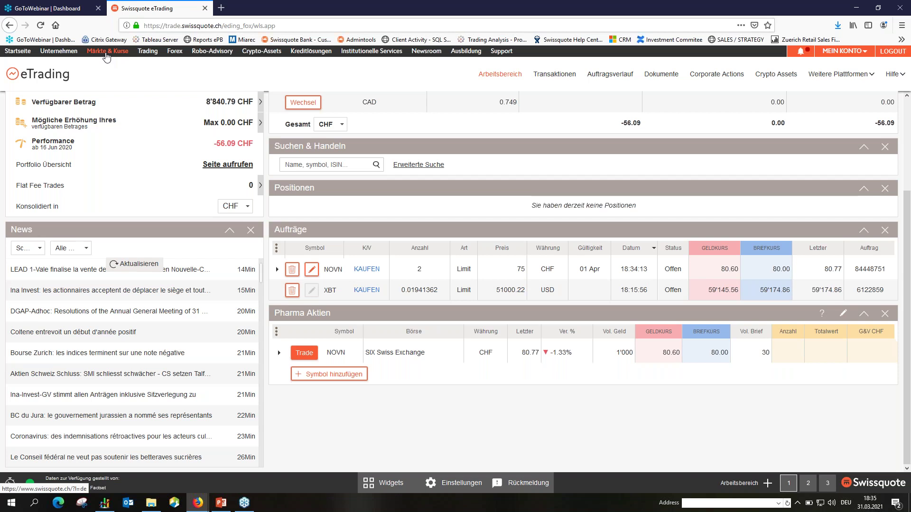
Go to Themes Trading under Märkte & Kurse, look through the themes and open the details of eMobility.
click(106, 55)
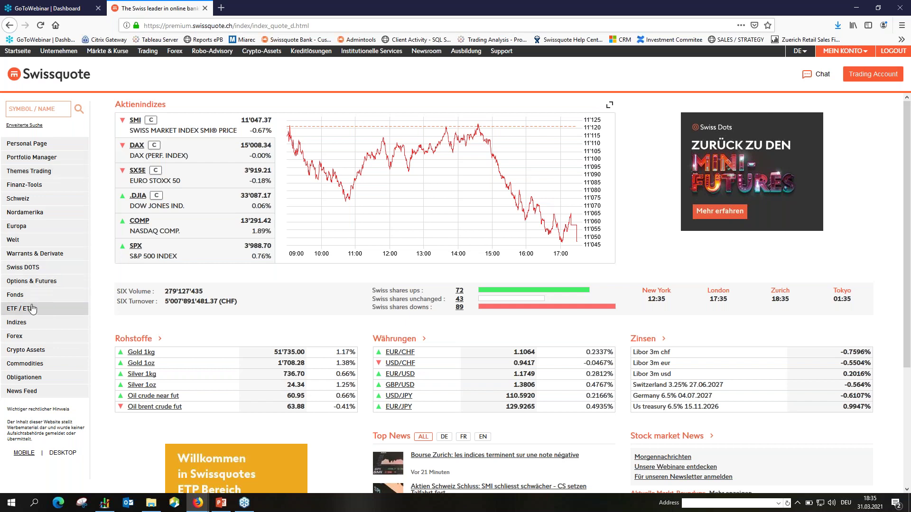
click(39, 171)
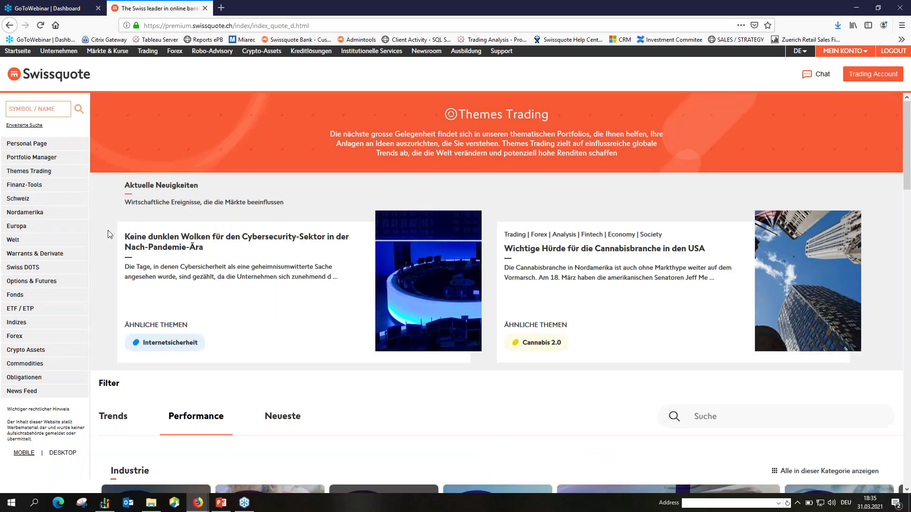
scroll(108, 229, down, 1)
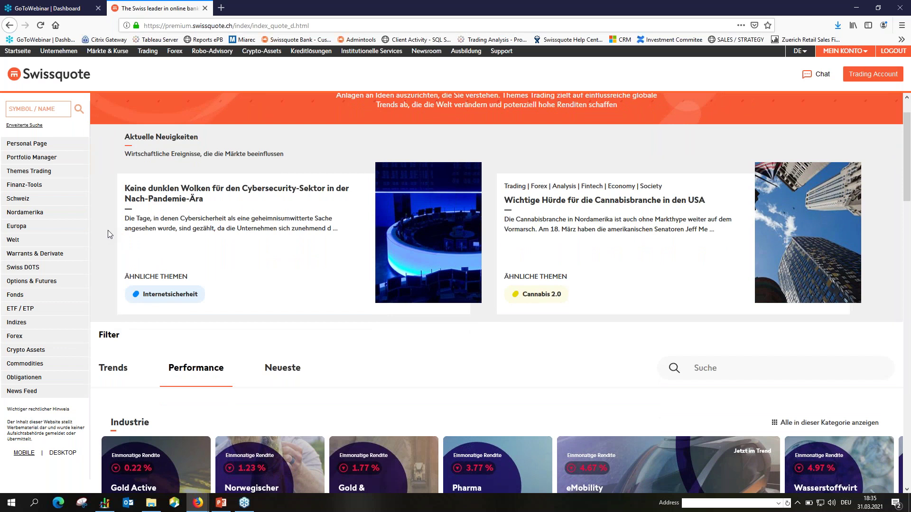
scroll(107, 229, down, 4)
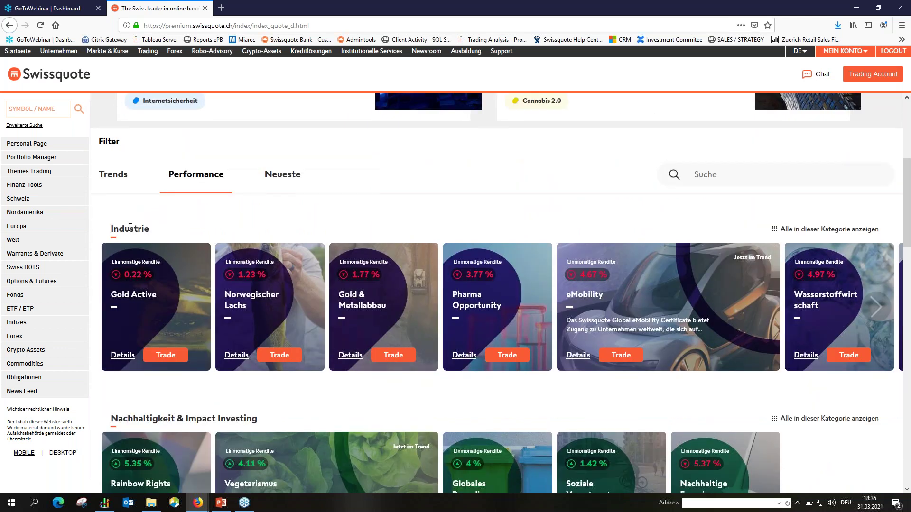
scroll(128, 227, down, 1)
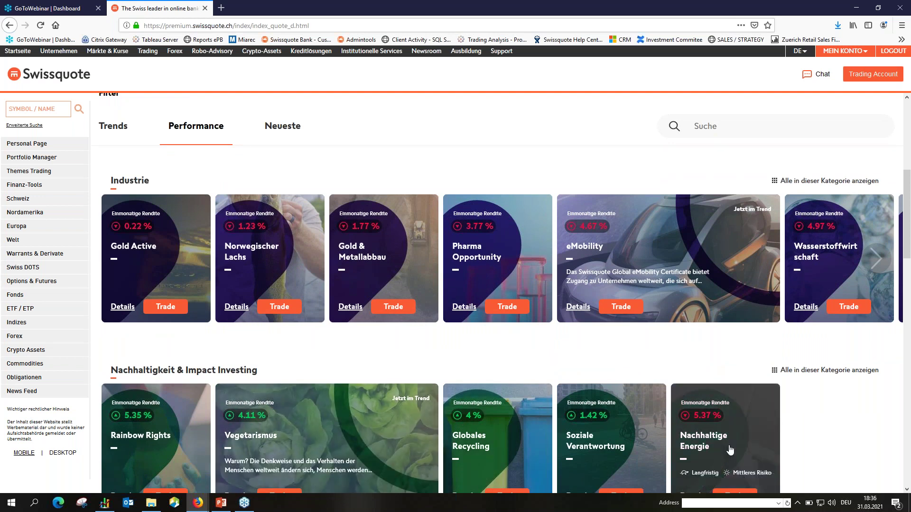
click(578, 307)
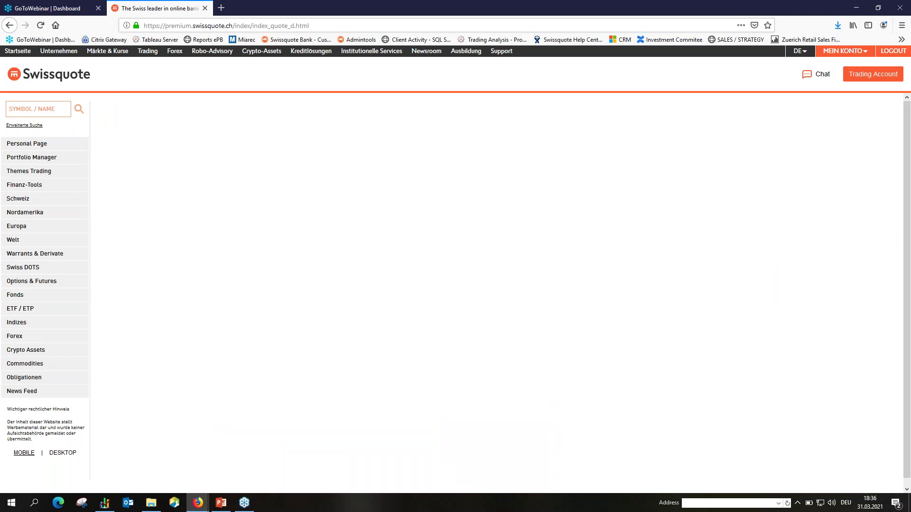
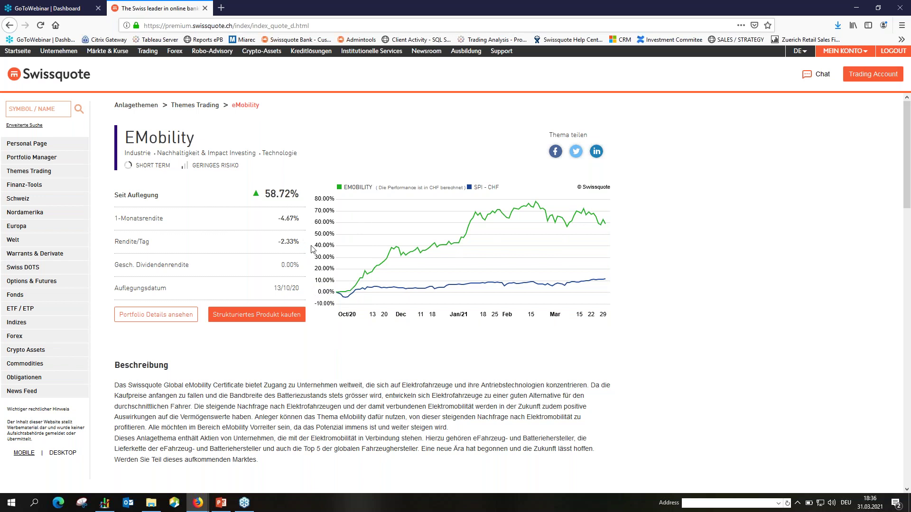
Examine the eMobility theme's description, structured product, portfolio weightings and performance chart.
scroll(311, 250, down, 3)
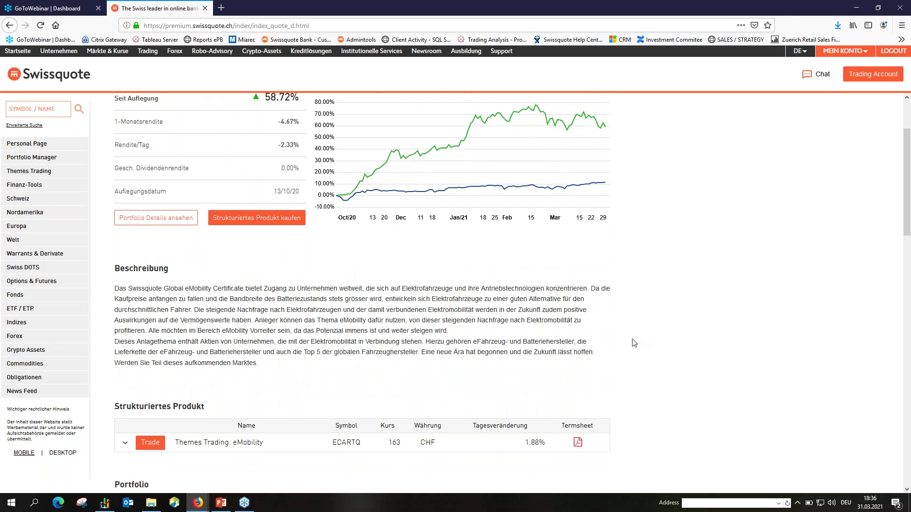
scroll(634, 343, down, 1)
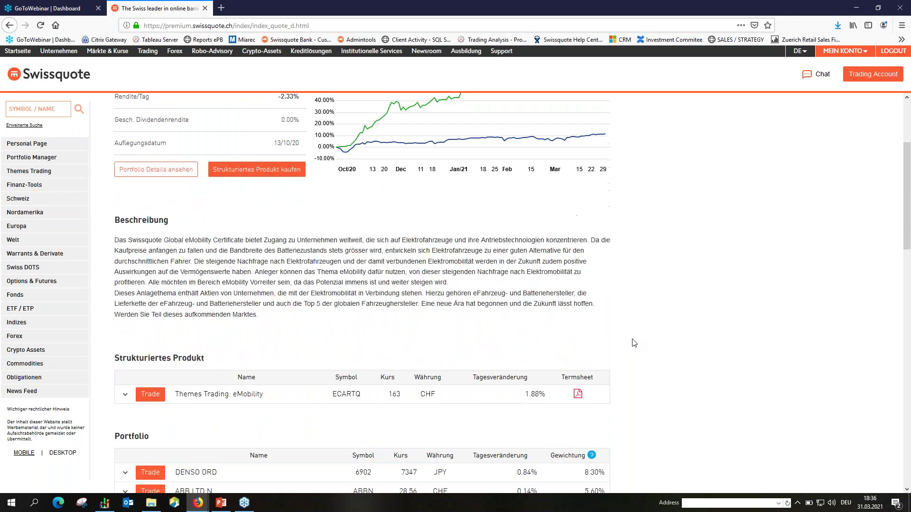
scroll(634, 343, down, 1)
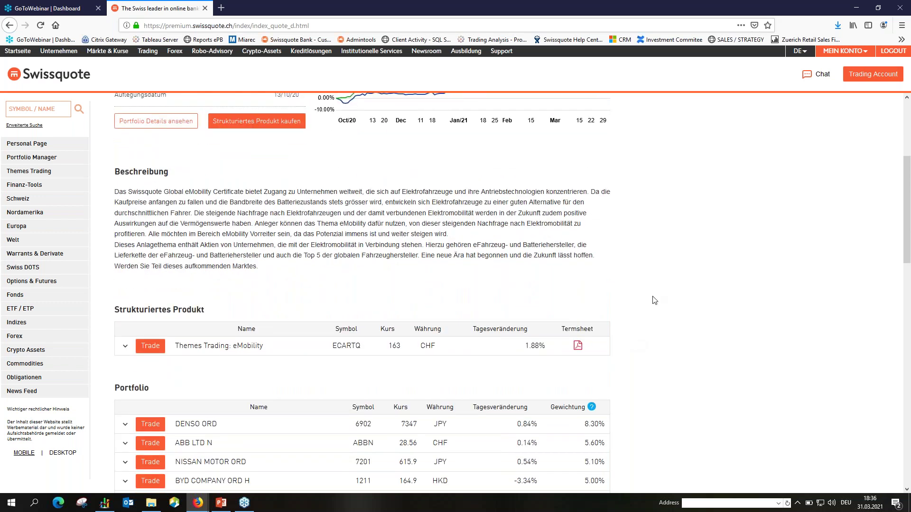
scroll(654, 300, down, 2)
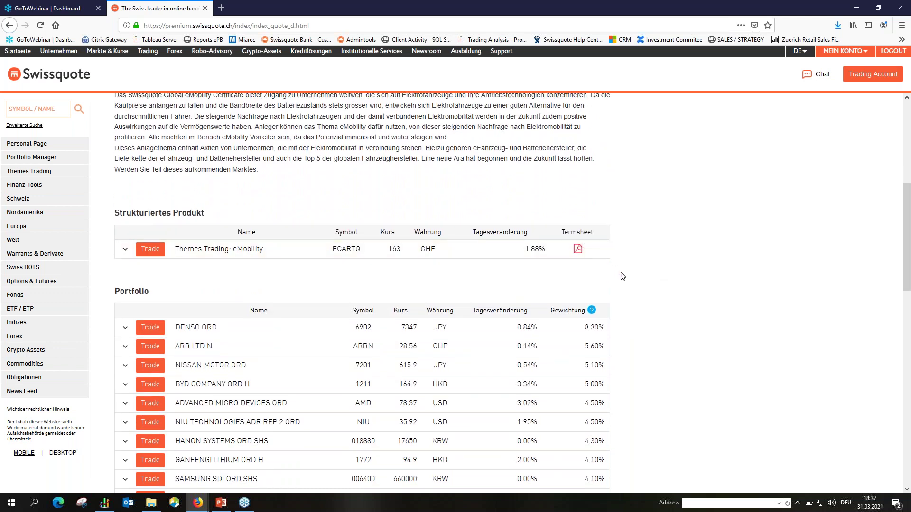
scroll(623, 276, down, 1)
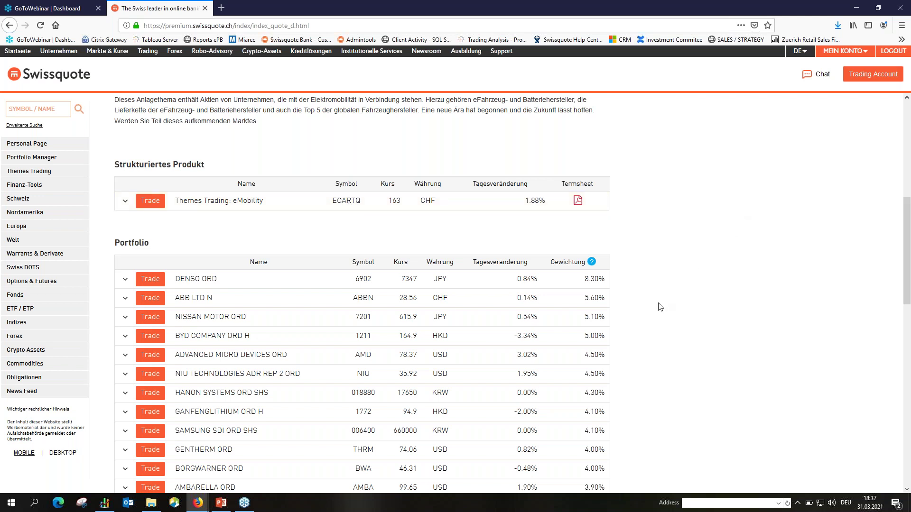
scroll(659, 307, down, 2)
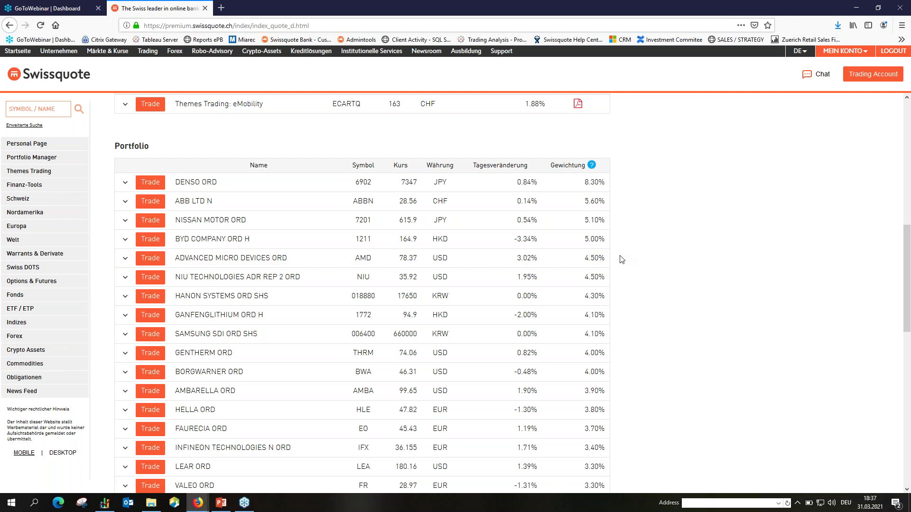
scroll(622, 259, up, 10)
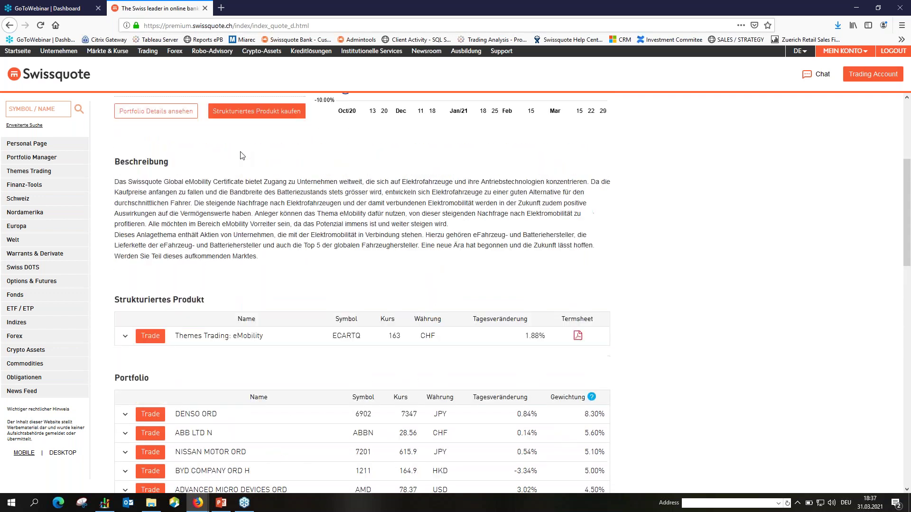
scroll(334, 268, up, 3)
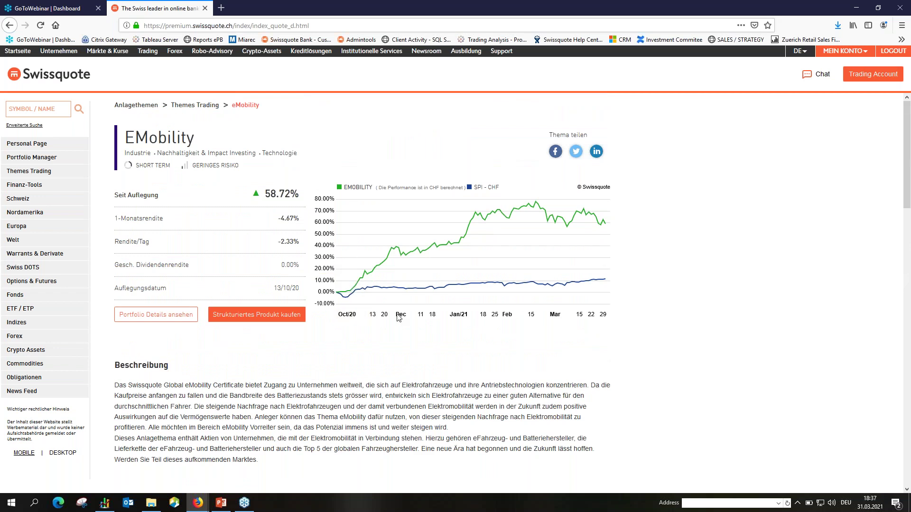
Expand the BYD COMPANY ORD H entry in the eMobility portfolio to view its price details, and collapse it again.
scroll(612, 341, down, 5)
scroll(640, 341, down, 6)
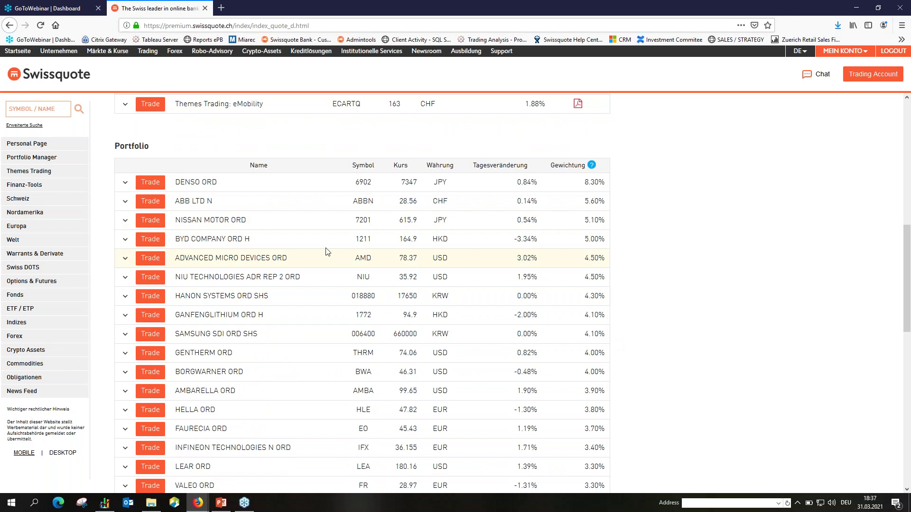
click(125, 240)
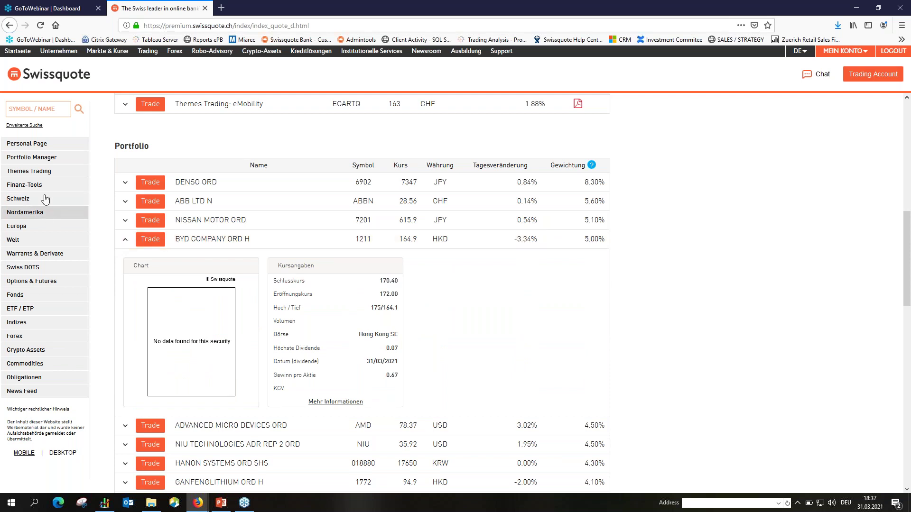
click(125, 239)
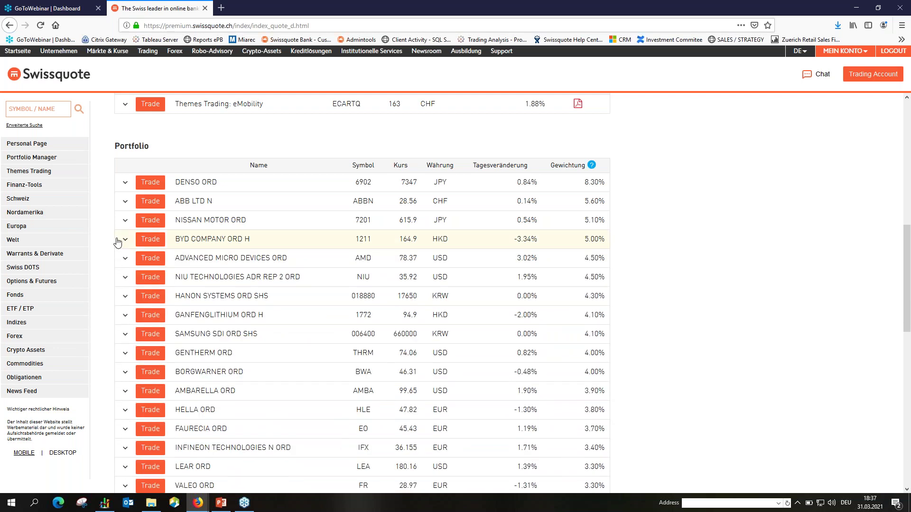
Return to the Themes Trading overview, filter the themes by Trends and by Performance, and look through the listed categories.
click(36, 173)
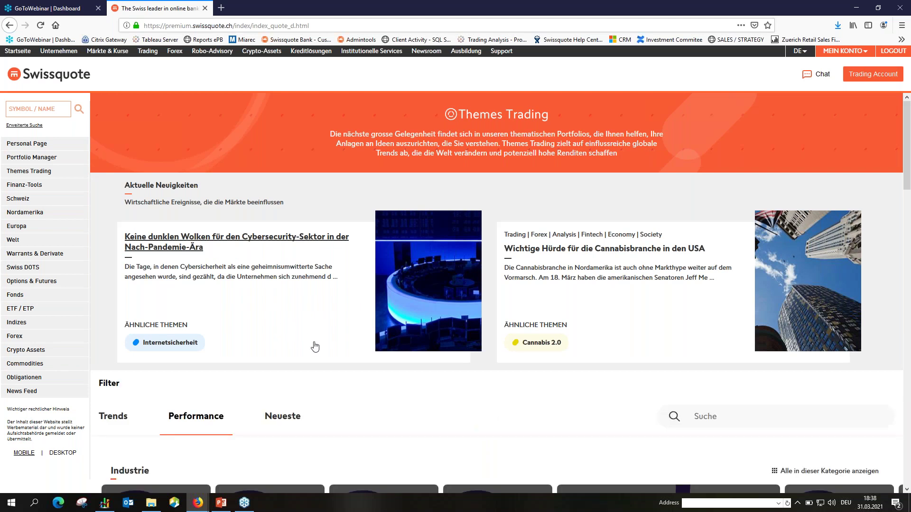
scroll(313, 346, down, 2)
scroll(335, 260, down, 2)
scroll(336, 260, up, 2)
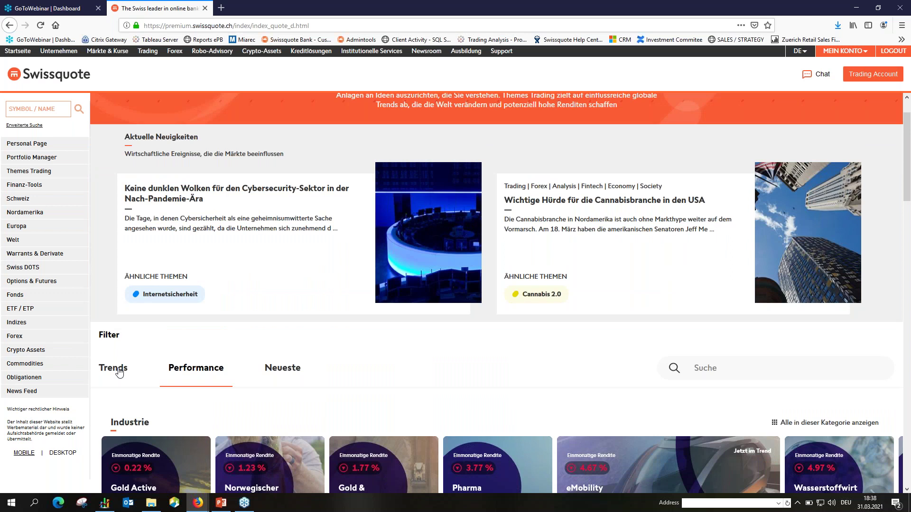
click(119, 372)
scroll(252, 320, down, 2)
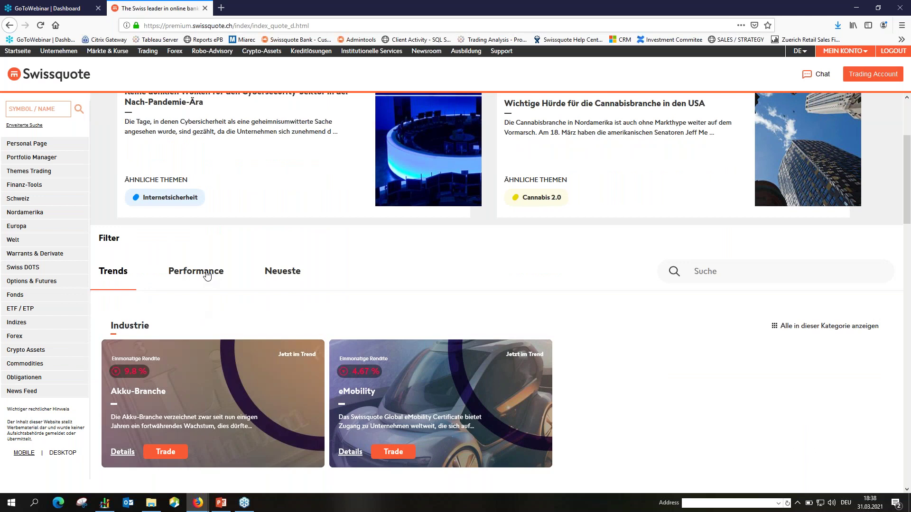
click(206, 275)
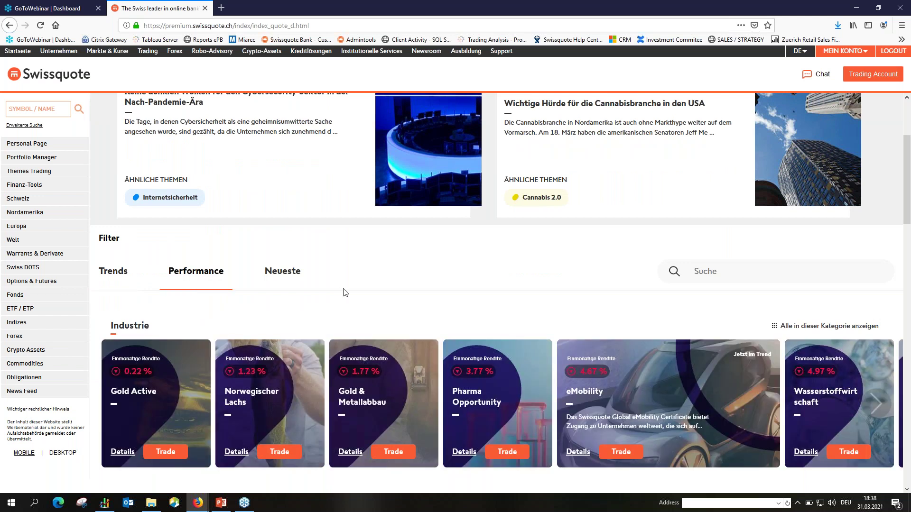
scroll(341, 290, down, 3)
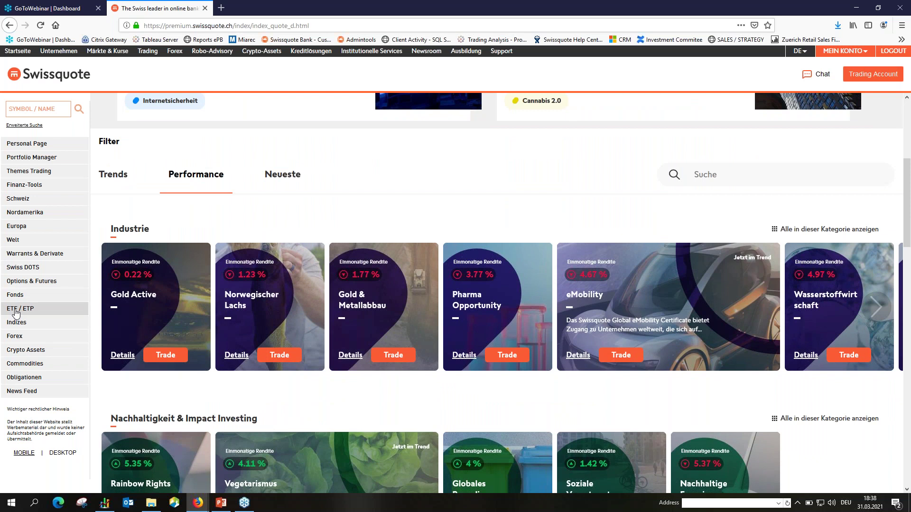
Go to the ETF / ETP Leaders page and examine the provider overview and the Neukotierungen section.
click(16, 309)
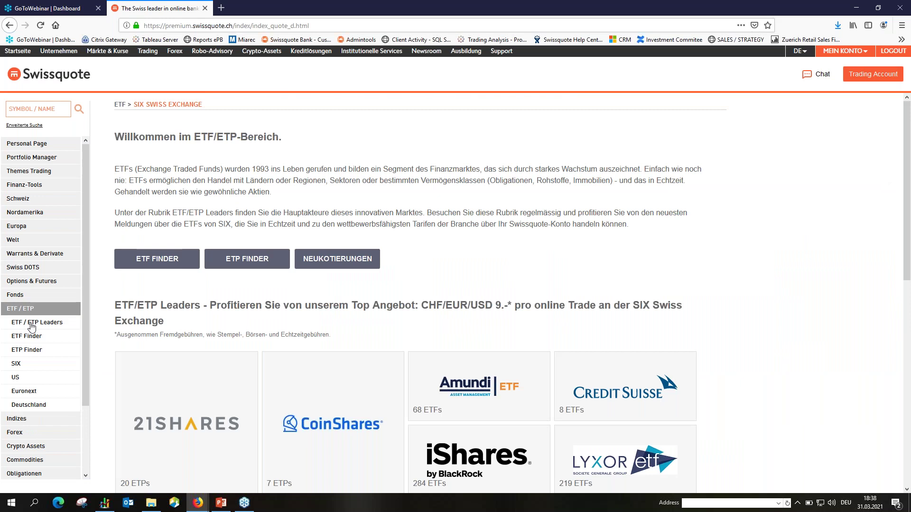
click(32, 323)
scroll(533, 306, down, 3)
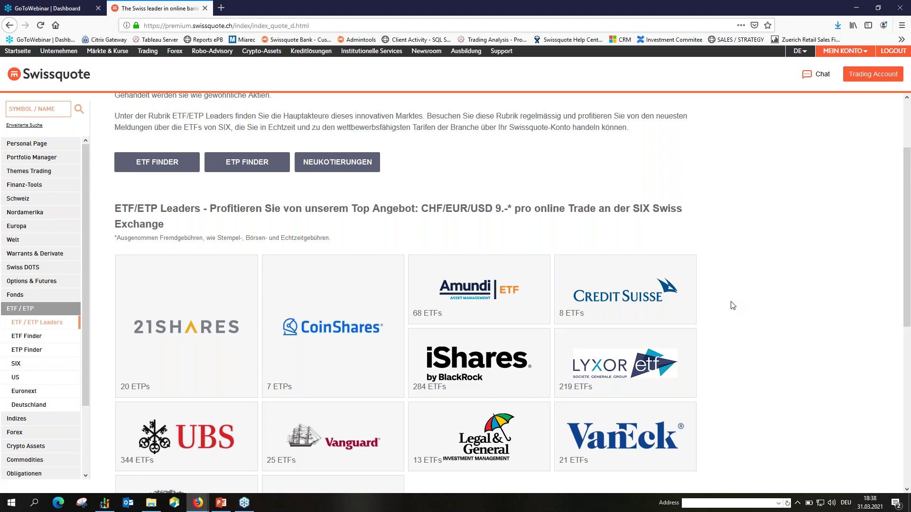
scroll(726, 315, down, 1)
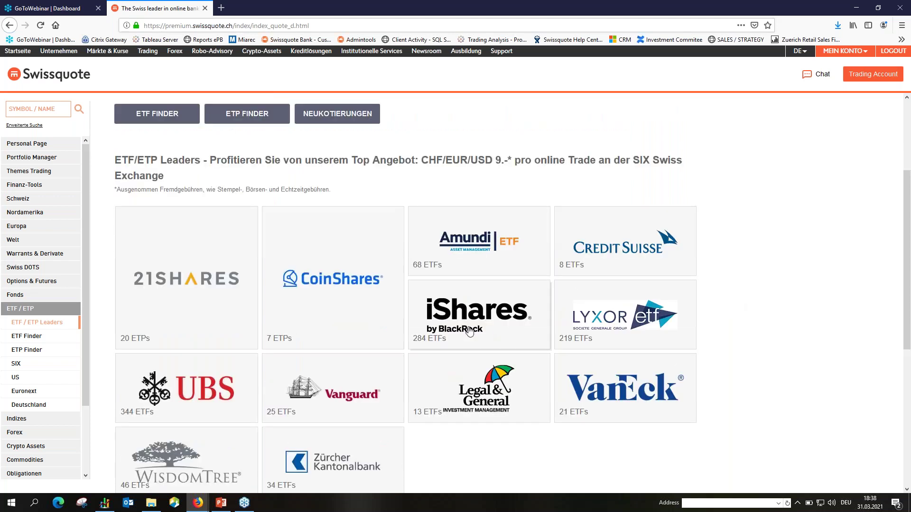
scroll(772, 321, down, 1)
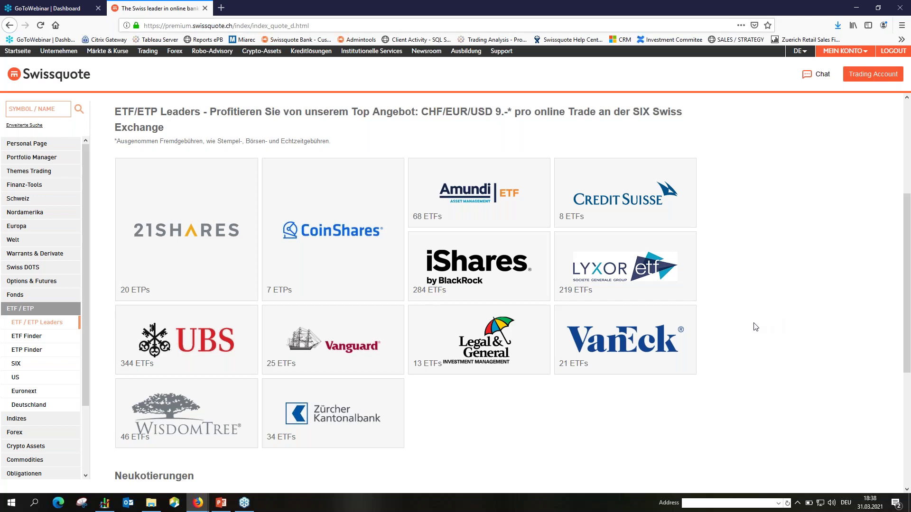
scroll(761, 327, down, 2)
scroll(760, 327, up, 2)
scroll(761, 327, down, 1)
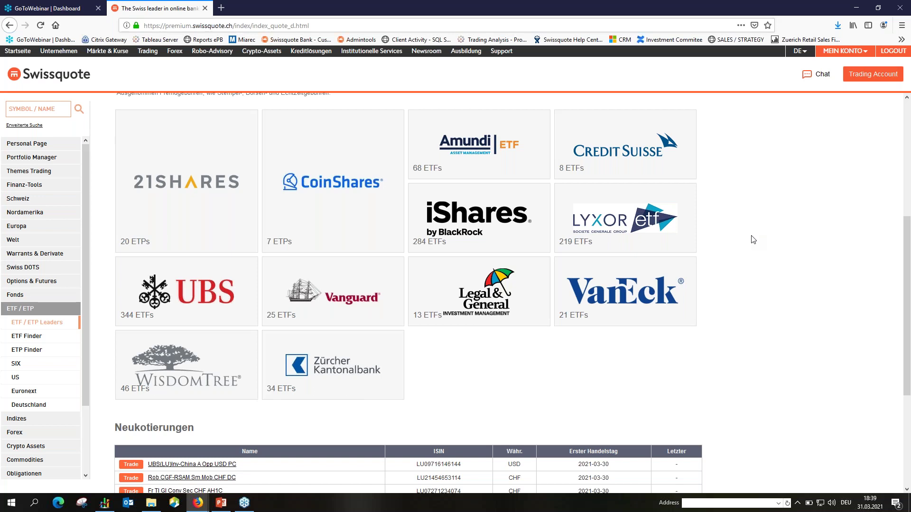
Filter the ETF Finder by the Anlageklasse Energie and open the quote page of ISH S&P500 ENERGY USD ACC.
click(32, 337)
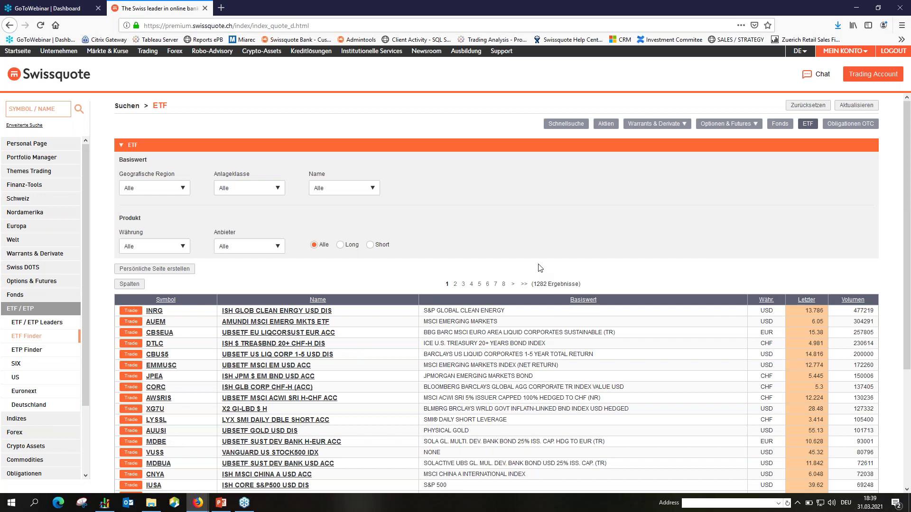
click(253, 191)
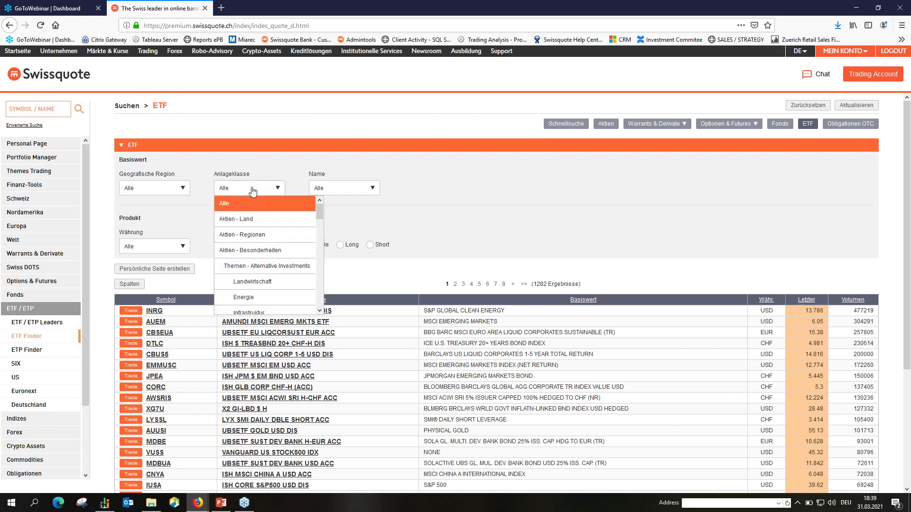
click(246, 299)
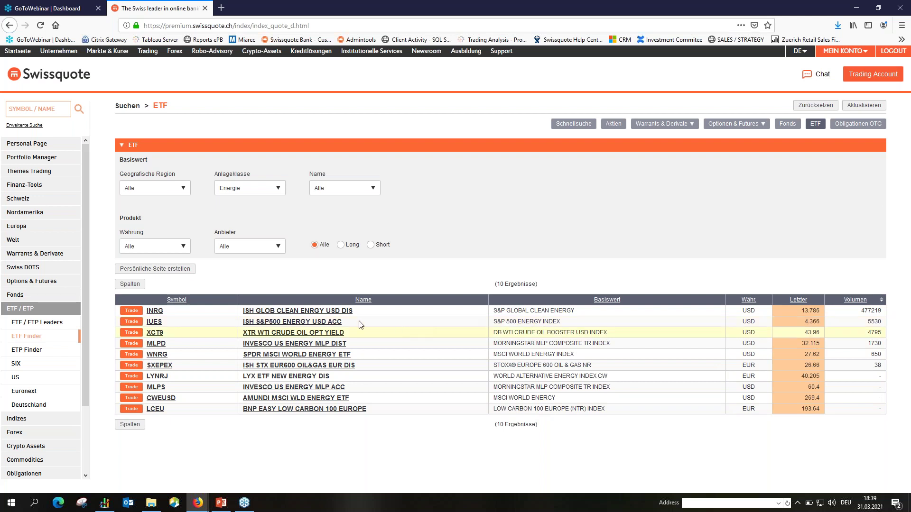
click(318, 323)
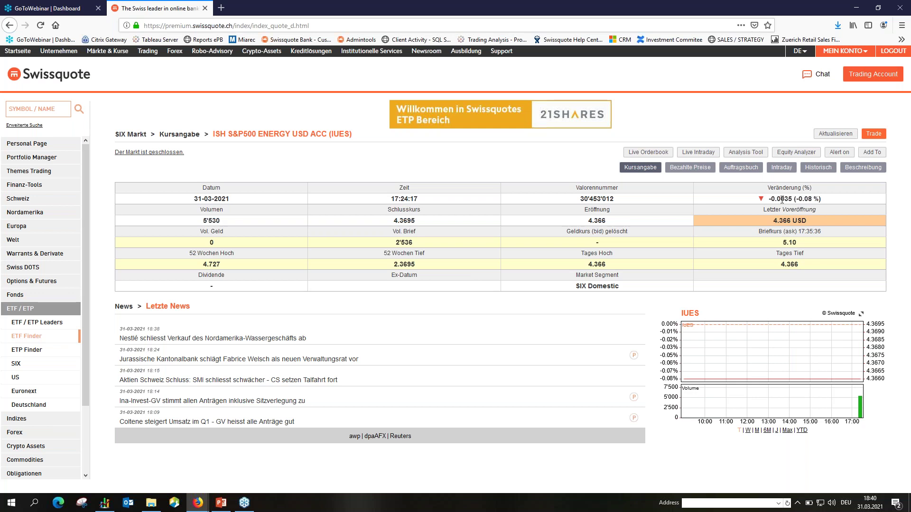
Reopen the ETF Finder and filter the ETFs by the Geografische Region China.
click(31, 337)
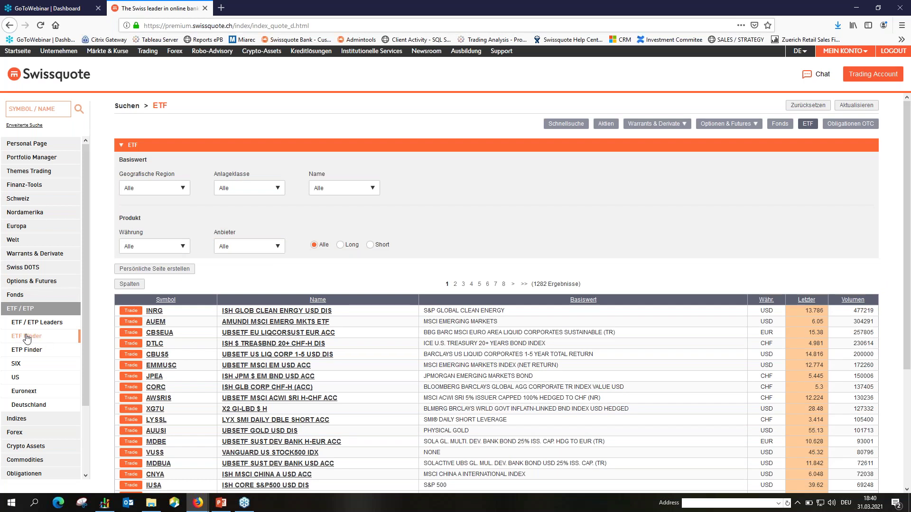
click(171, 191)
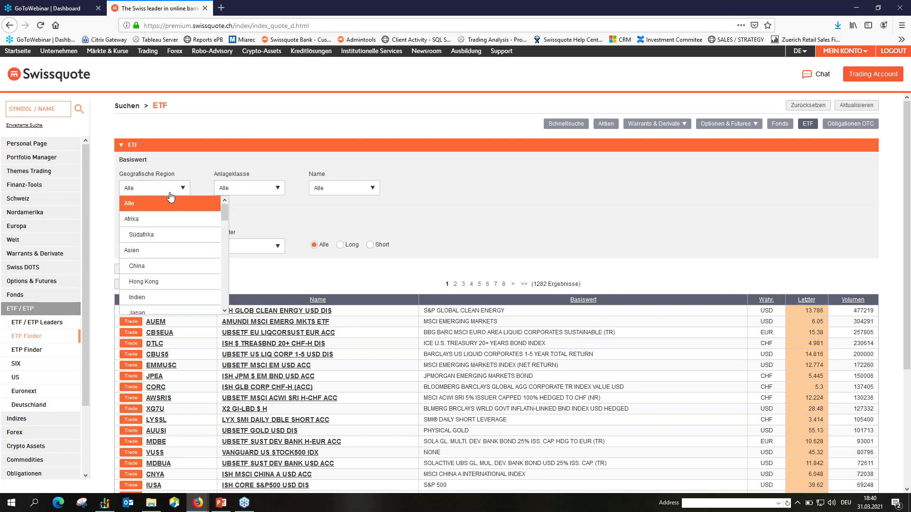
click(155, 266)
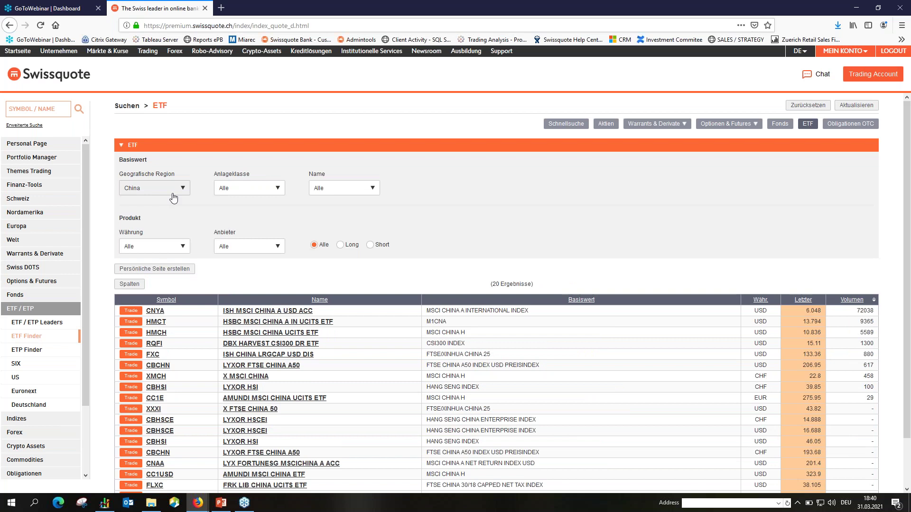
Go to the Tarife page of the Trading section and examine the account costs, transaction offers and Swiss share-trading prices in the Preisübersicht.
click(152, 53)
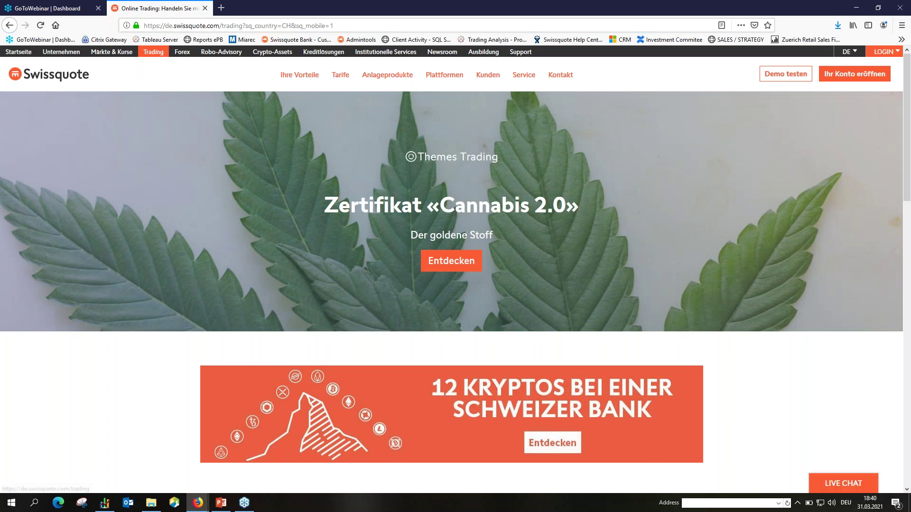
click(342, 76)
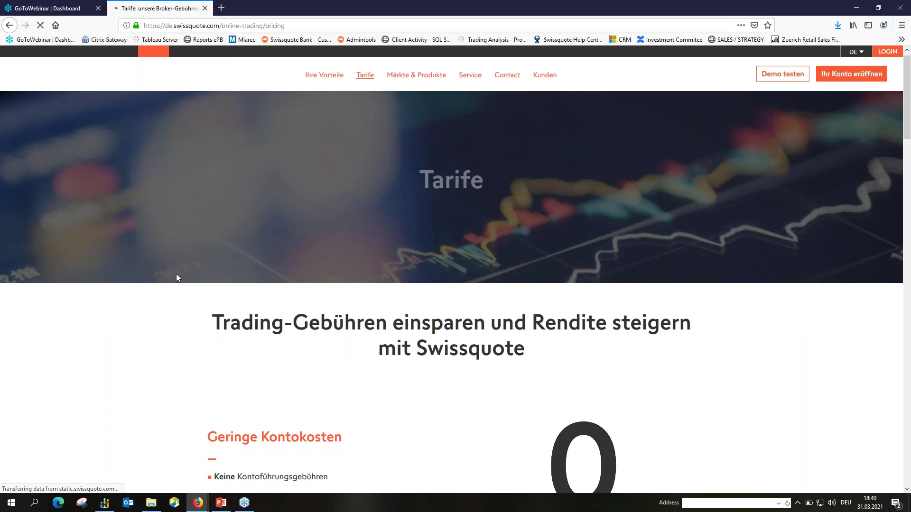
scroll(176, 277, down, 3)
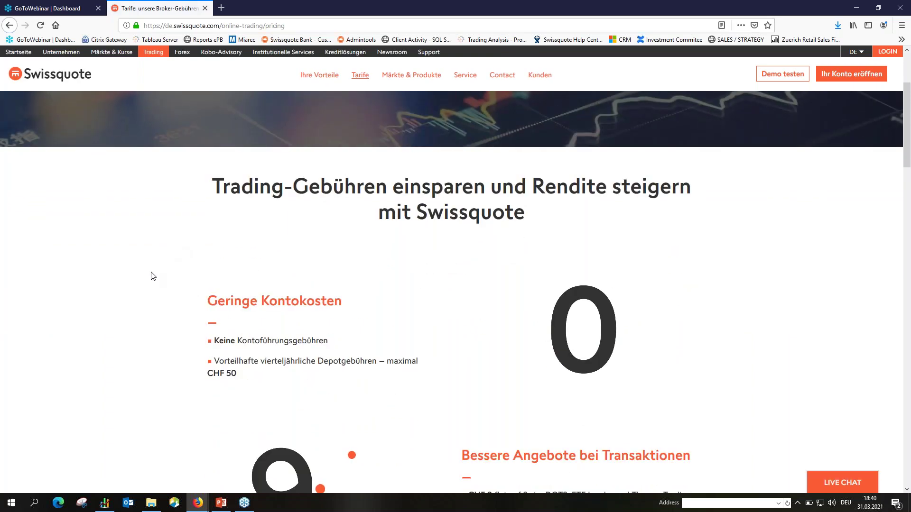
scroll(153, 276, down, 1)
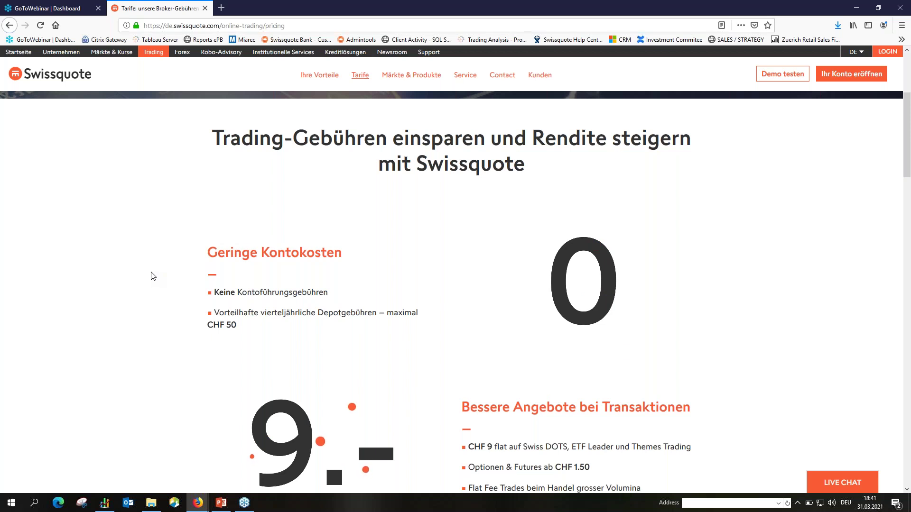
scroll(133, 299, down, 4)
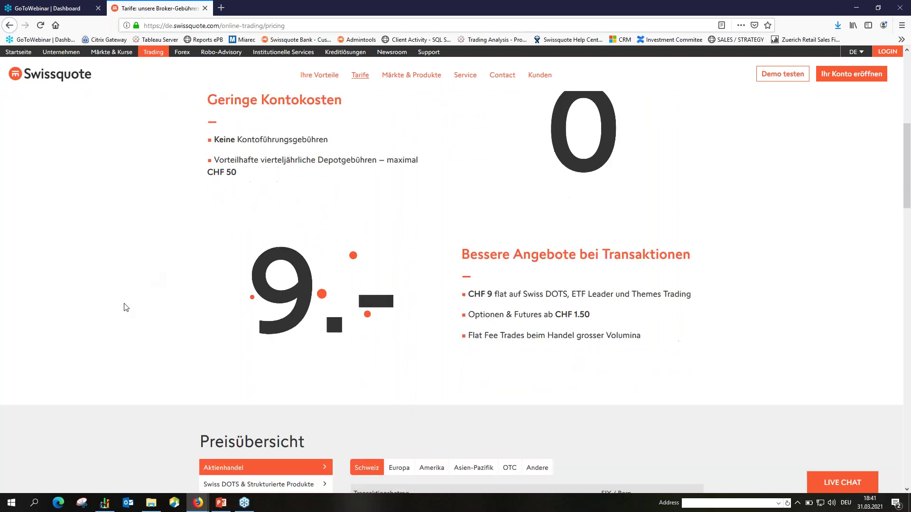
scroll(126, 306, up, 1)
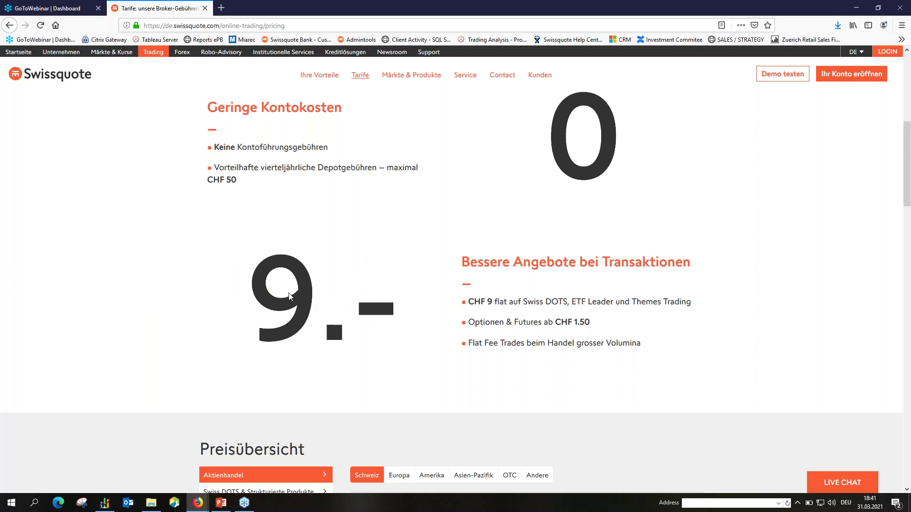
scroll(291, 297, down, 1)
scroll(291, 297, down, 4)
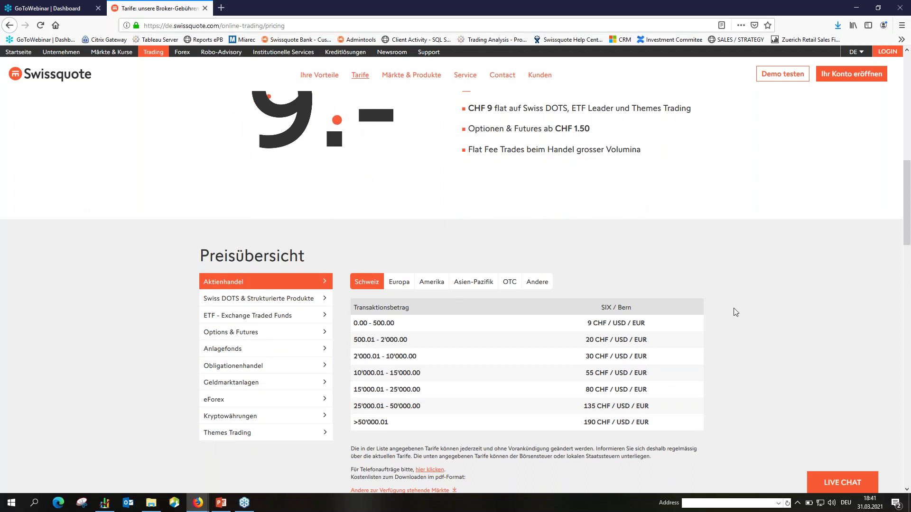
scroll(734, 312, down, 1)
scroll(734, 312, down, 1)
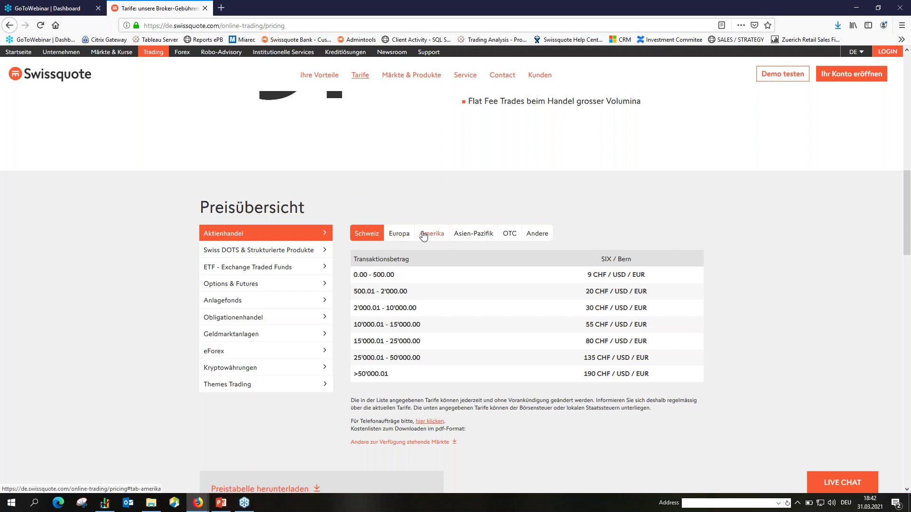
View the Aktienhandel prices for Europa and Amerika, and read the price table of the Flat Fee Trades offer.
click(405, 237)
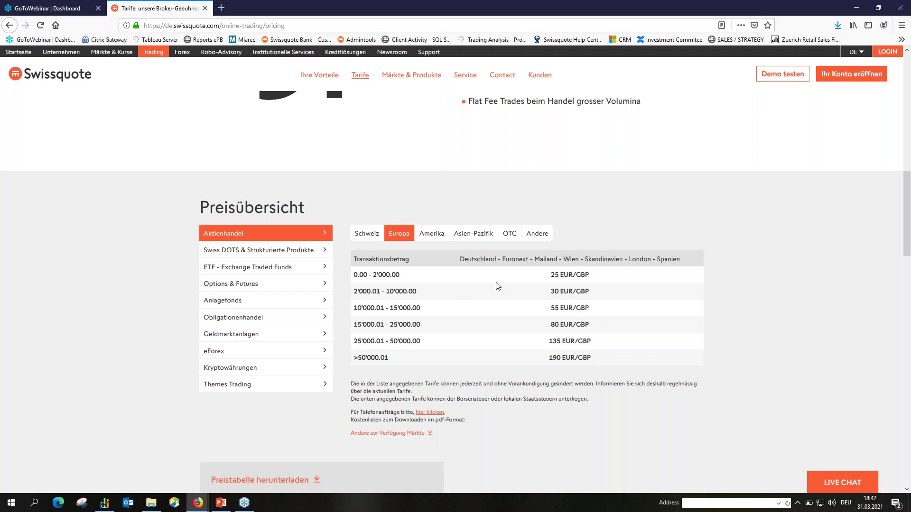
click(434, 238)
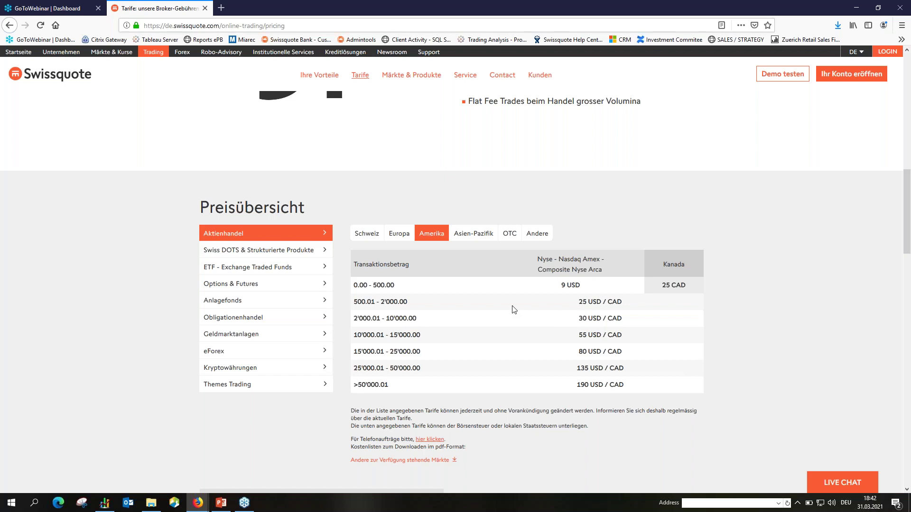
scroll(514, 313, down, 3)
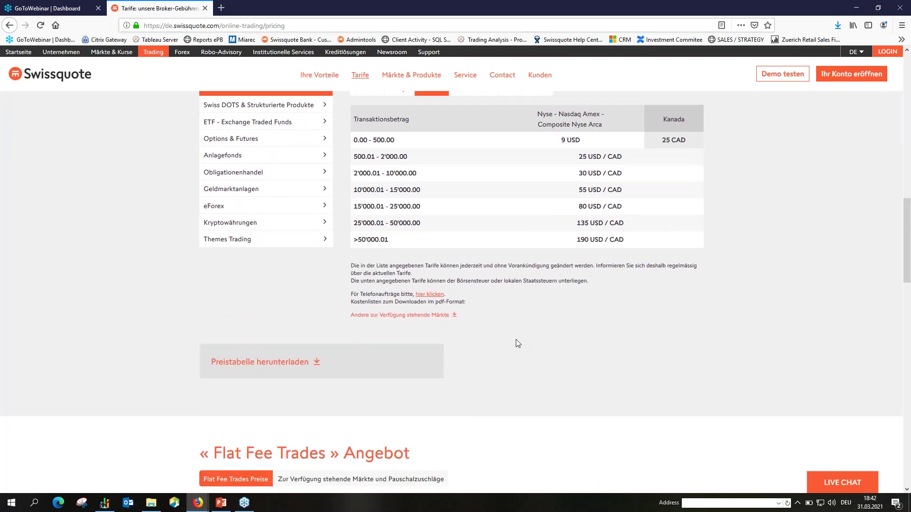
scroll(516, 344, down, 3)
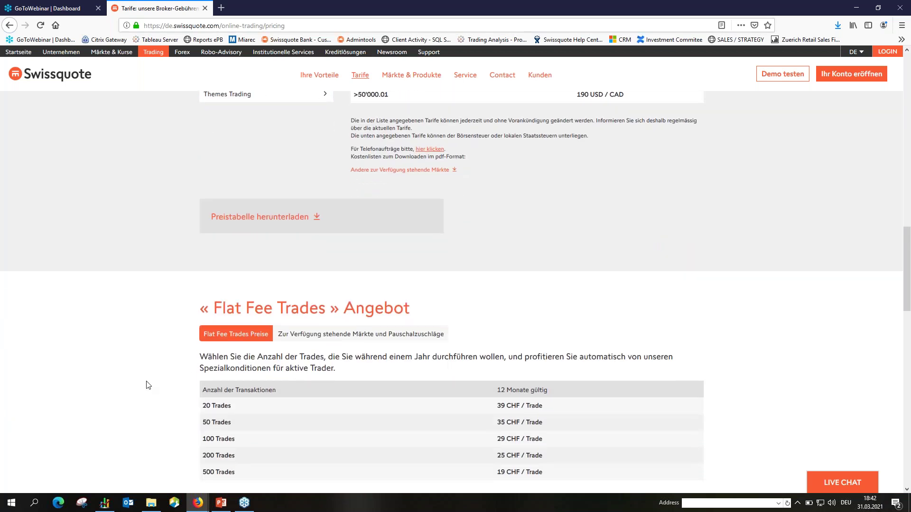
scroll(165, 379, down, 1)
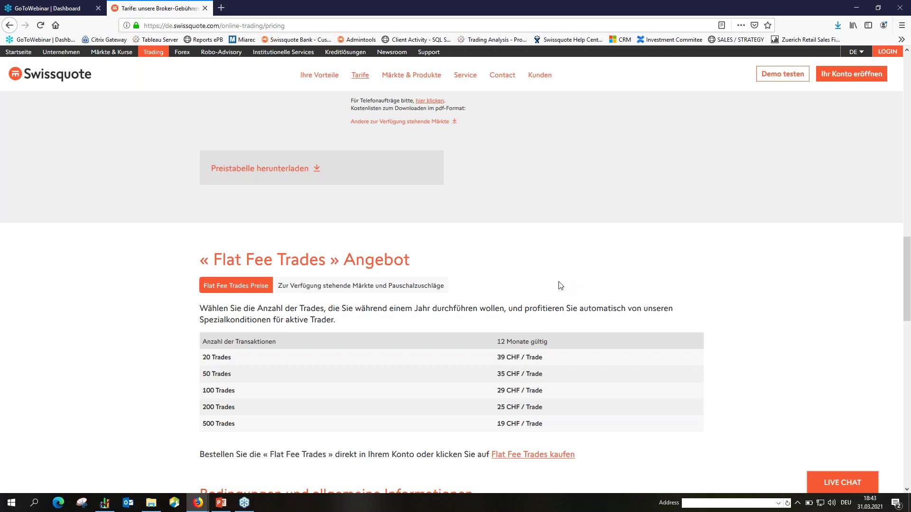
Show the Aktienhandel prices for Schweiz again and compare them with the Flat Fee Trades prices.
scroll(560, 285, up, 4)
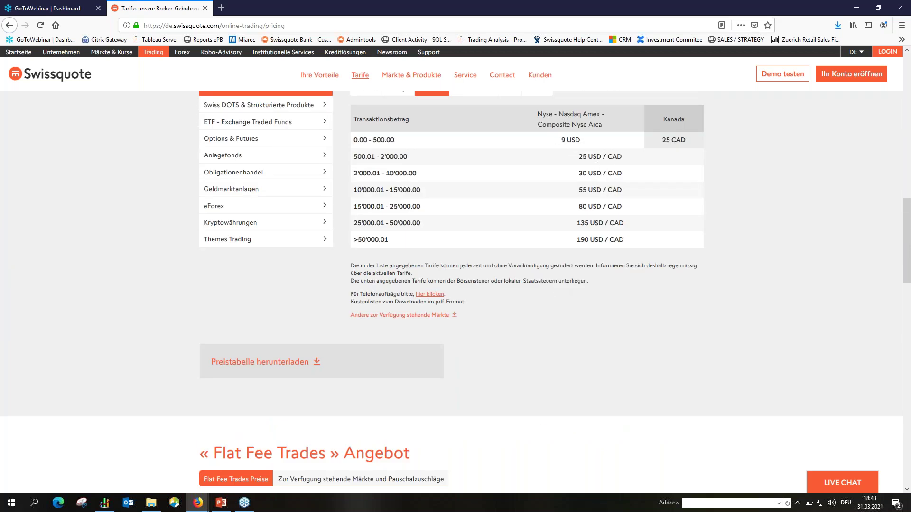
scroll(475, 164, up, 2)
click(374, 185)
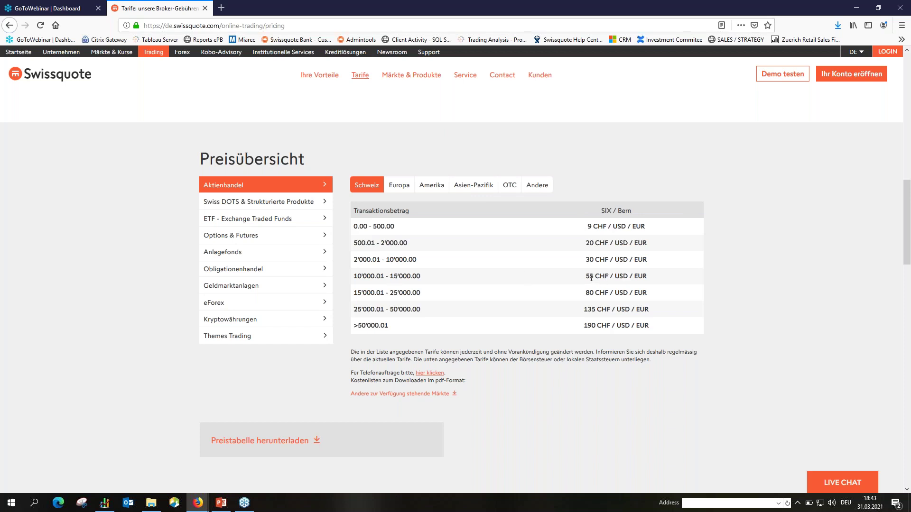
scroll(564, 343, down, 3)
scroll(543, 420, down, 2)
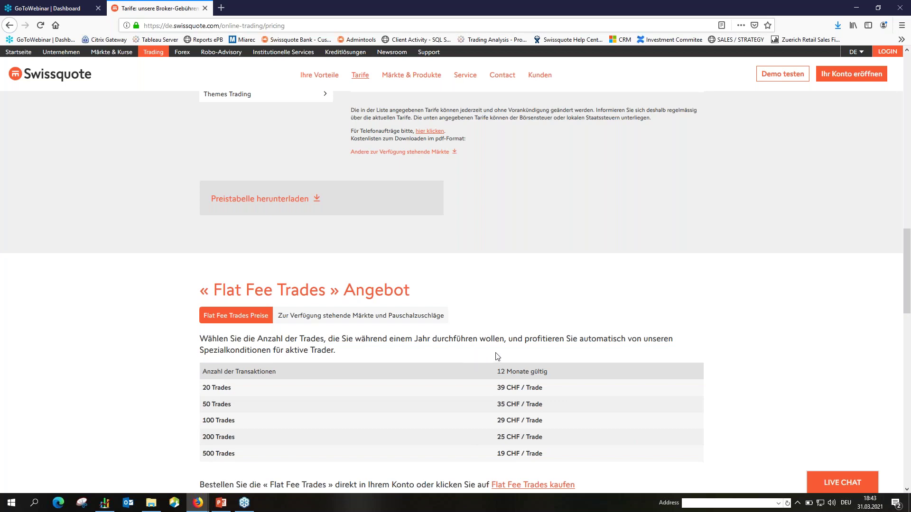
Show the ETF - Exchange Traded Funds prices in the Preisübersicht.
scroll(487, 350, up, 4)
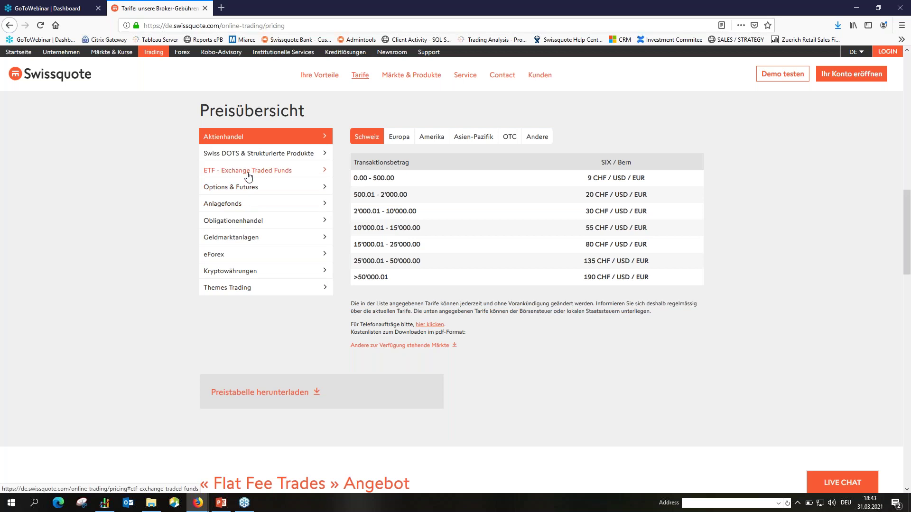
click(248, 177)
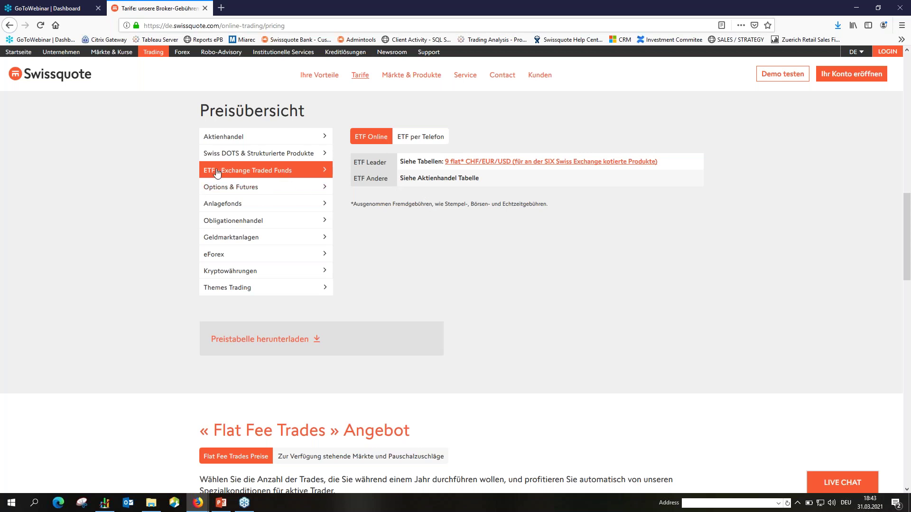
View the Aktienhandel, Anlagefonds and Kryptowährungen prices in the Preisübersicht.
click(242, 139)
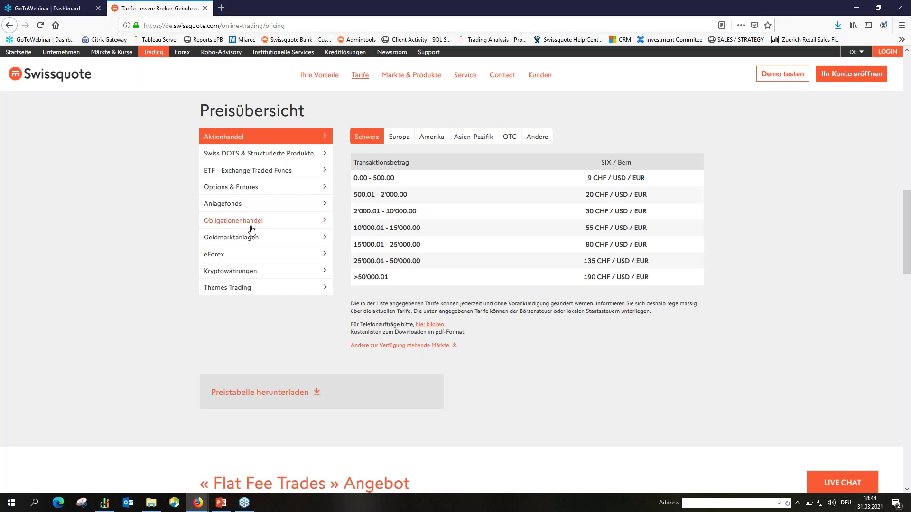
click(234, 212)
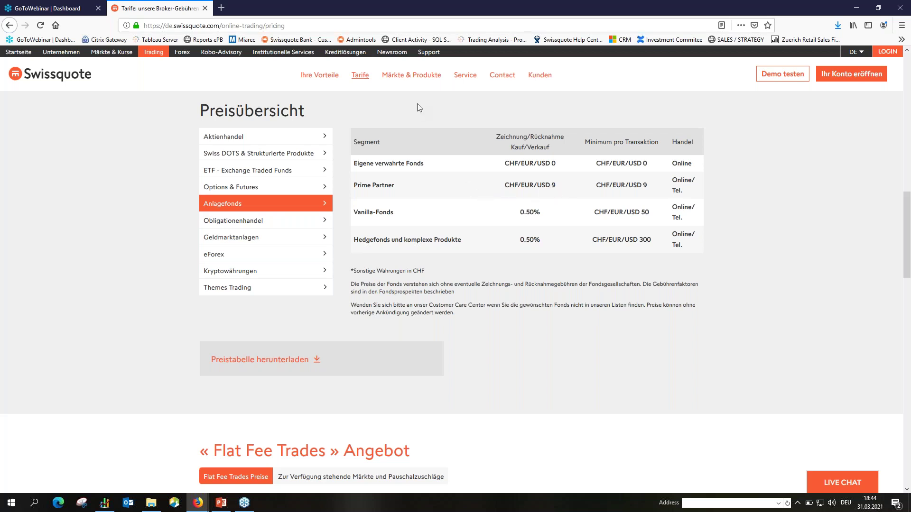
mouse_move(423, 79)
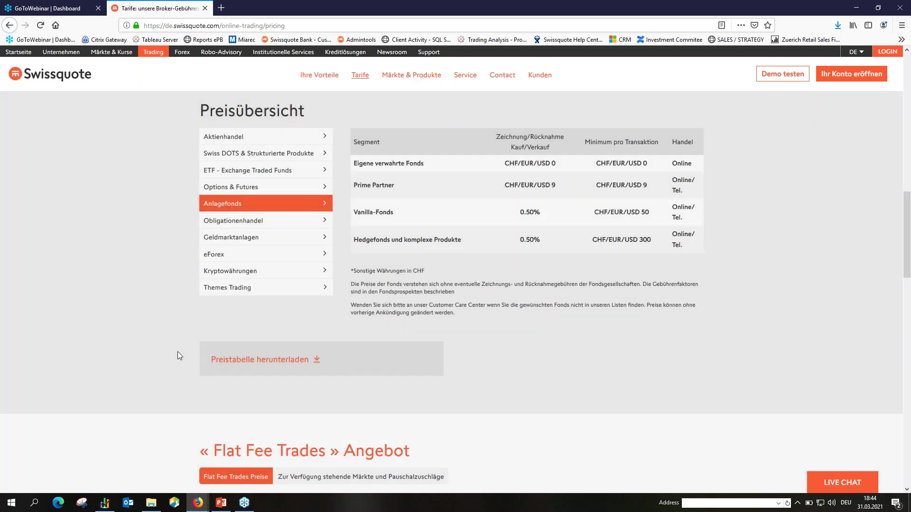
scroll(167, 352, down, 1)
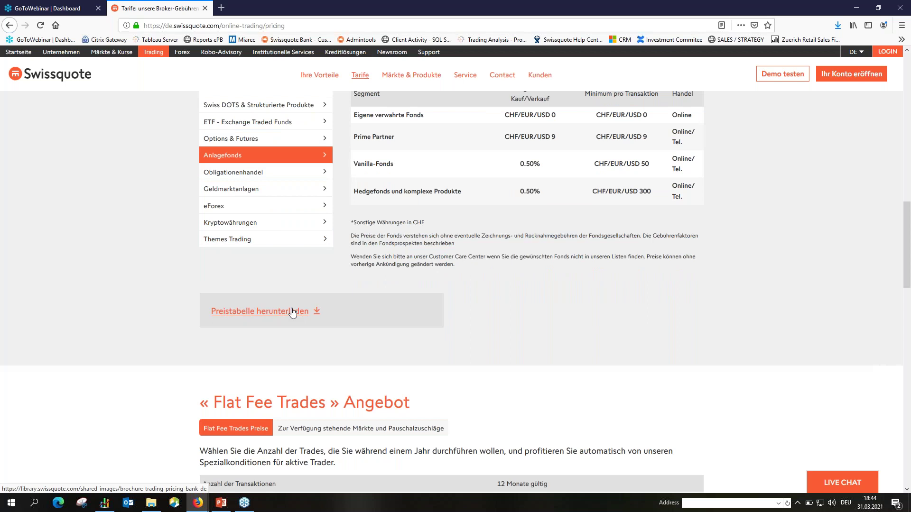
click(242, 228)
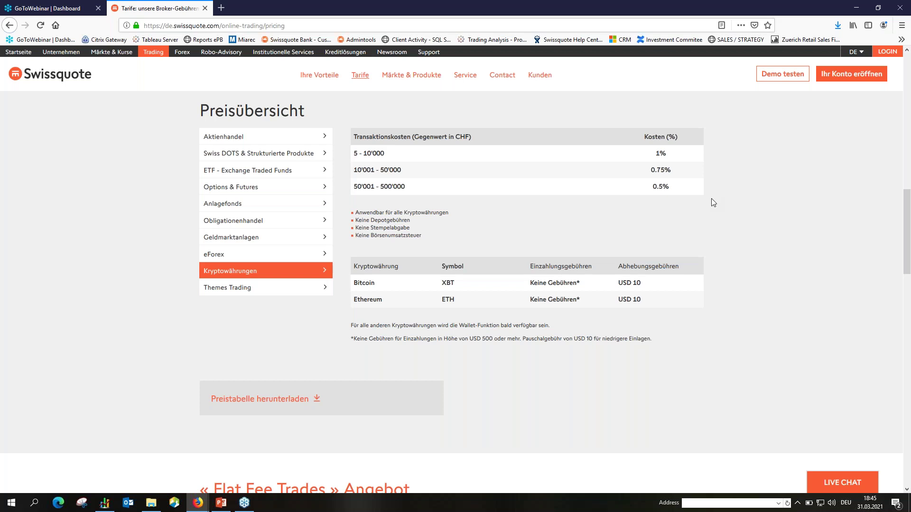
key(XF86AudioLowerVolume)
key(XF86AudioLowerVolume)
key(XF86AudioLowerVolume)
key(XF86AudioLowerVolume)
key(XF86AudioLowerVolume)
key(XF86AudioLowerVolume)
key(XF86AudioLowerVolume)
key(XF86AudioLowerVolume)
Return to the eTrading workspace and dismiss the Swissquote Premium authentication requests without entering credentials.
click(784, 68)
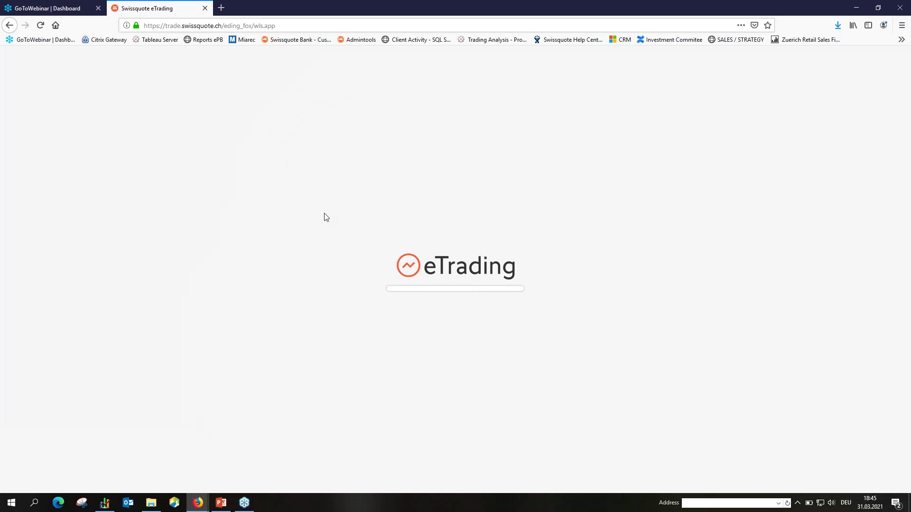
key(XF86AudioLowerVolume)
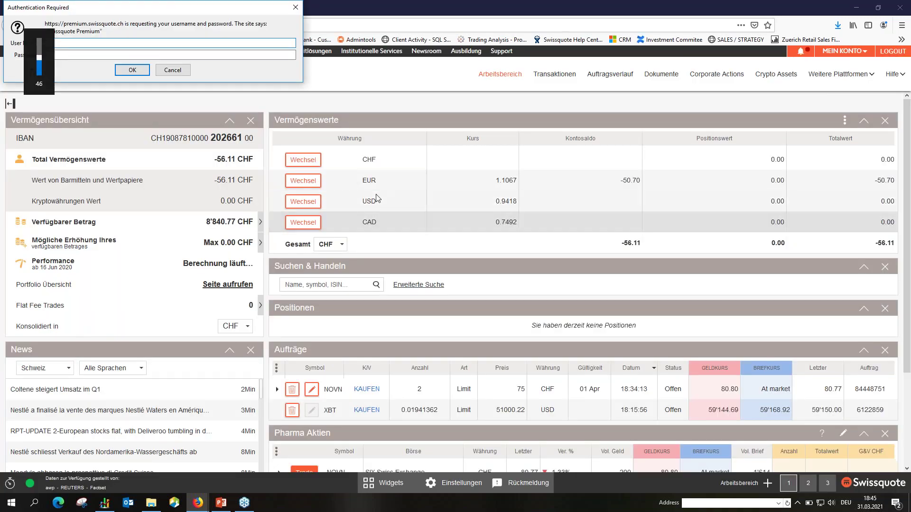
click(173, 70)
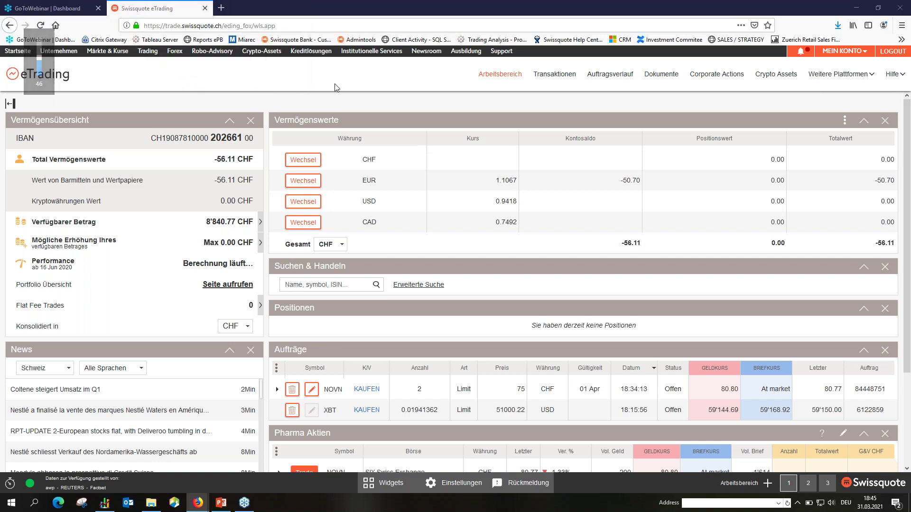
key(XF86AudioRaiseVolume)
key(XF86AudioRaiseVolume)
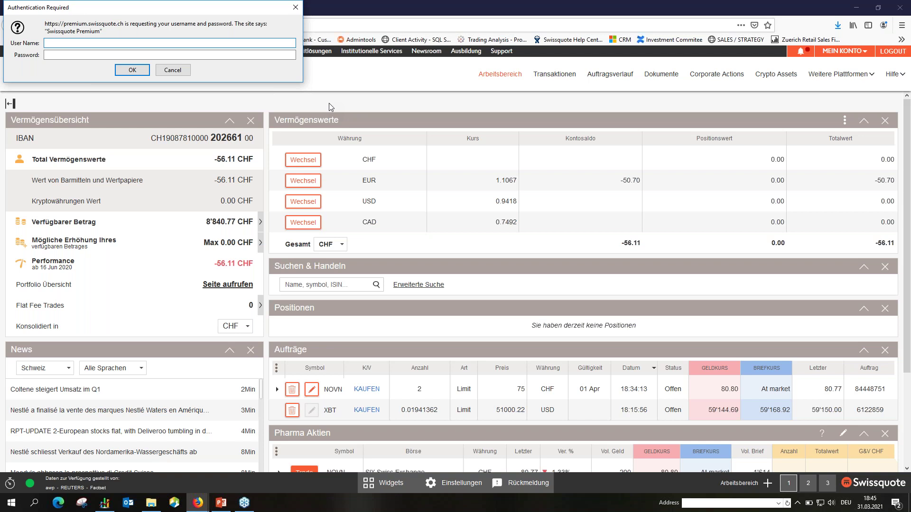
click(295, 8)
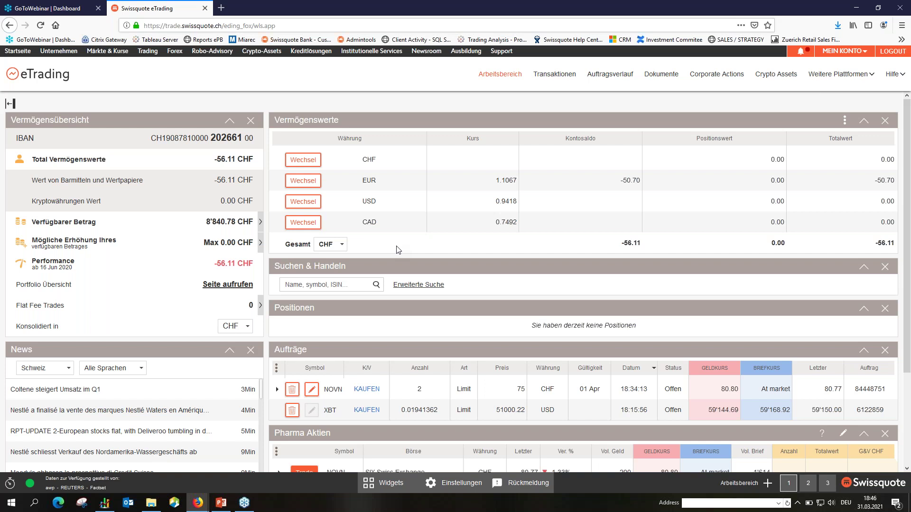
key(XF86AudioLowerVolume)
key(XF86AudioLowerVolume)
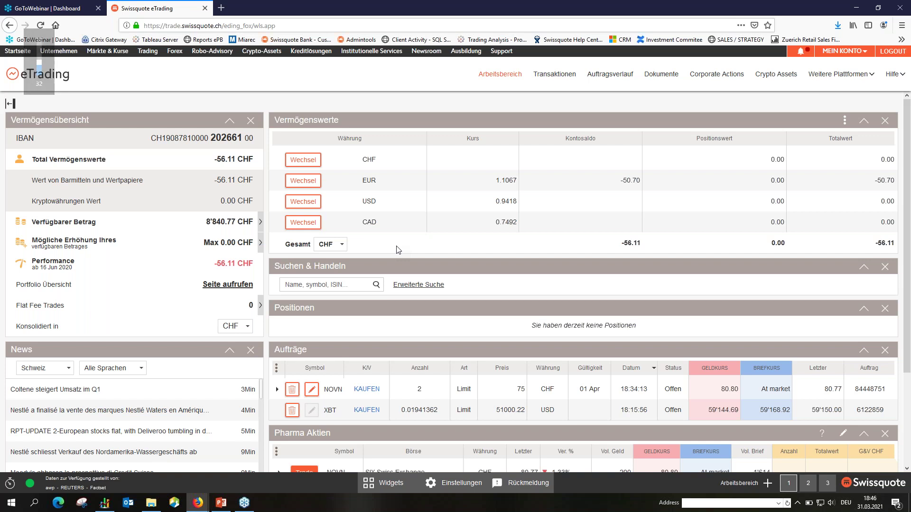
key(XF86AudioLowerVolume)
key(XF86AudioLowerVolume)
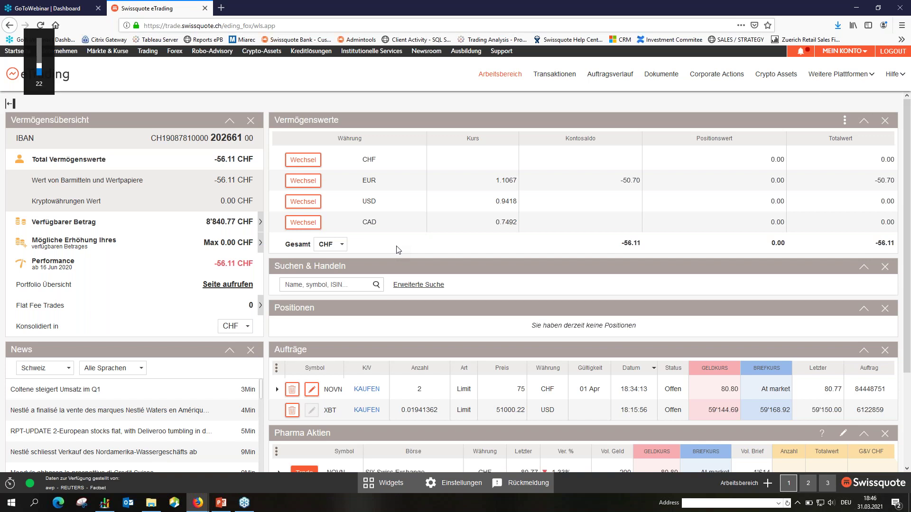
key(XF86AudioLowerVolume)
key(XF86AudioLowerVolume)
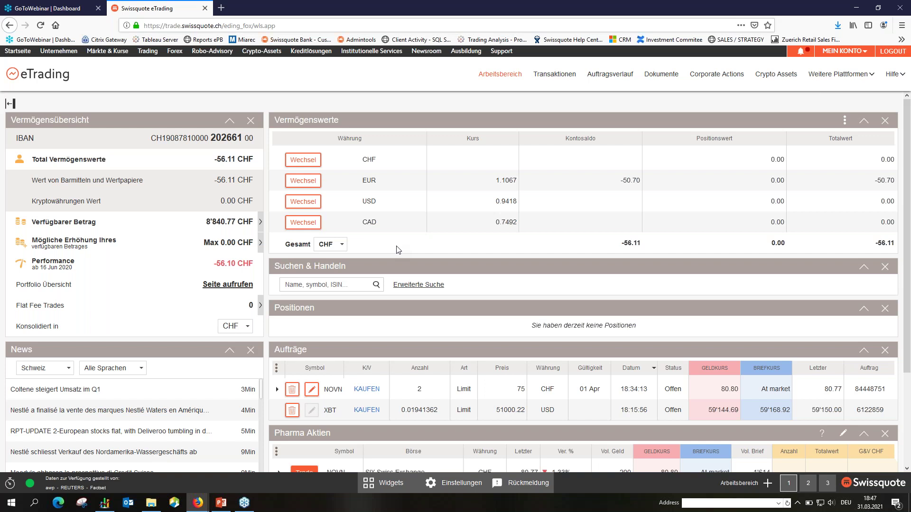
key(XF86AudioLowerVolume)
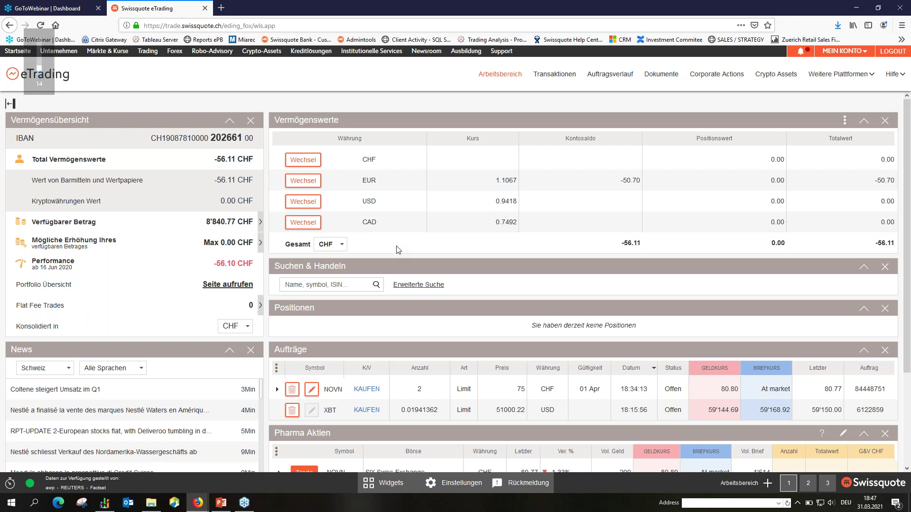
key(XF86AudioRaiseVolume)
key(XF86AudioRaiseVolume)
key(XF86AudioRaiseVolume)
key(XF86AudioRaiseVolume)
key(XF86AudioRaiseVolume)
key(XF86AudioRaiseVolume)
key(XF86AudioRaiseVolume)
key(XF86AudioRaiseVolume)
key(XF86AudioRaiseVolume)
key(XF86AudioRaiseVolume)
key(XF86AudioRaiseVolume)
key(XF86AudioRaiseVolume)
key(XF86AudioRaiseVolume)
key(XF86AudioRaiseVolume)
key(XF86AudioRaiseVolume)
key(XF86AudioRaiseVolume)
key(XF86AudioRaiseVolume)
key(XF86AudioRaiseVolume)
key(XF86AudioRaiseVolume)
key(XF86AudioRaiseVolume)
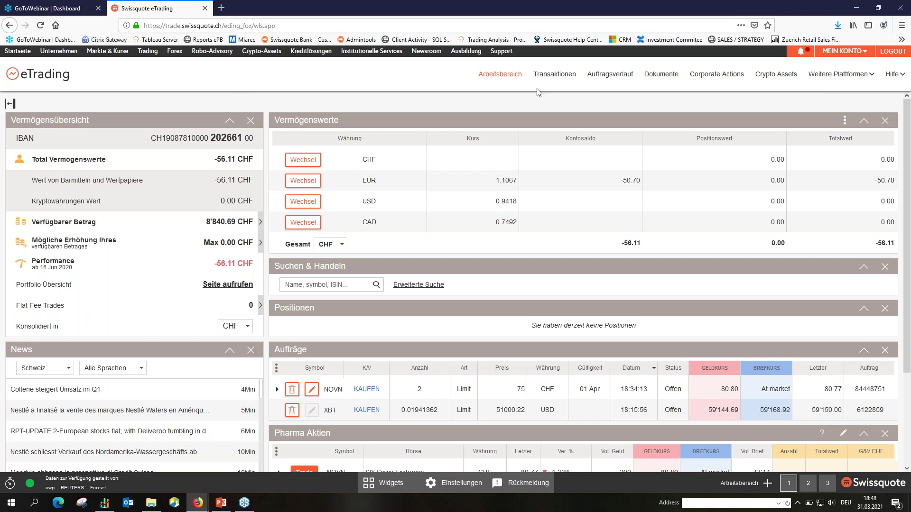
Hide the left column of the eTrading workspace and show it again.
mouse_move(778, 96)
click(11, 104)
click(11, 104)
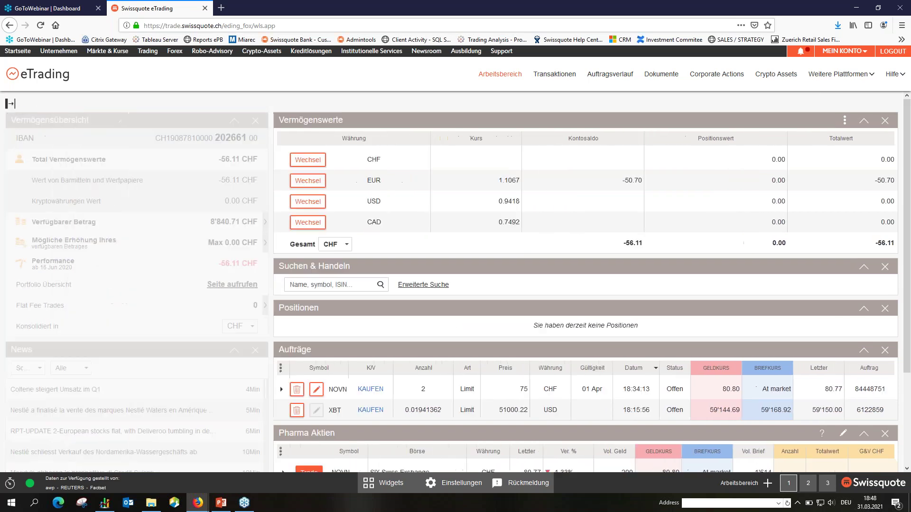
Remove the News and Vermögensübersicht widgets from the left column of the workspace.
click(259, 351)
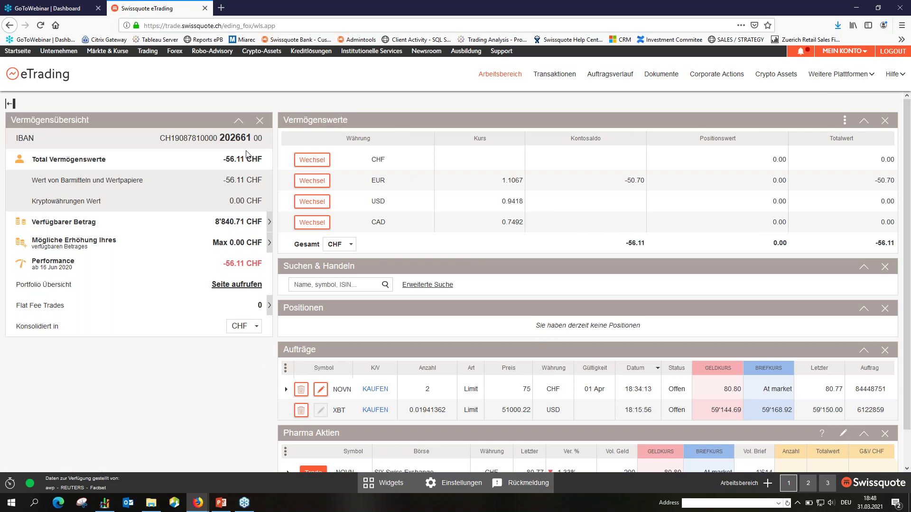
click(260, 121)
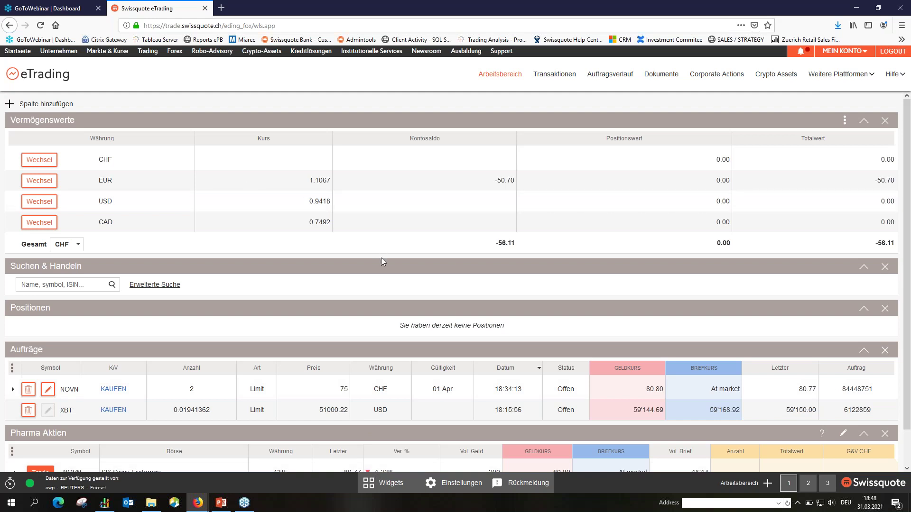
scroll(40, 136, down, 1)
scroll(40, 136, up, 2)
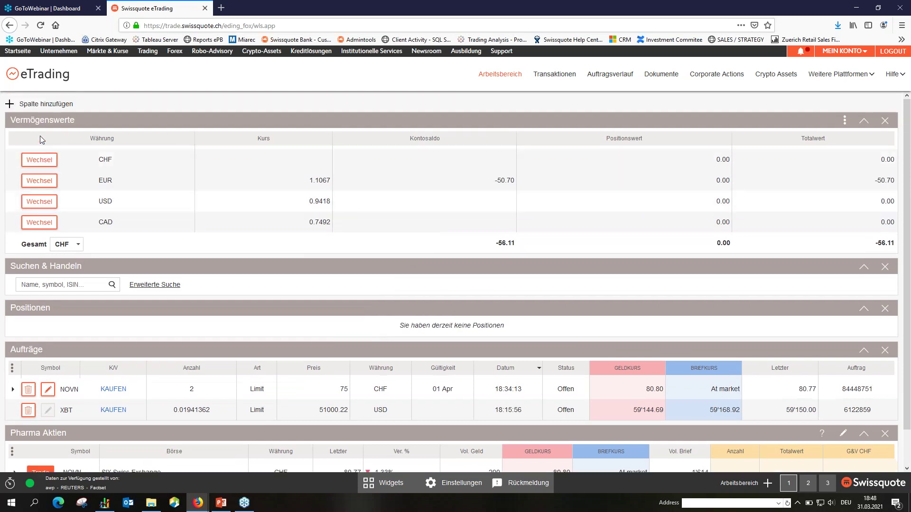
Add a left column to the workspace and place the Vermögensübersicht widget in it.
click(9, 104)
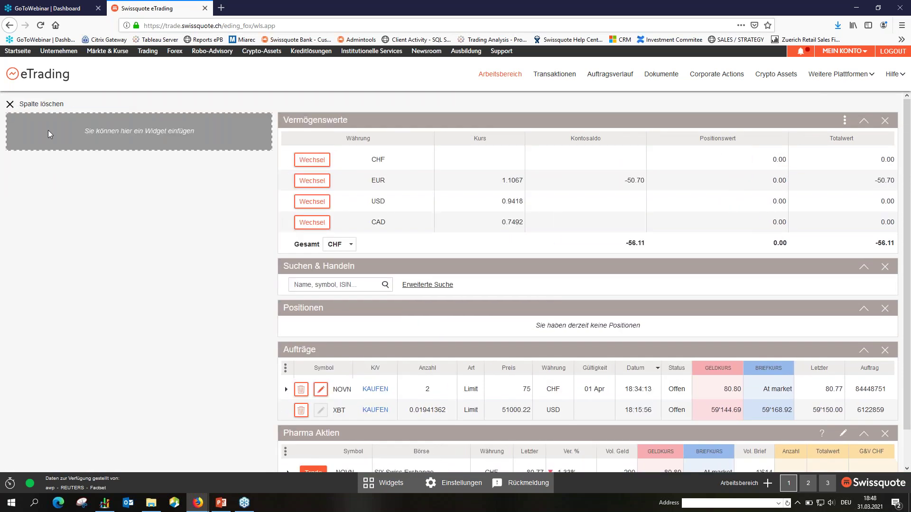
click(9, 104)
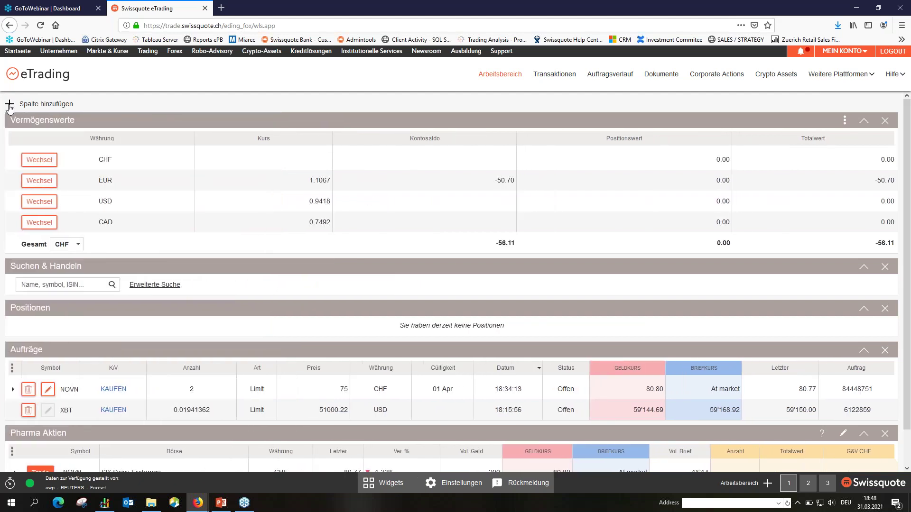
click(10, 104)
click(373, 483)
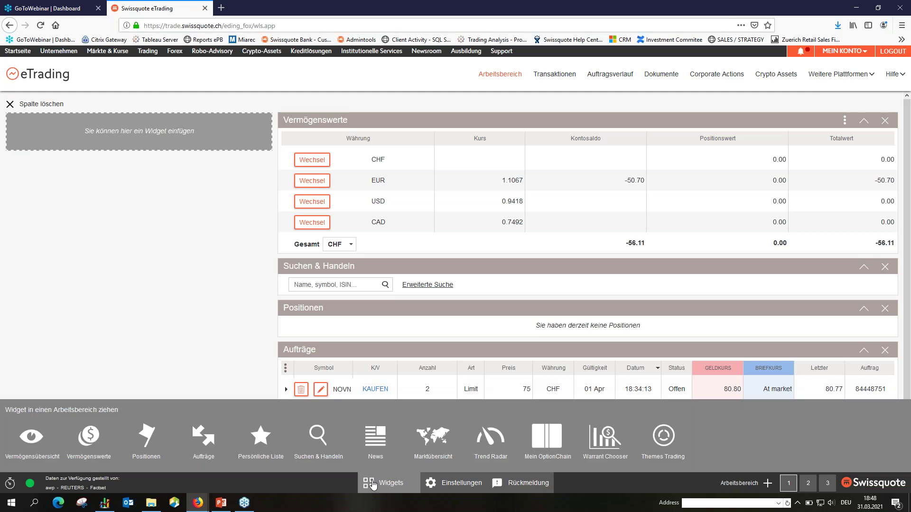
drag(32, 436, 38, 119)
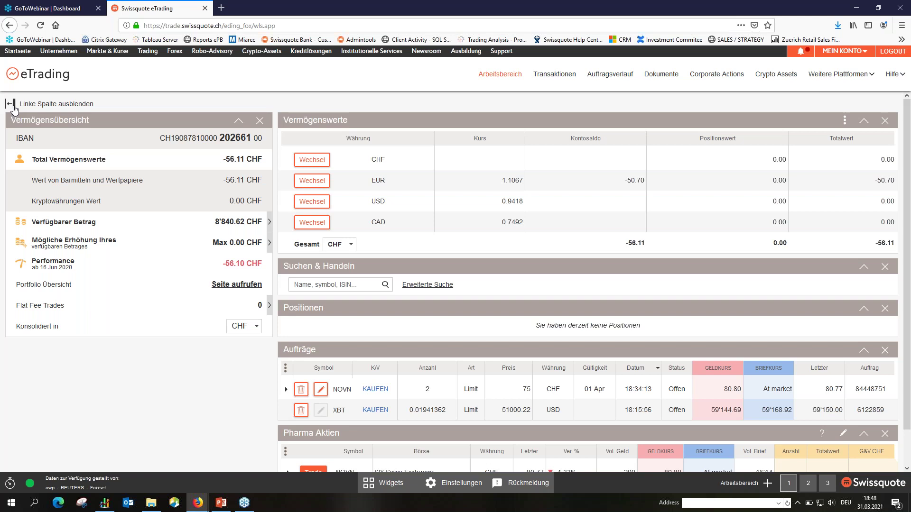
Hide and show the left column once, and add the News widget below Vermögensübersicht.
click(11, 105)
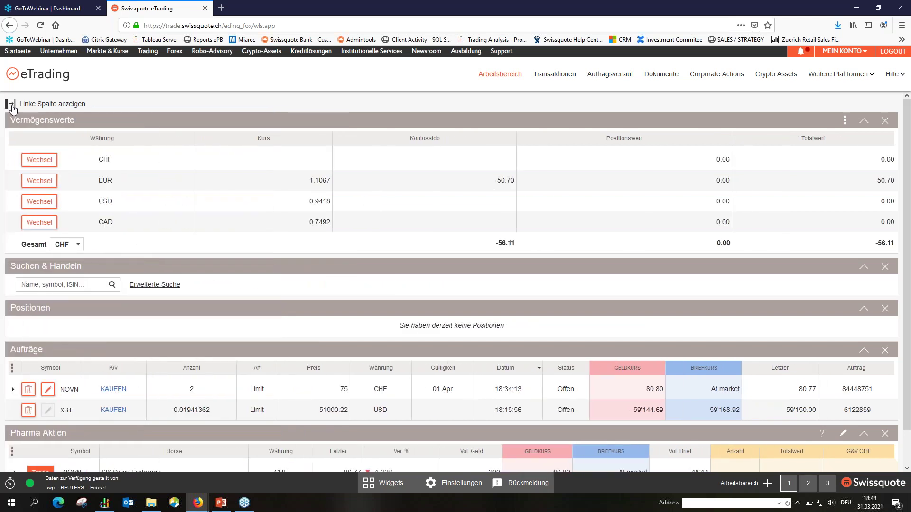
click(11, 104)
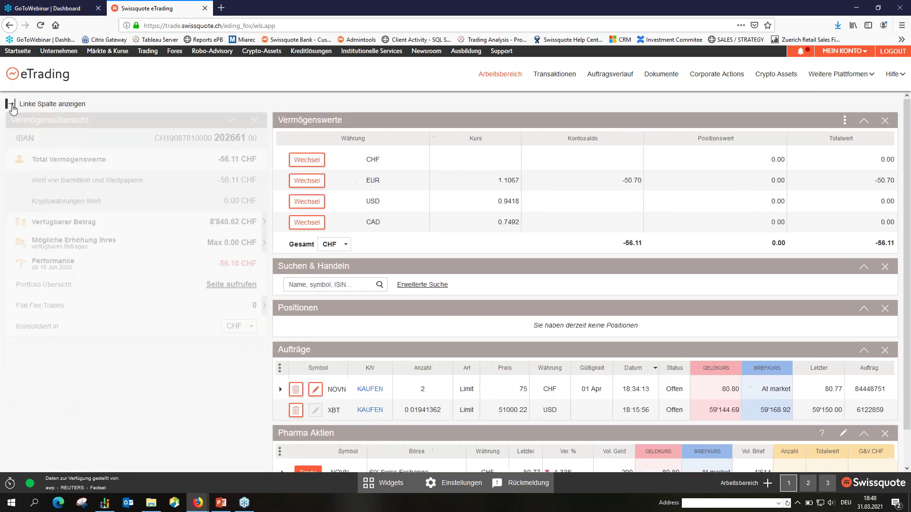
click(387, 491)
drag(375, 439, 176, 368)
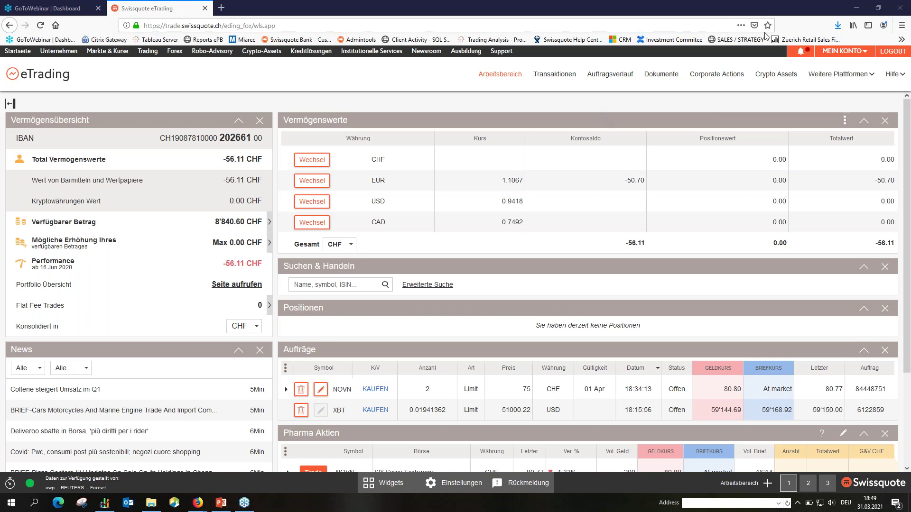
click(378, 104)
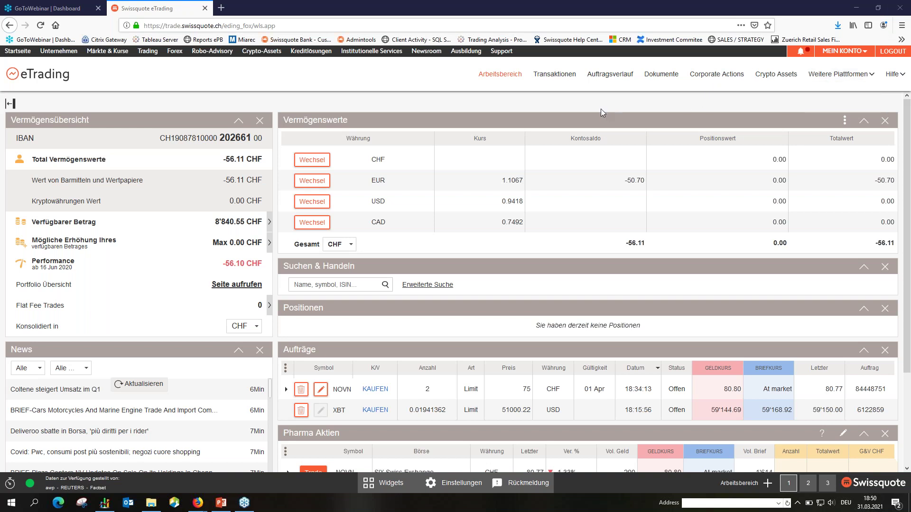
scroll(573, 209, down, 2)
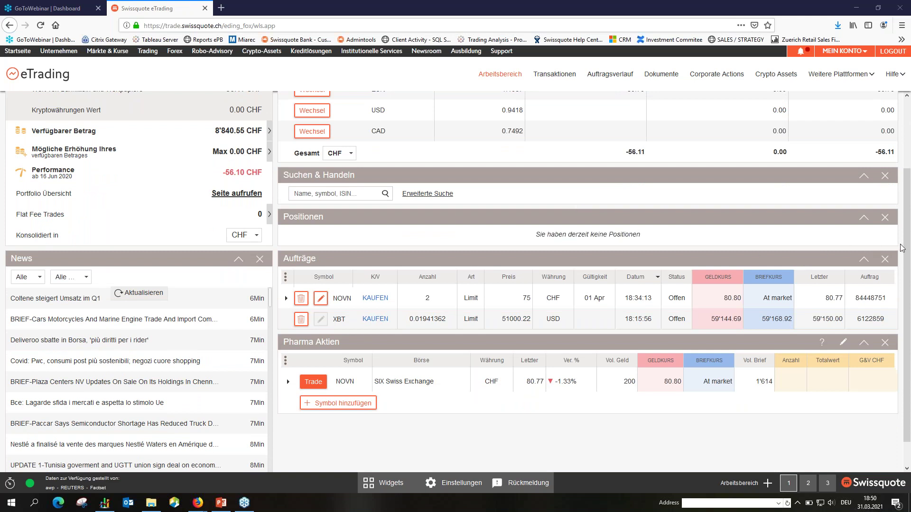
scroll(902, 248, down, 1)
scroll(901, 248, up, 3)
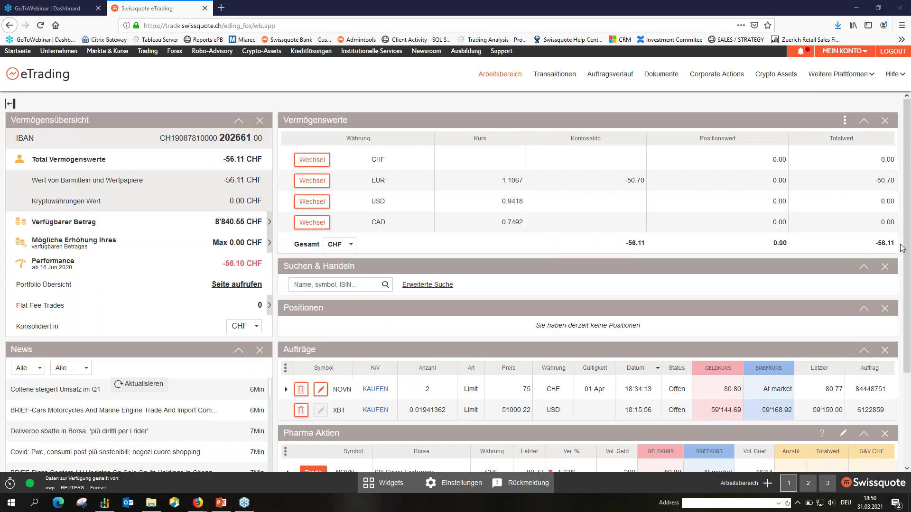
scroll(662, 370, down, 3)
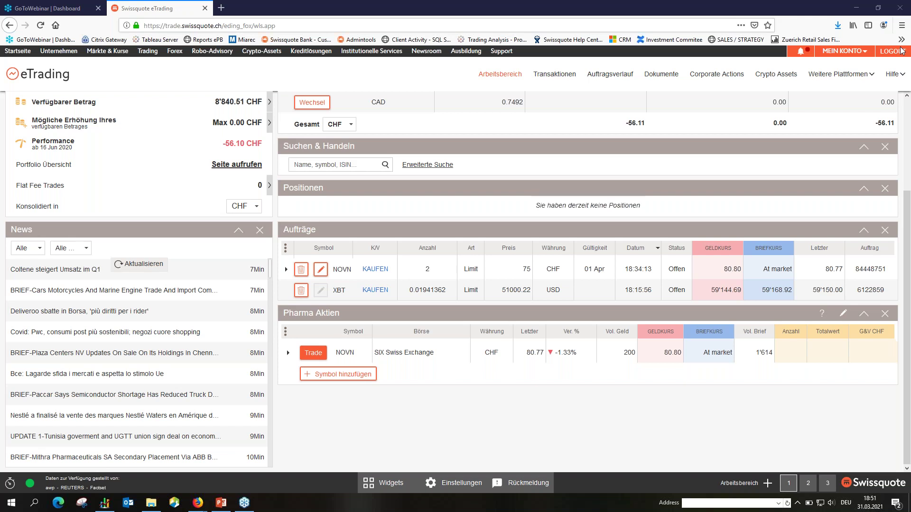
Go back to the Tarife page of the Trading section and view its Preisübersicht with the Aktienhandel prices.
click(153, 55)
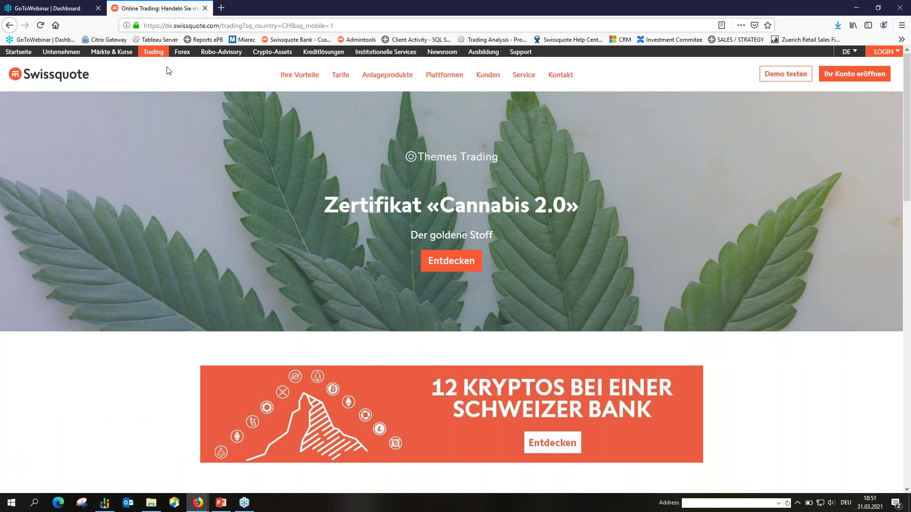
click(344, 81)
scroll(466, 278, down, 6)
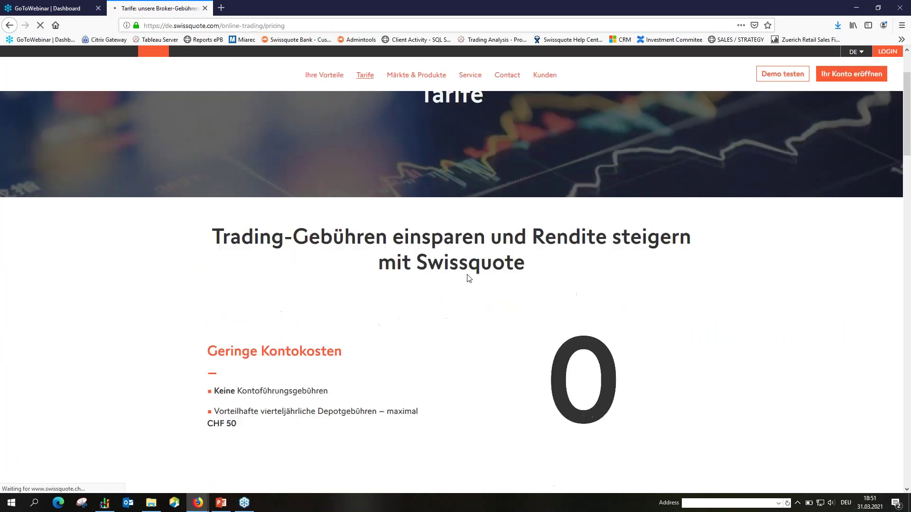
scroll(488, 294, down, 2)
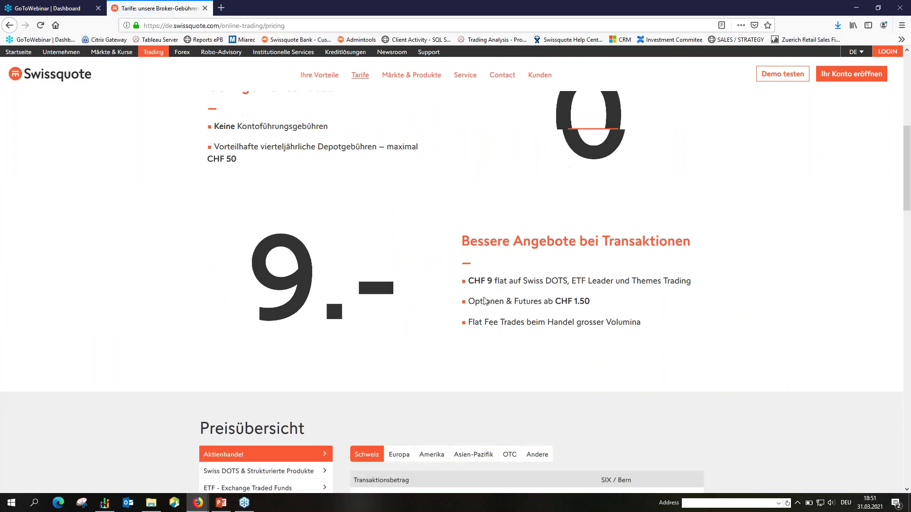
scroll(418, 301, down, 4)
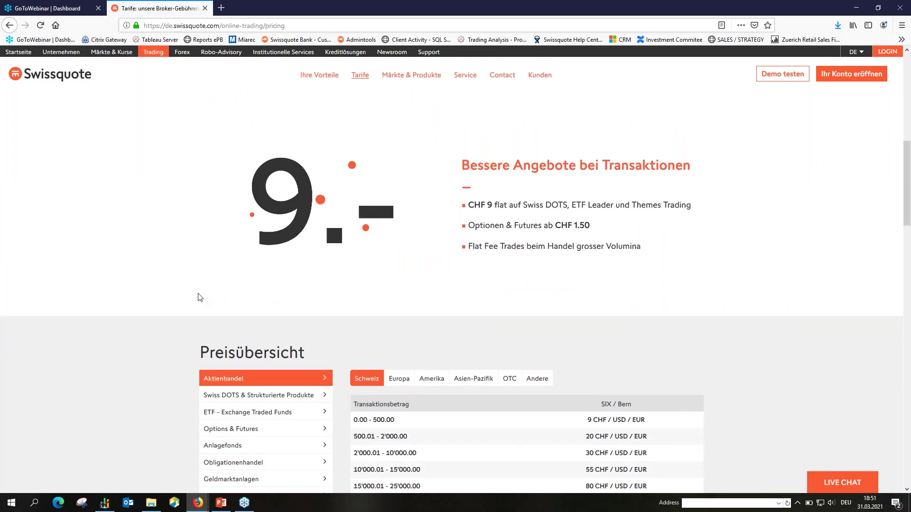
scroll(196, 298, down, 2)
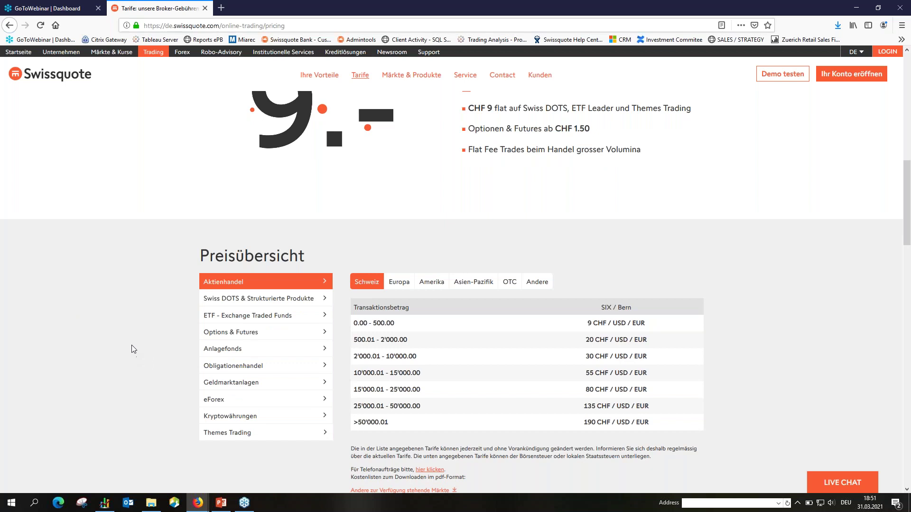
View the European Options & Futures fees in the Preisübersicht, for both online and telephone orders.
click(235, 333)
scroll(122, 322, down, 2)
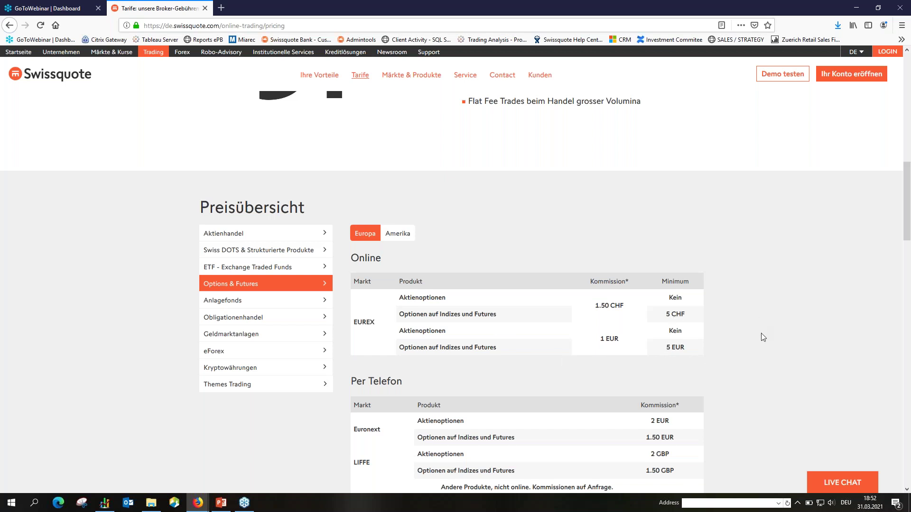
scroll(761, 334, down, 1)
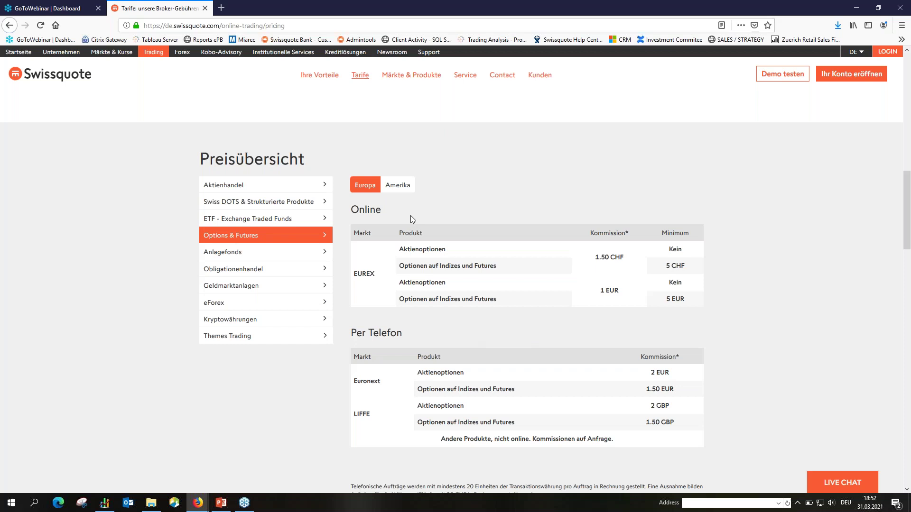
scroll(457, 258, down, 1)
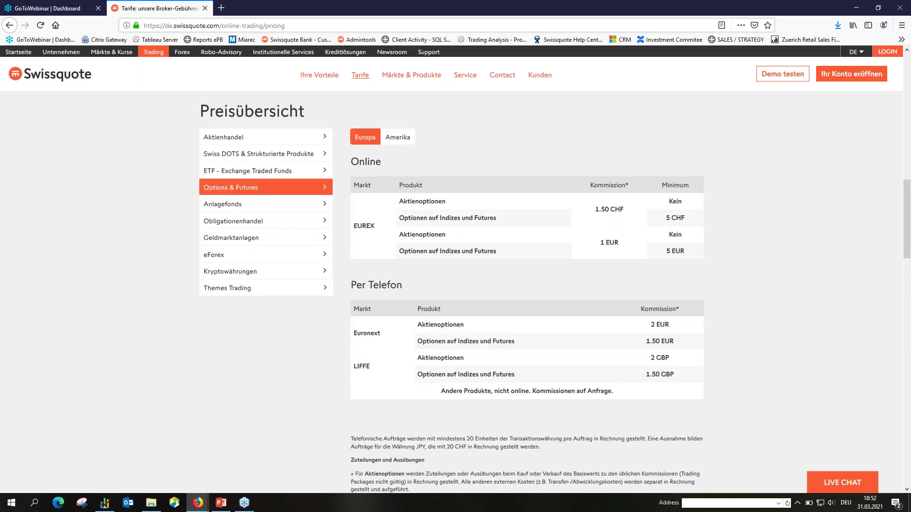
scroll(473, 326, up, 1)
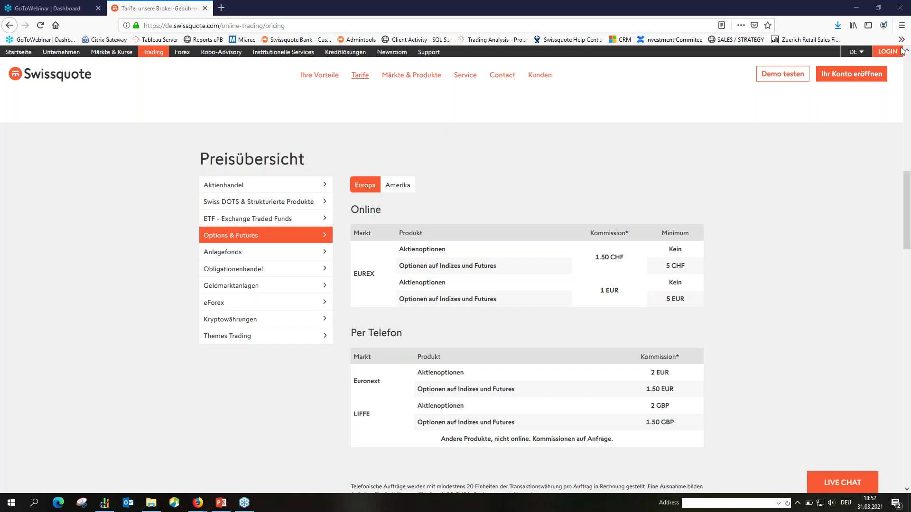
Return to the logged-in portal, open Krypto-Anlagen from the Kontoübersicht and view its Saldo page.
click(888, 52)
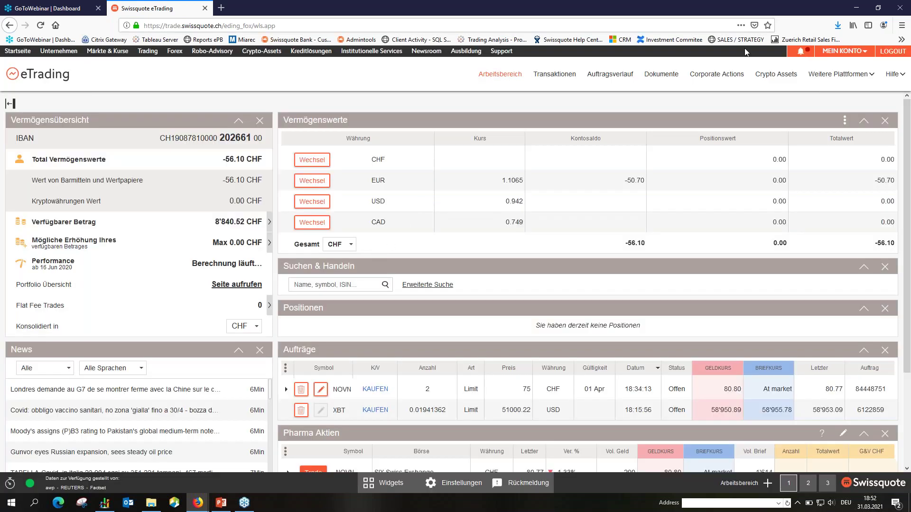
click(842, 51)
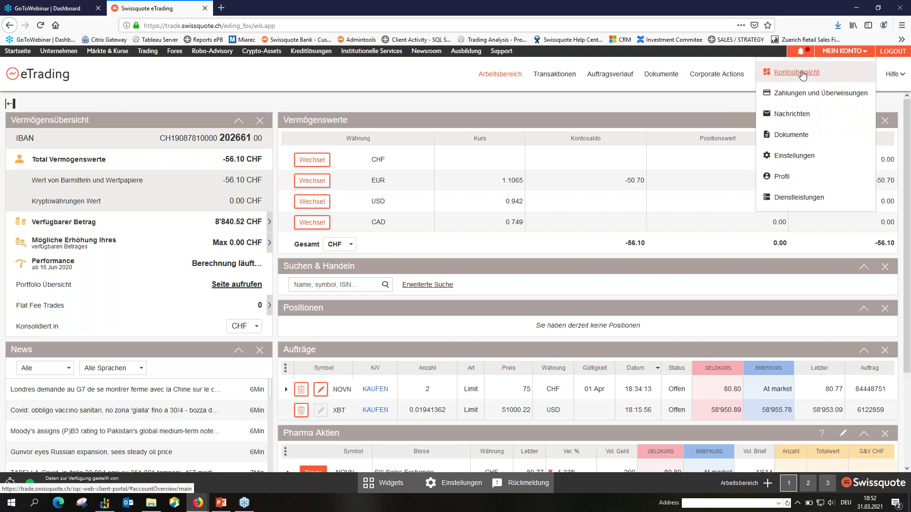
click(802, 75)
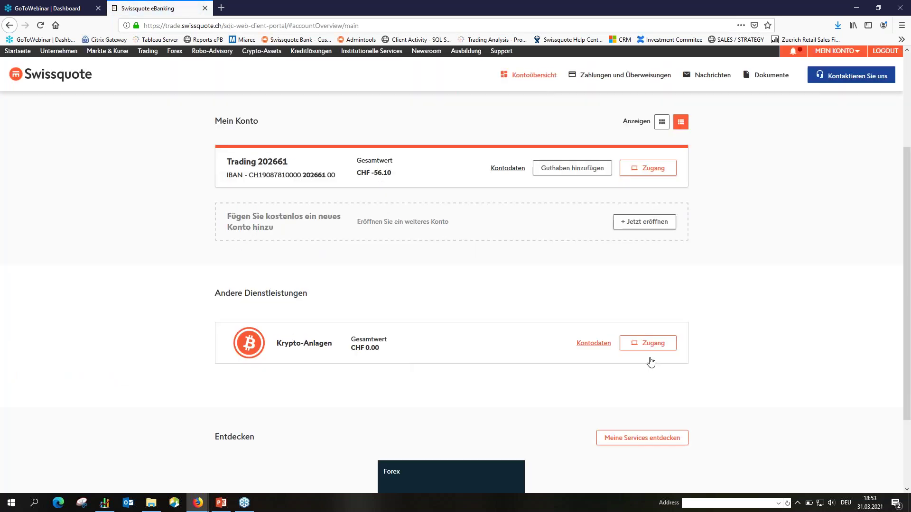
click(654, 346)
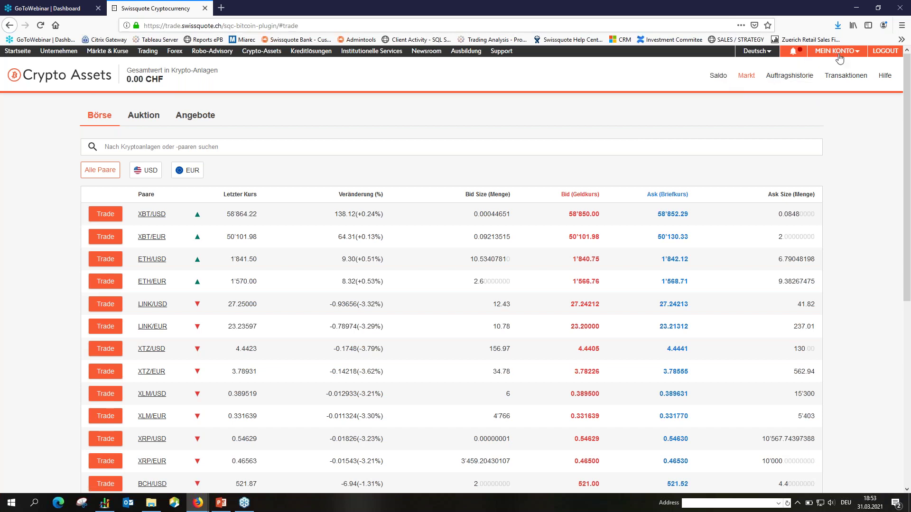
click(715, 83)
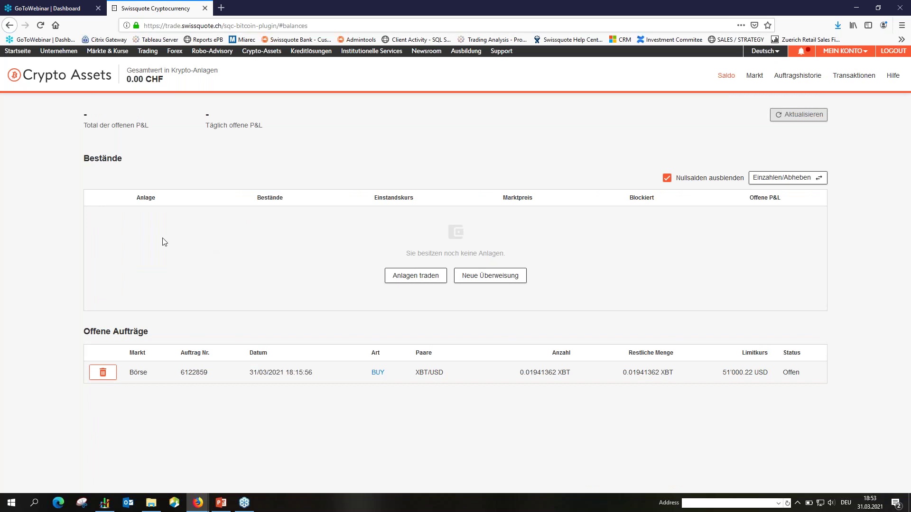
Go through the Kontoübersicht to Zahlungen und Überweisungen and show the Überweisungen von Kryptowährungen section.
click(842, 51)
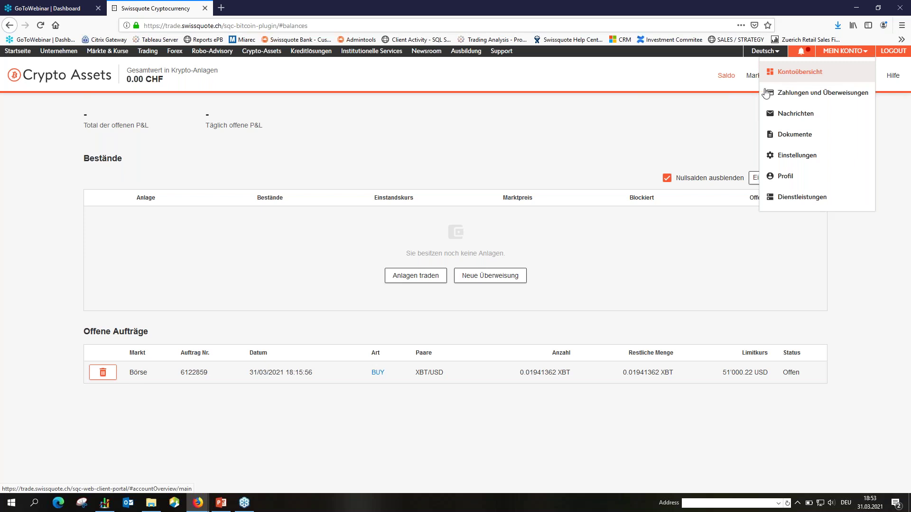
click(784, 74)
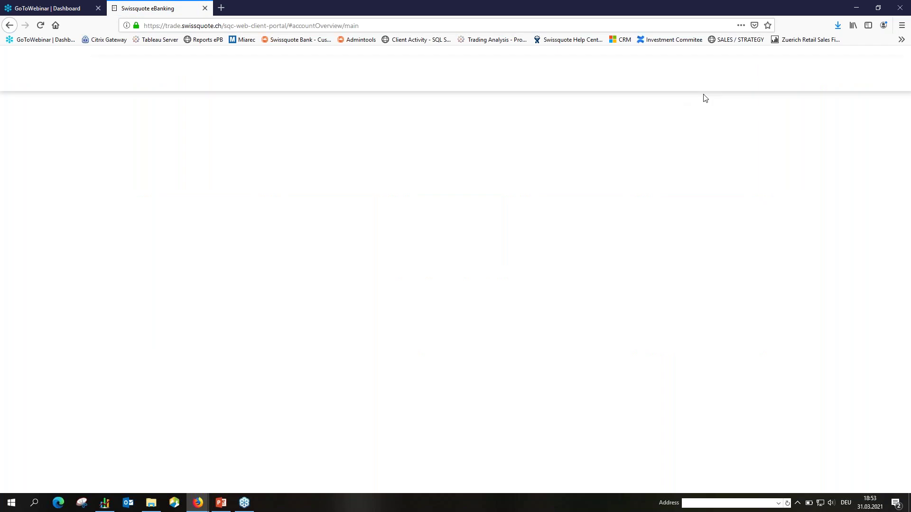
click(638, 79)
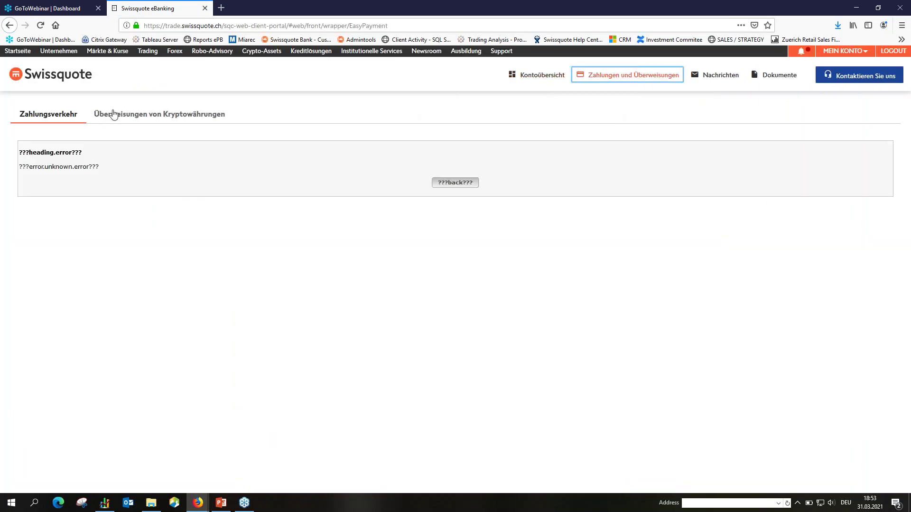
click(127, 115)
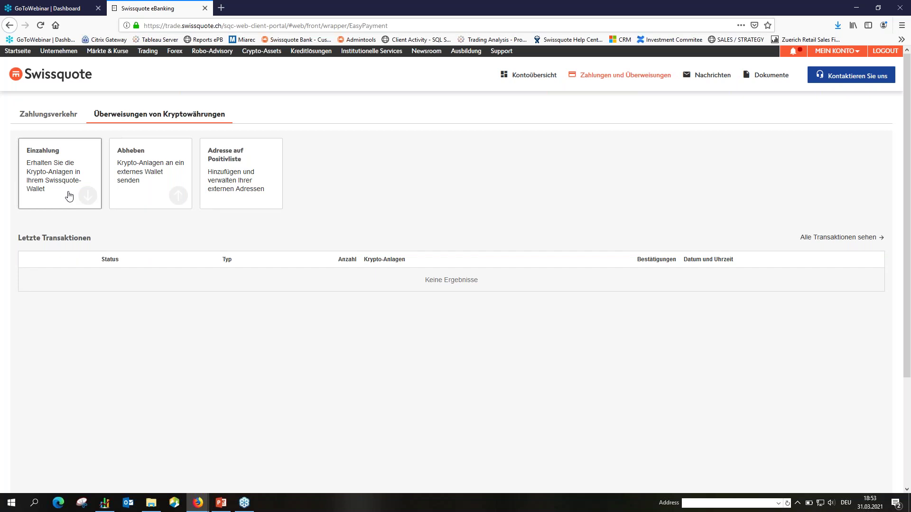
Start a crypto withdrawal request, agree to its disclaimer to view the form, and close it unfilled.
click(149, 192)
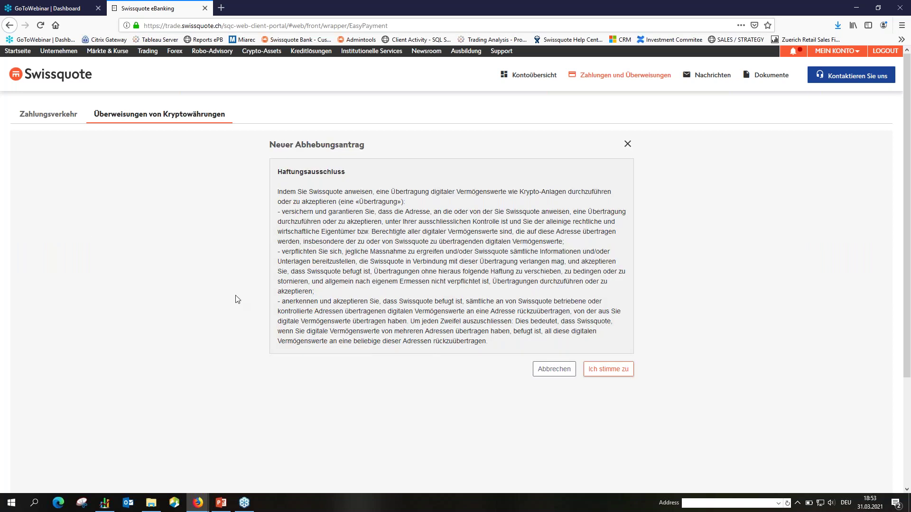
click(623, 373)
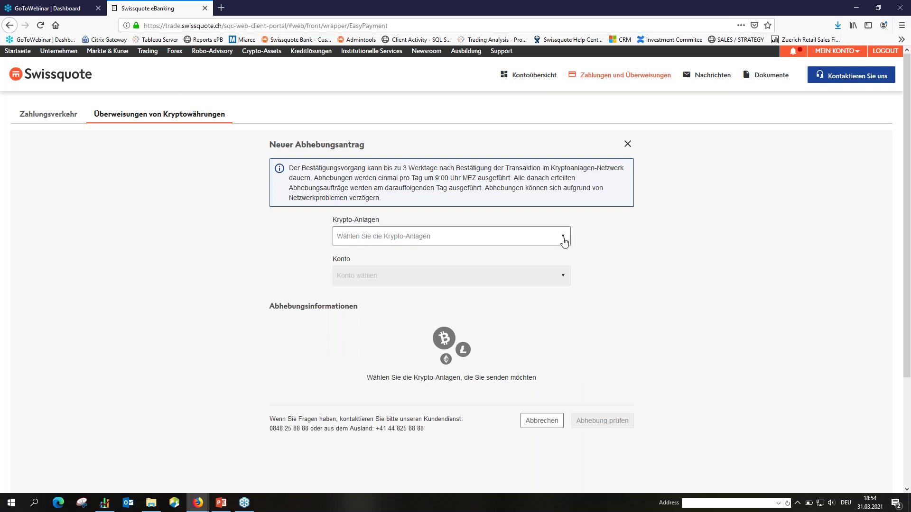
click(629, 147)
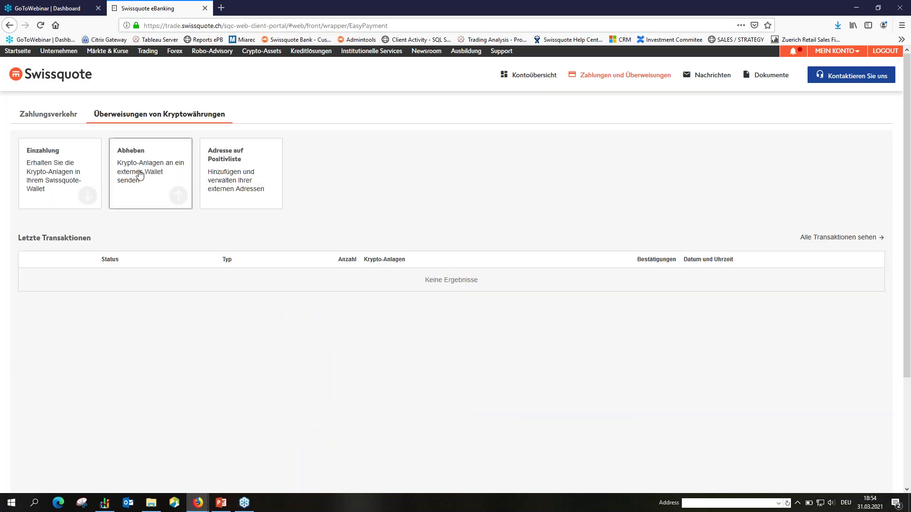
Start a crypto deposit request, agree to its disclaimer and choose Private wallet as the origin of the funds.
click(77, 176)
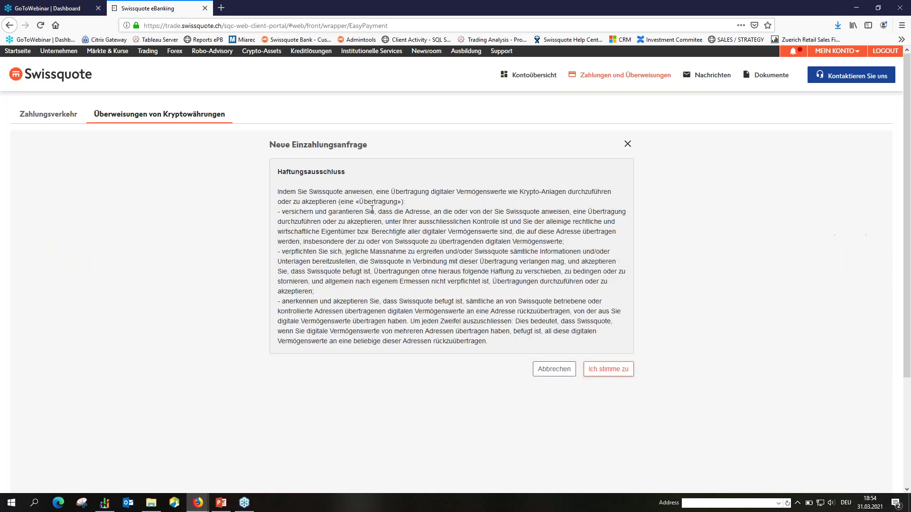
click(612, 373)
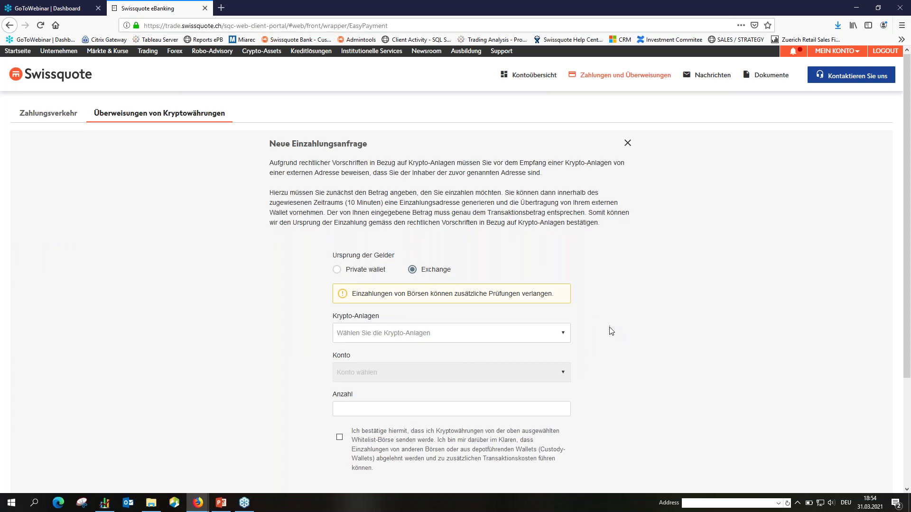
scroll(608, 328, down, 2)
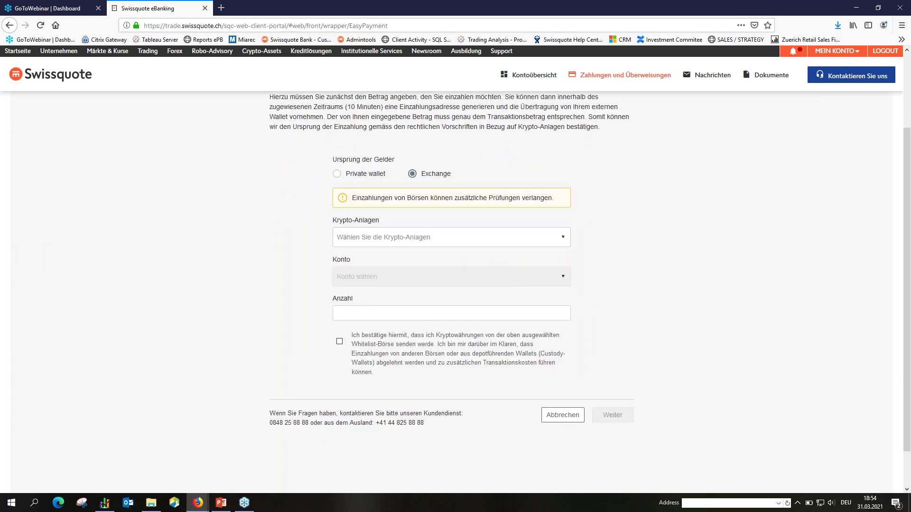
click(414, 239)
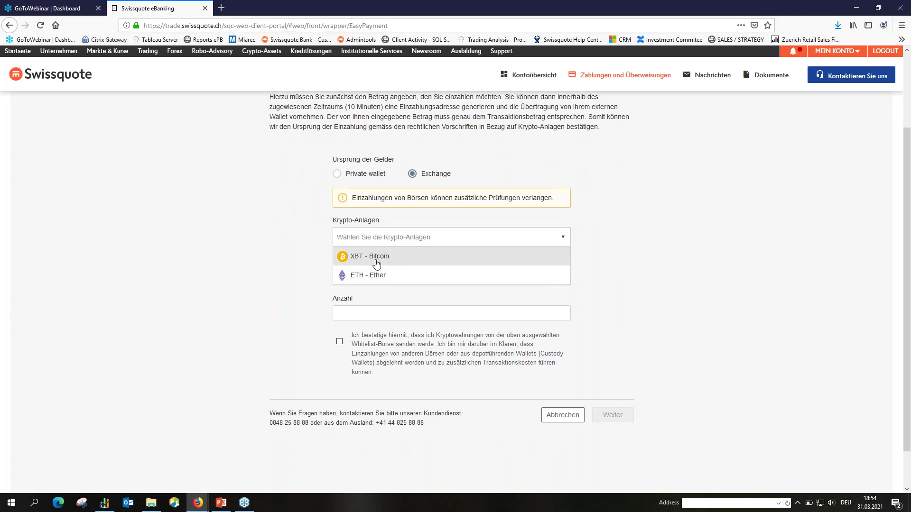
click(351, 175)
click(349, 174)
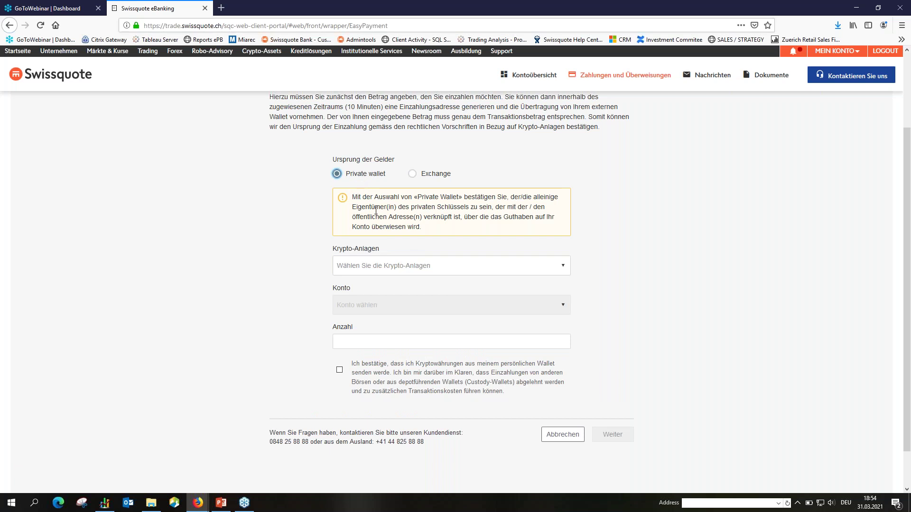
scroll(386, 224, up, 1)
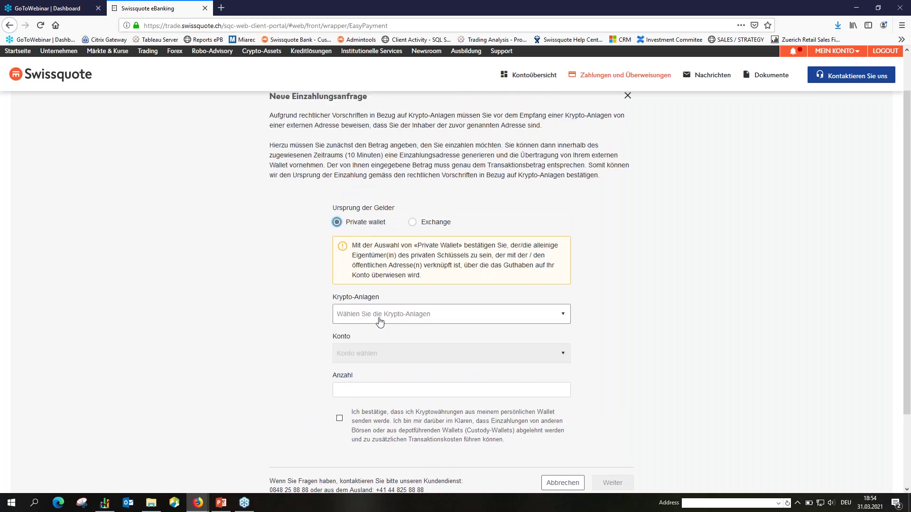
Fill in the deposit request with XBT - Bitcoin and an amount of 1, review it and cancel it.
click(380, 321)
click(371, 336)
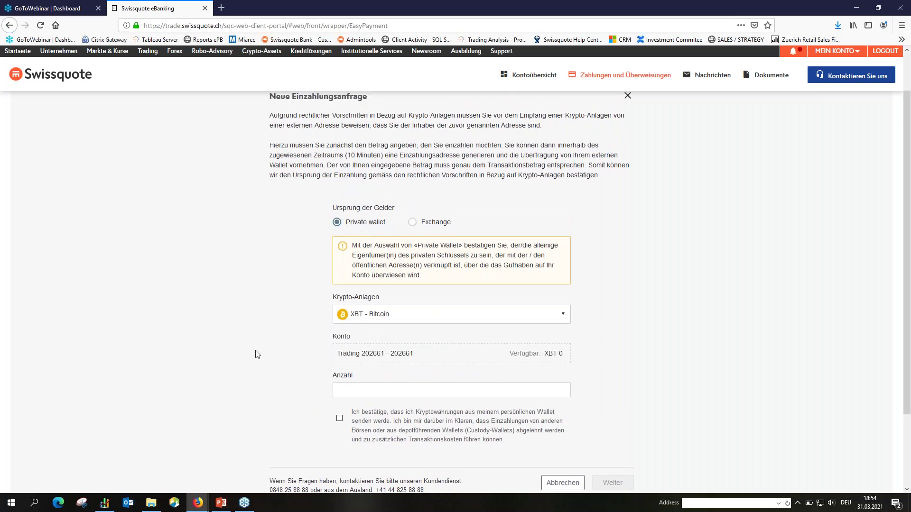
scroll(258, 354, down, 1)
click(420, 342)
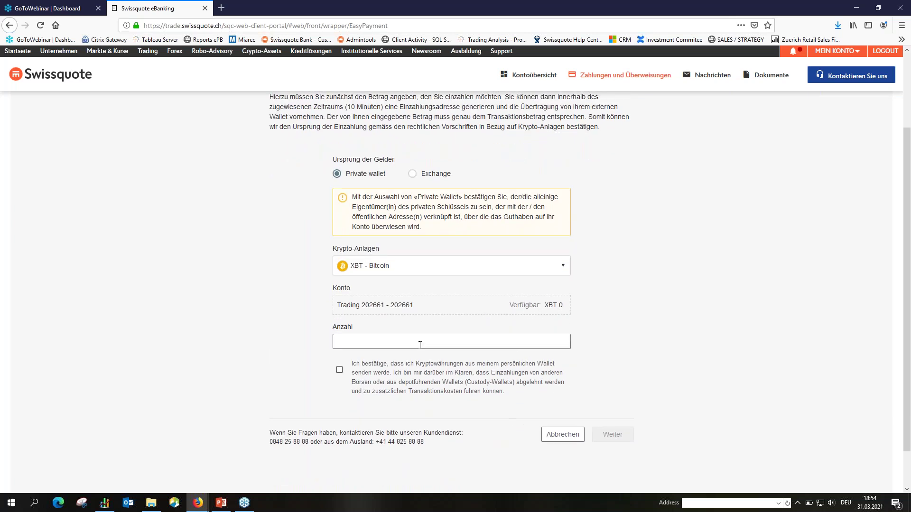
text(1)
key(BackSpace)
text(1)
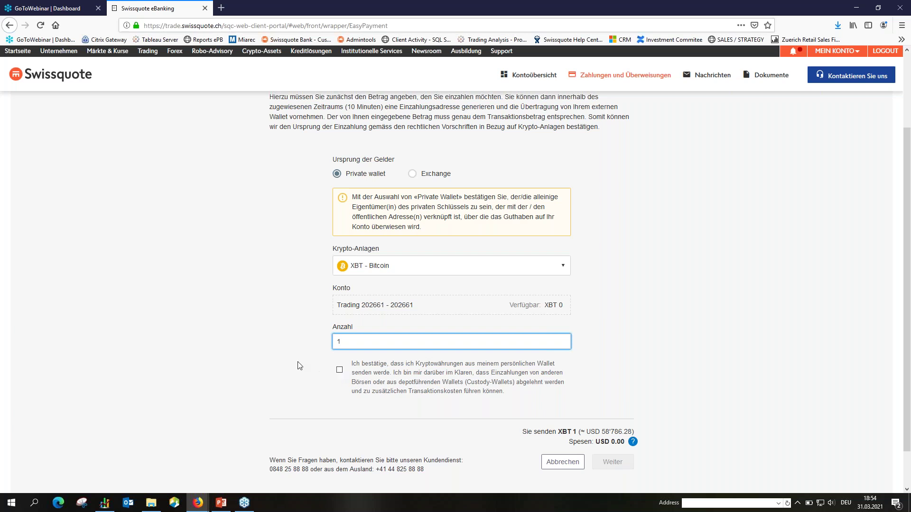
scroll(298, 365, up, 2)
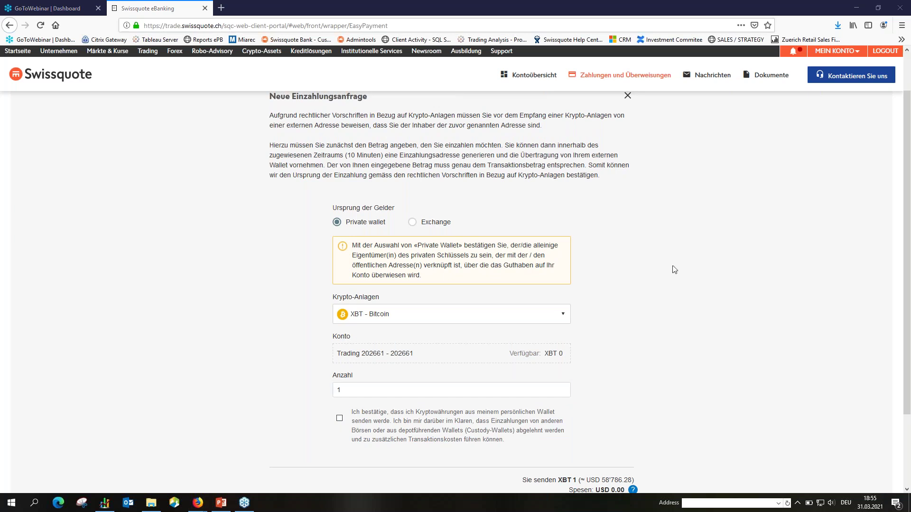
scroll(673, 268, down, 1)
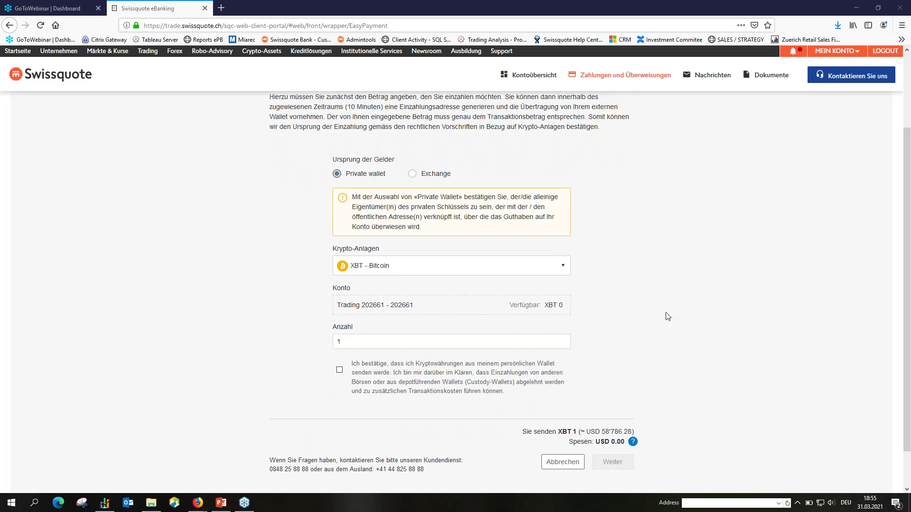
click(569, 463)
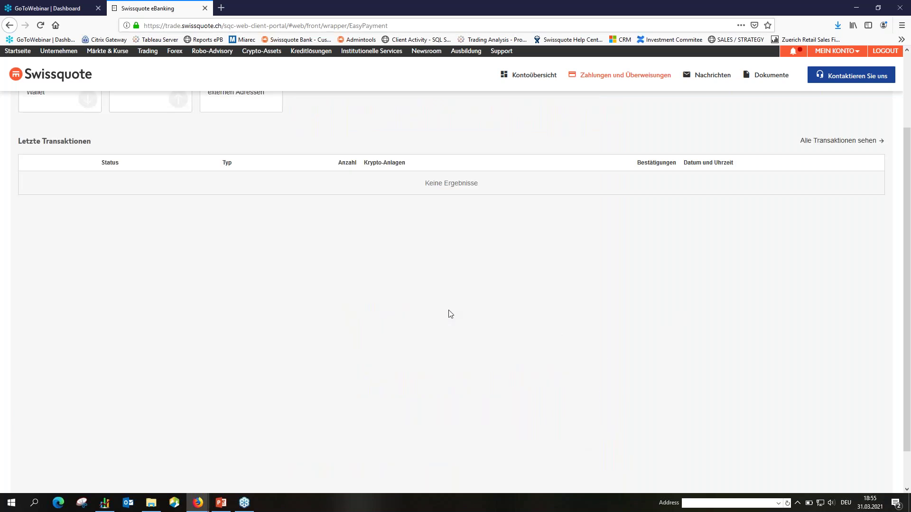
Return to the Kontoübersicht and view the total value and the listed accounts and services.
click(531, 76)
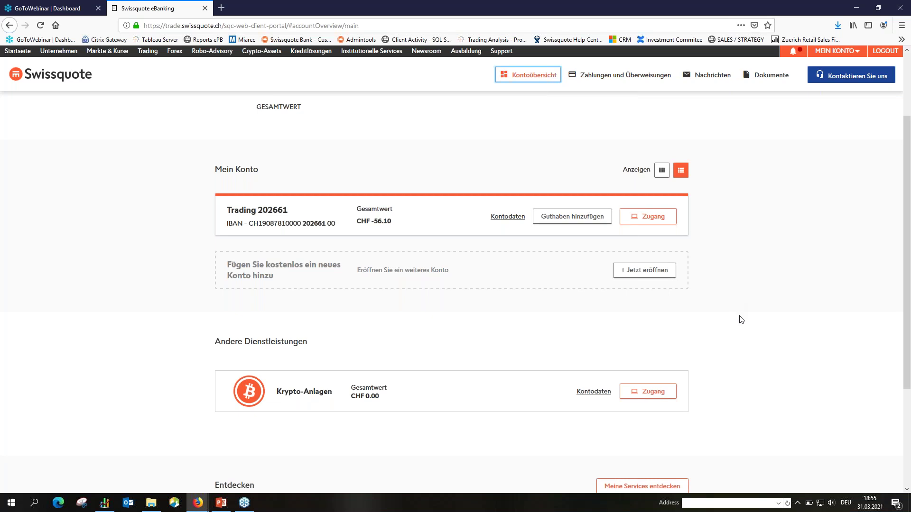
scroll(741, 323, up, 3)
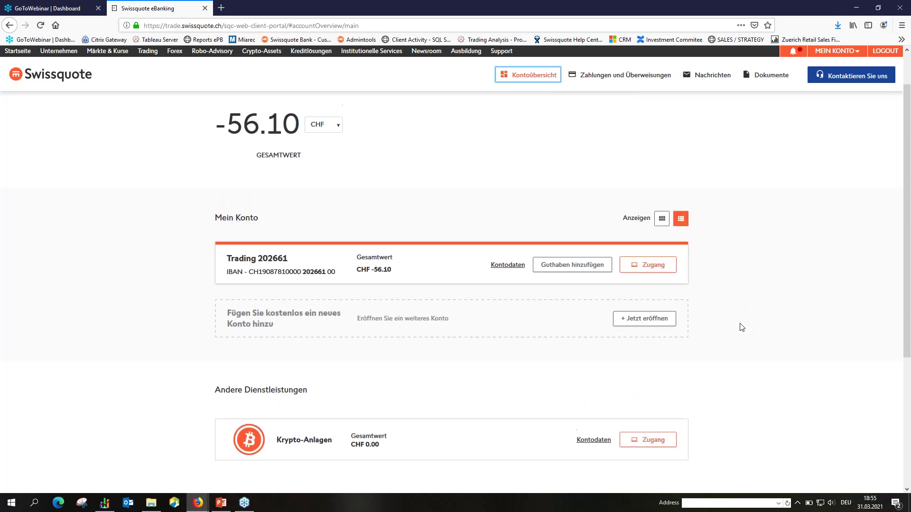
scroll(742, 327, up, 1)
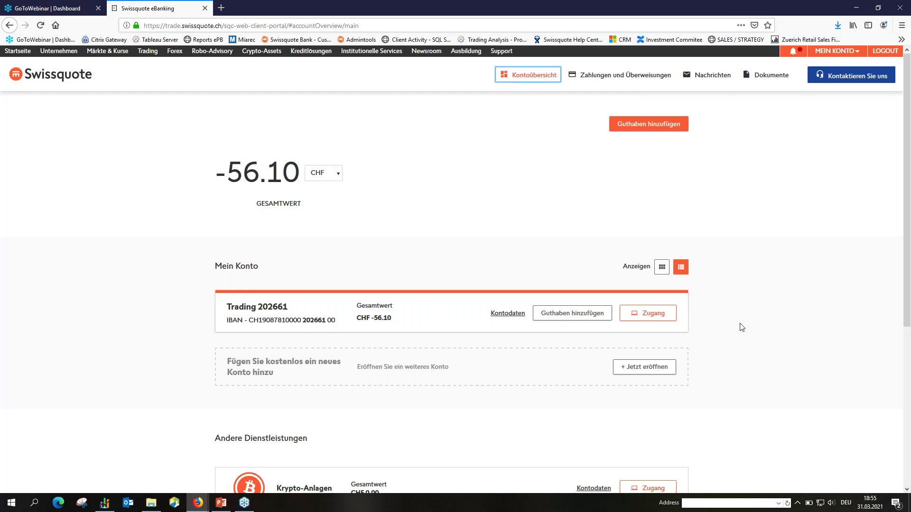
scroll(569, 369, down, 3)
Open a new XBT/USD order from the Krypto-Anlagen market to view it, and return to the Kontoübersicht without placing it.
click(653, 344)
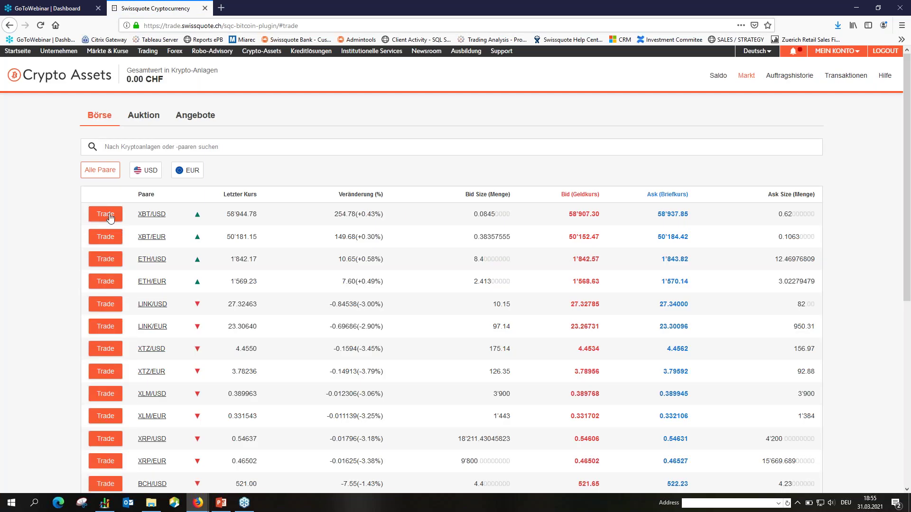
click(110, 218)
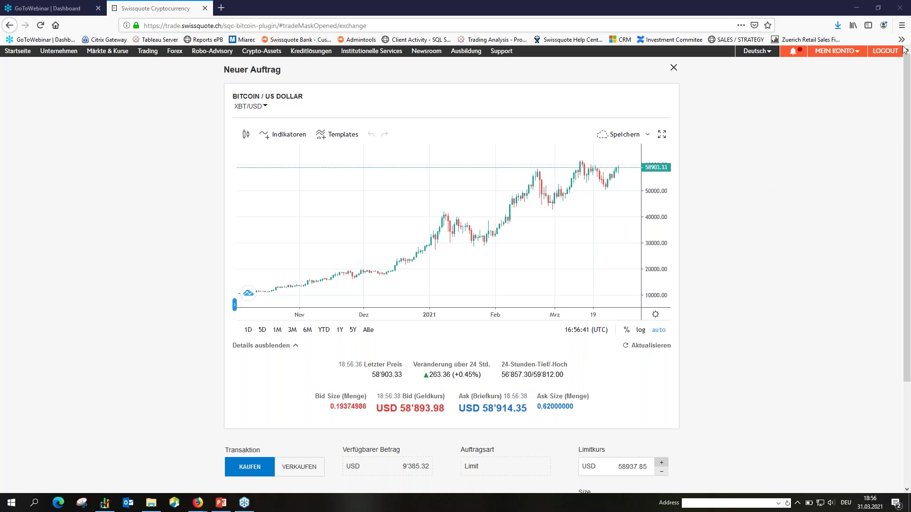
click(832, 56)
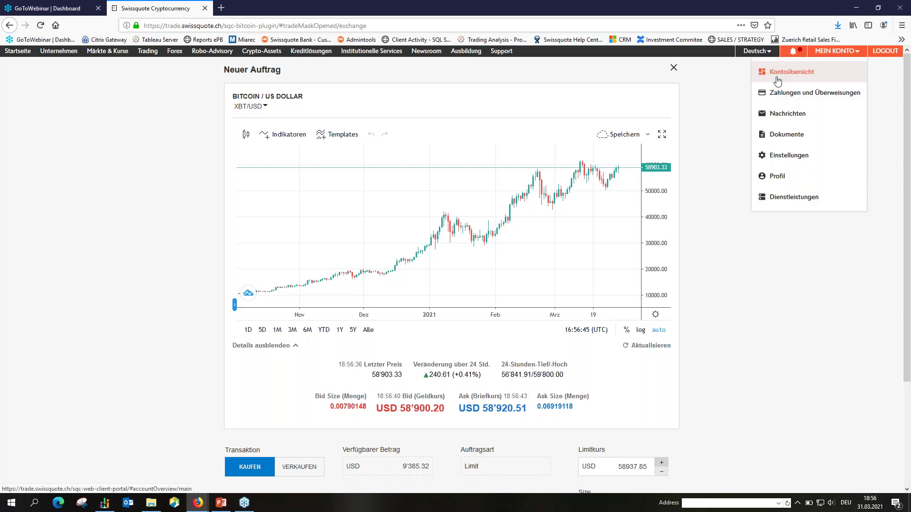
click(777, 81)
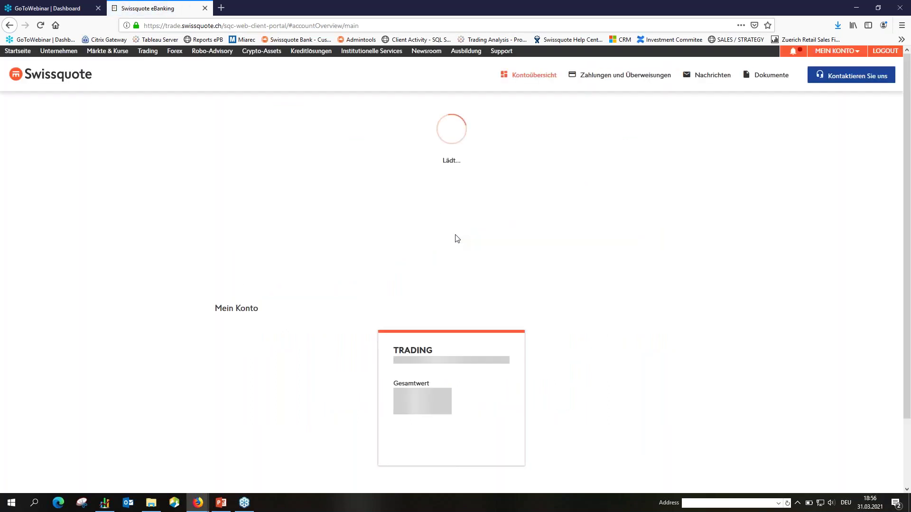